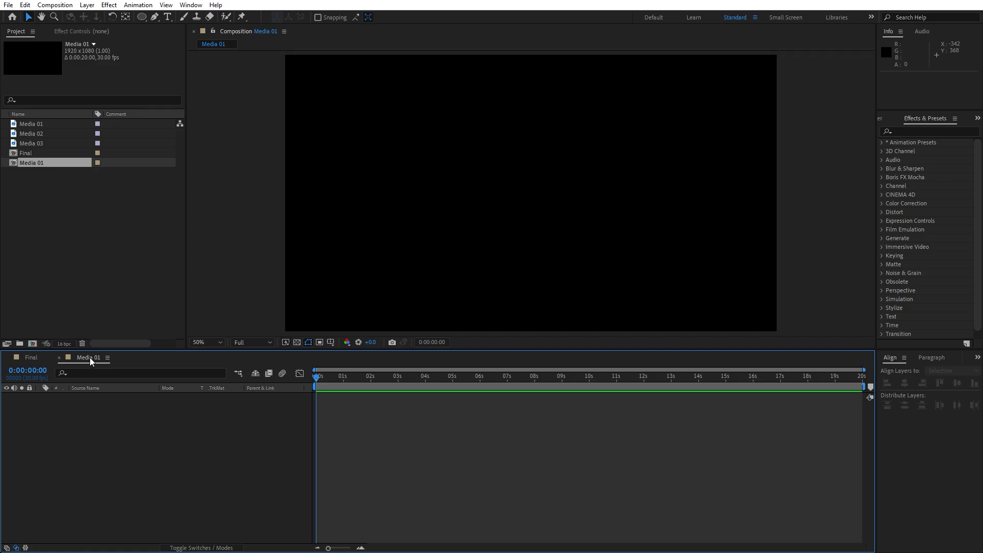
- Place the Media 01 image in the Media 01 composition and nest that composition in the Final composition
{"action": "left_click", "coordinate": [35, 125]}
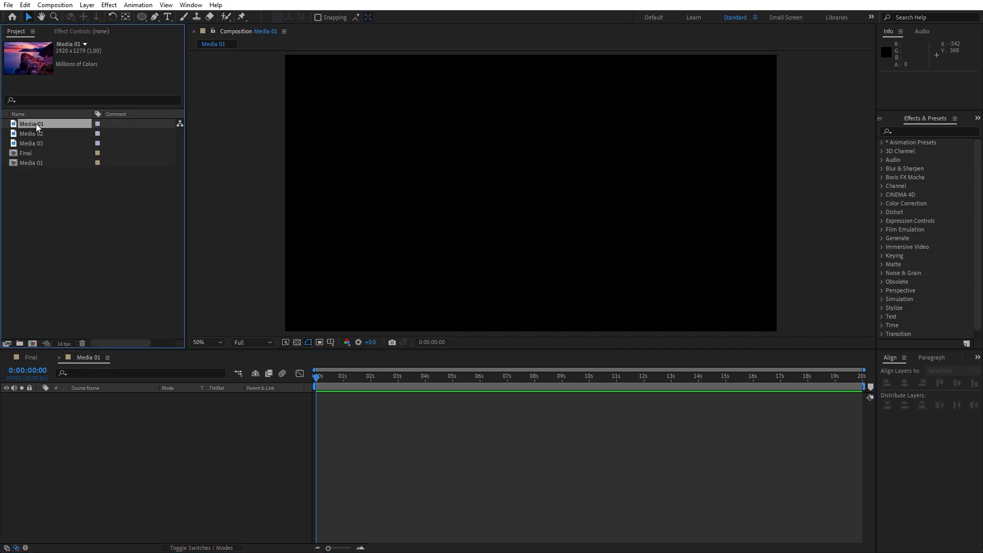
{"action": "left_click_drag", "start_coordinate": [37, 123], "coordinate": [223, 506]}
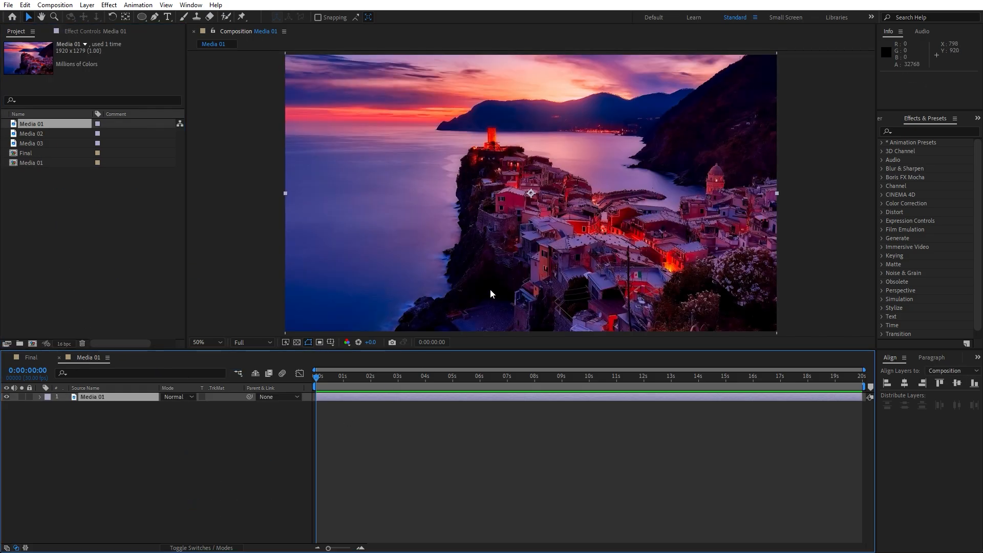
{"action": "left_click", "coordinate": [59, 357]}
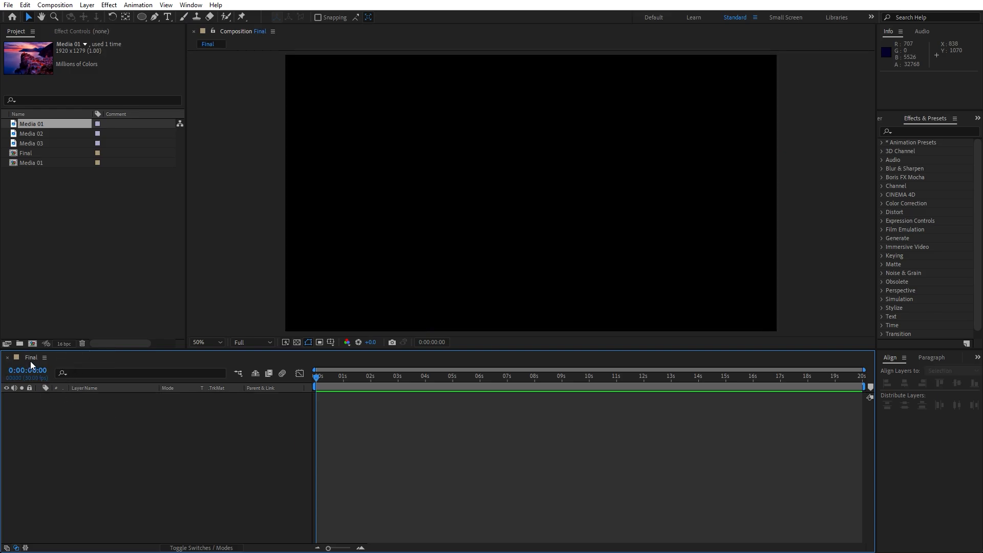
{"action": "left_click", "coordinate": [30, 163]}
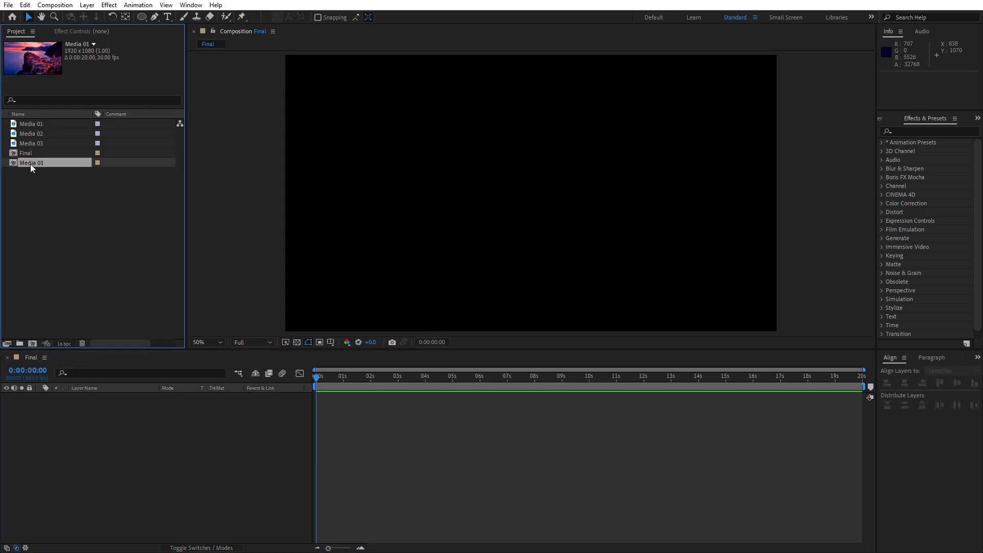
{"action": "left_click_drag", "start_coordinate": [33, 164], "coordinate": [111, 441]}
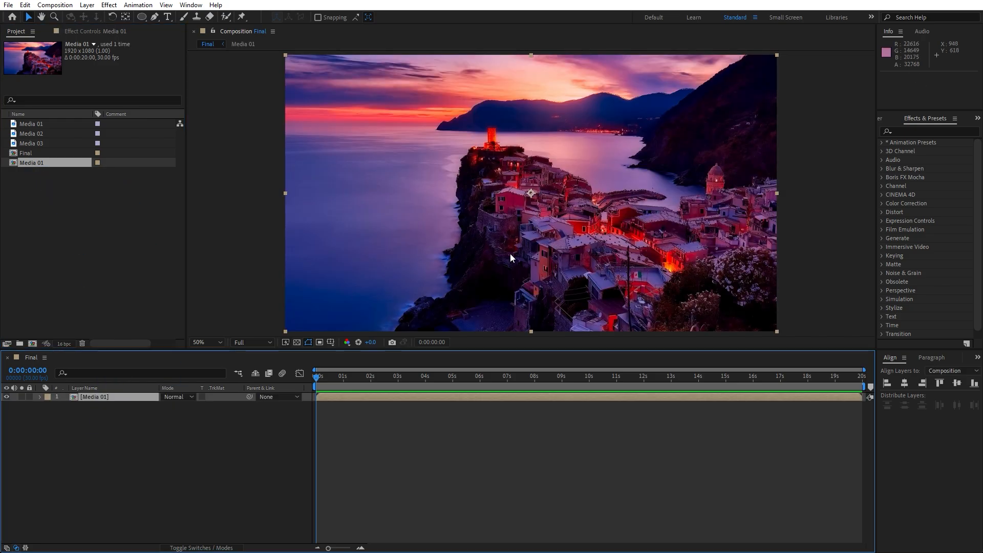
- Create a black comp-size solid named Particles above the Media 01 layer in the Final composition
{"action": "right_click", "coordinate": [271, 449]}
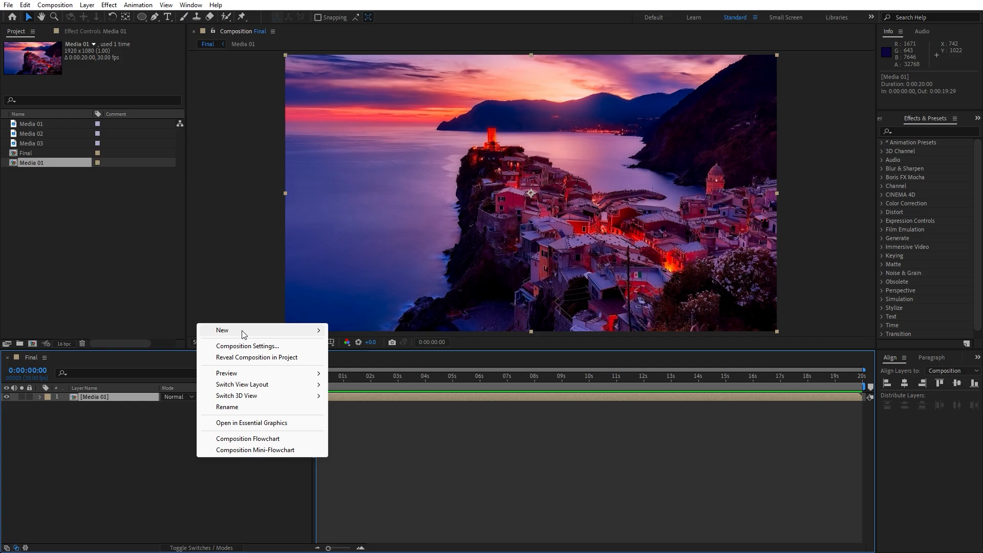
{"action": "mouse_move", "coordinate": [244, 334]}
{"action": "left_click", "coordinate": [369, 358]}
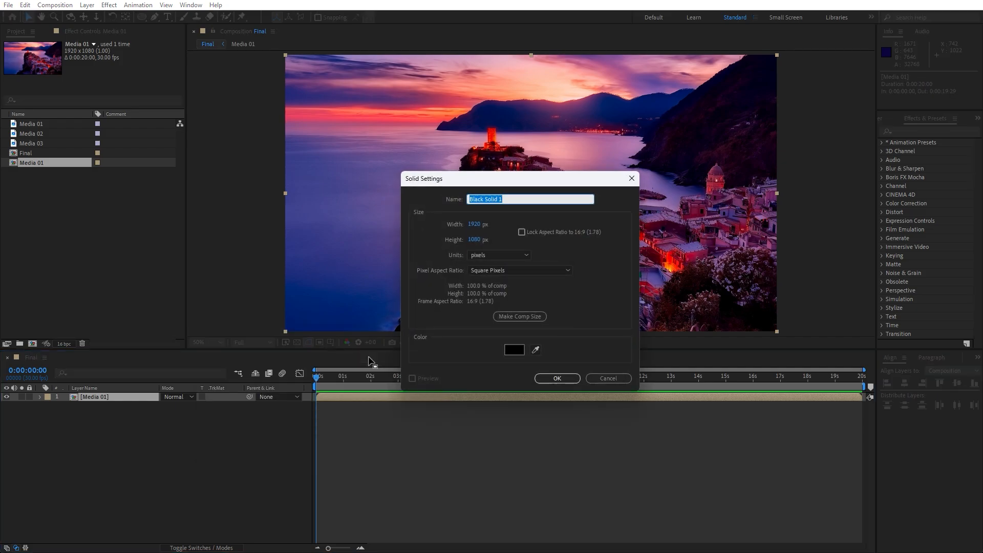
{"action": "type", "text": "Particles"}
{"action": "left_click", "coordinate": [556, 378]}
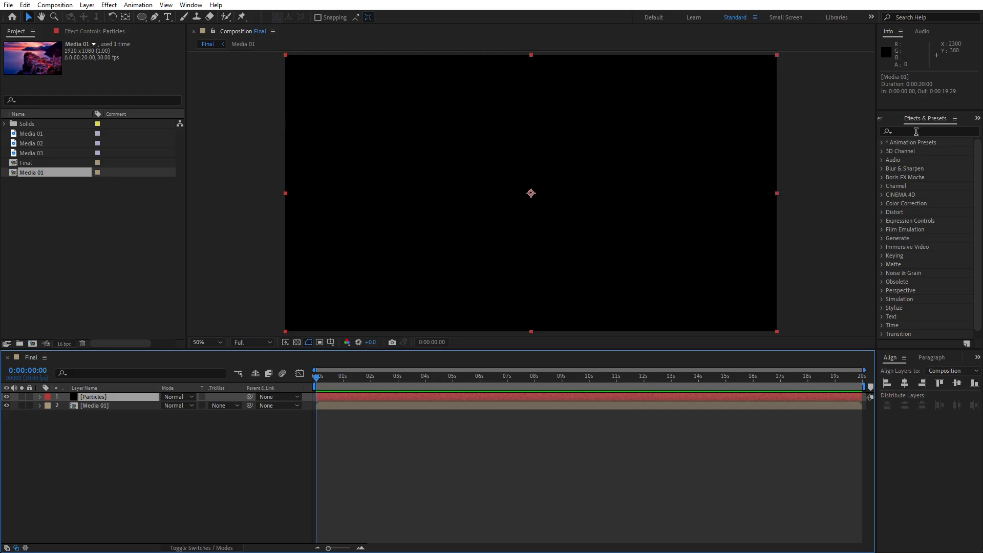
- Find the CC Star Burst effect and apply it to the Particles layer
{"action": "left_click", "coordinate": [190, 5]}
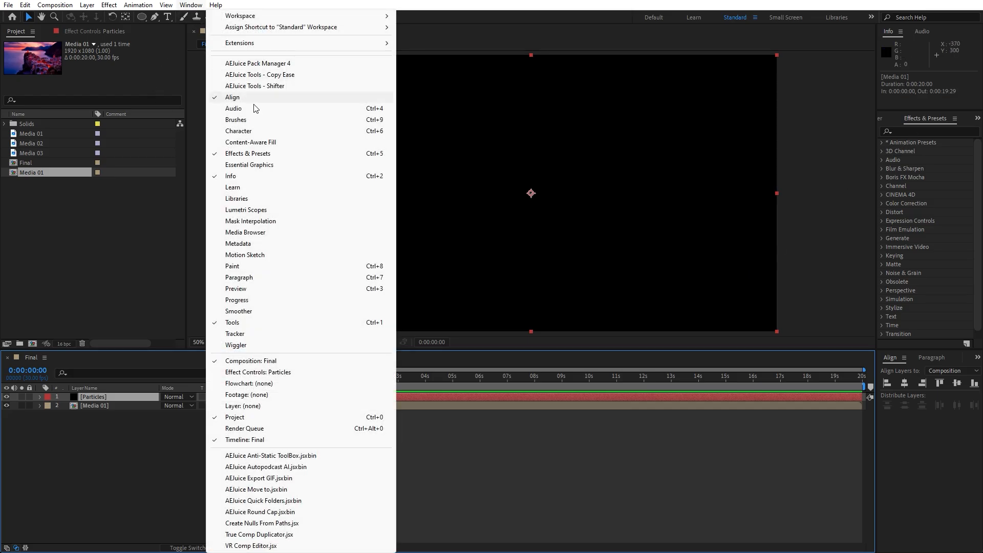
{"action": "left_click", "coordinate": [247, 156]}
{"action": "type", "text": "star"}
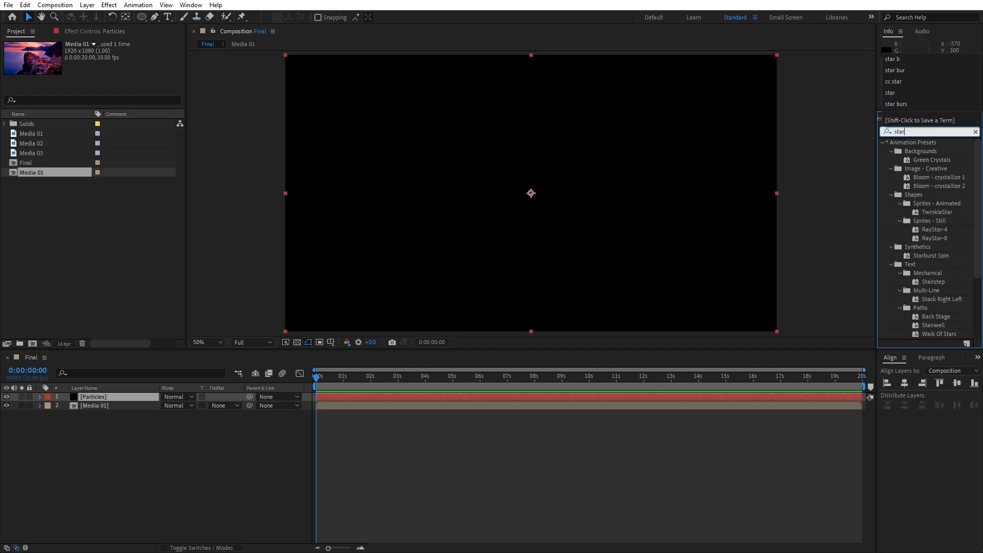
{"action": "type", "text": " b"}
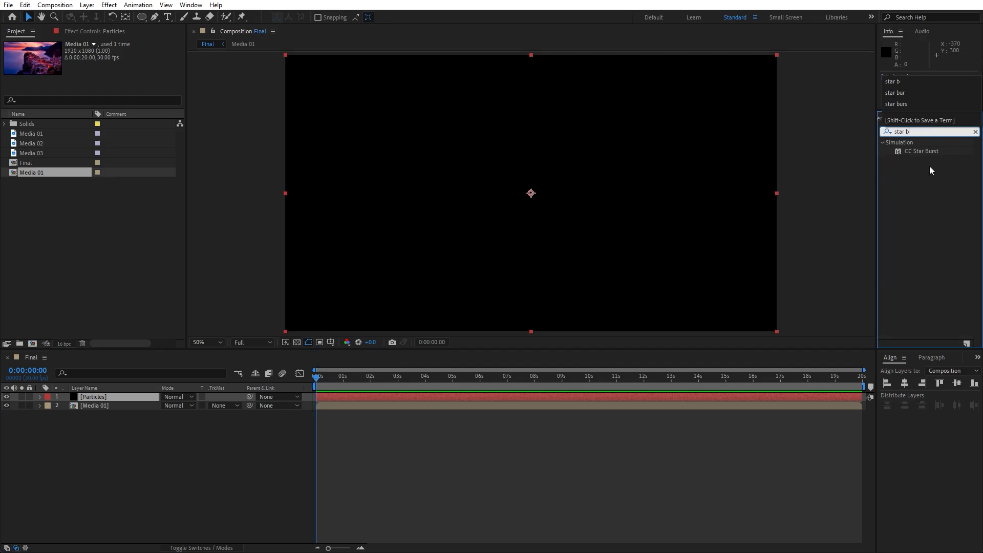
{"action": "left_click_drag", "start_coordinate": [922, 151], "coordinate": [108, 397]}
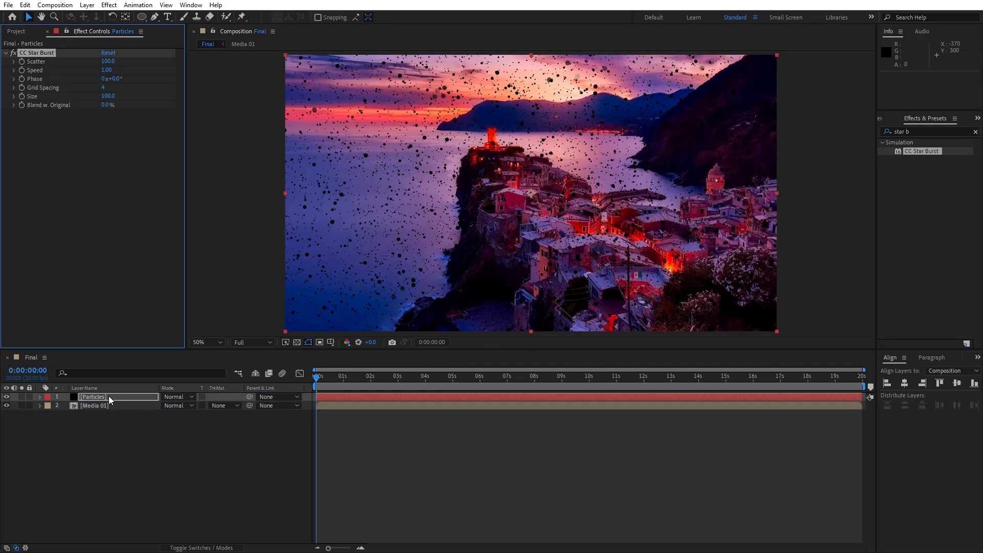
- Add a Fill effect below CC Star Burst on the Particles layer and set its color to white, FFFFFF
{"action": "left_click", "coordinate": [931, 132]}
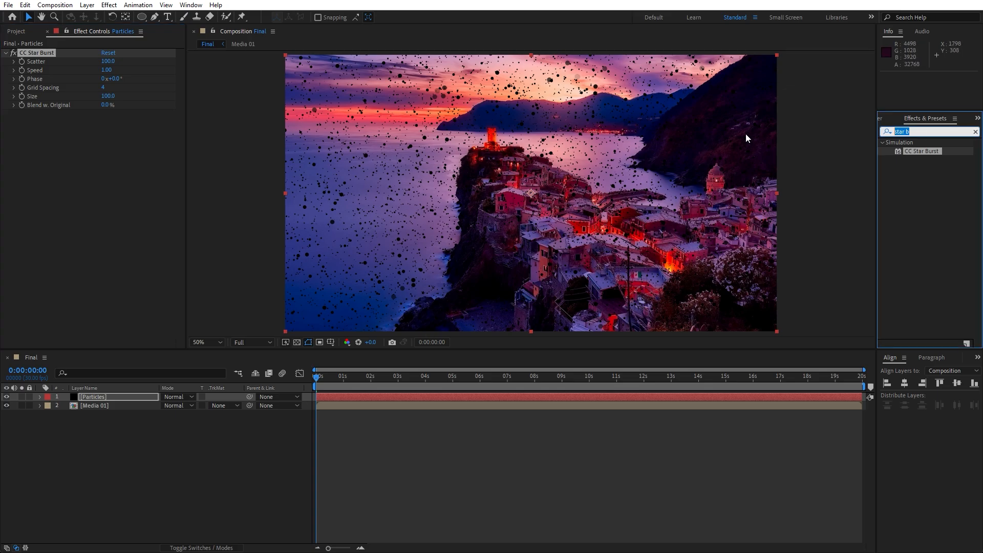
{"action": "type", "text": "fill"}
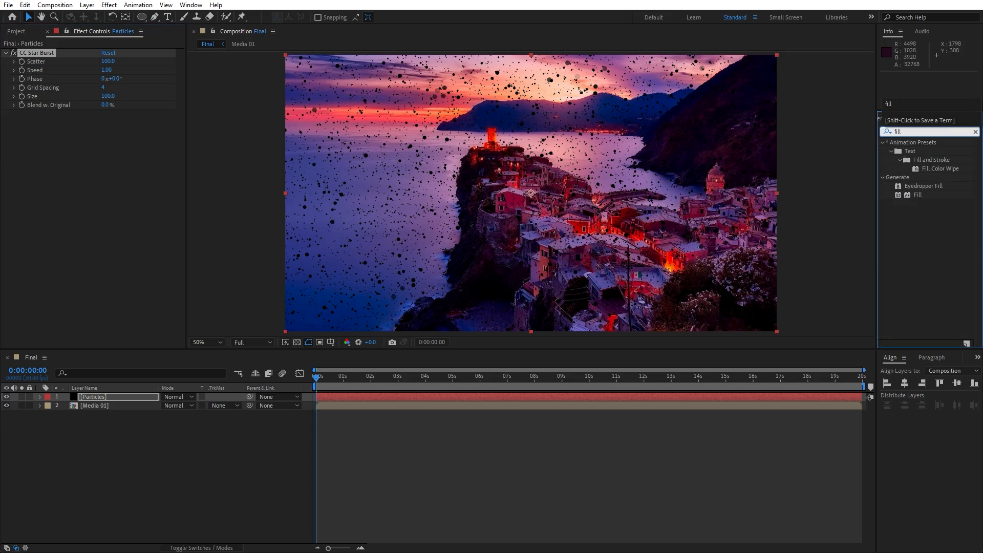
{"action": "left_click_drag", "start_coordinate": [918, 195], "coordinate": [127, 207]}
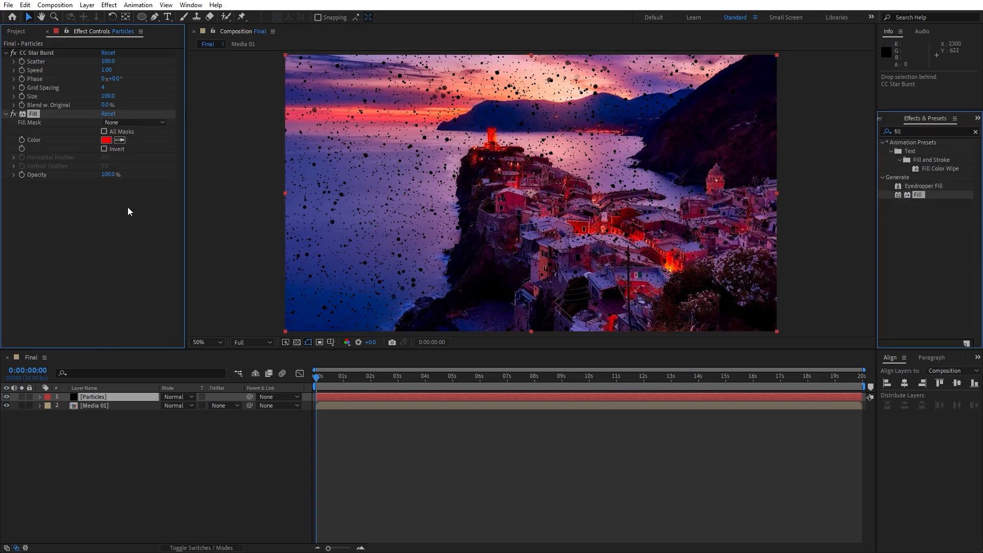
{"action": "left_click", "coordinate": [105, 140]}
{"action": "type", "text": "FFFFFF"}
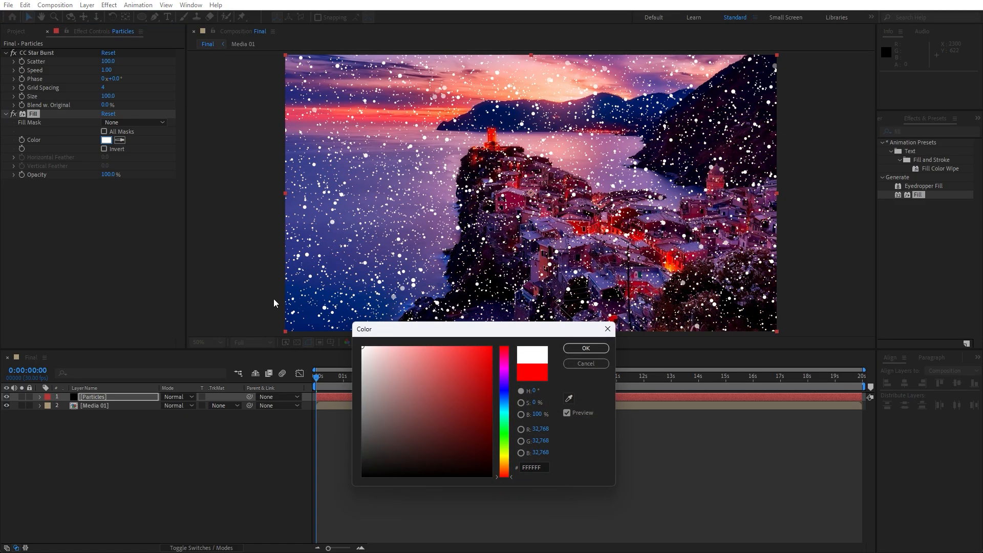
{"action": "left_click", "coordinate": [585, 350]}
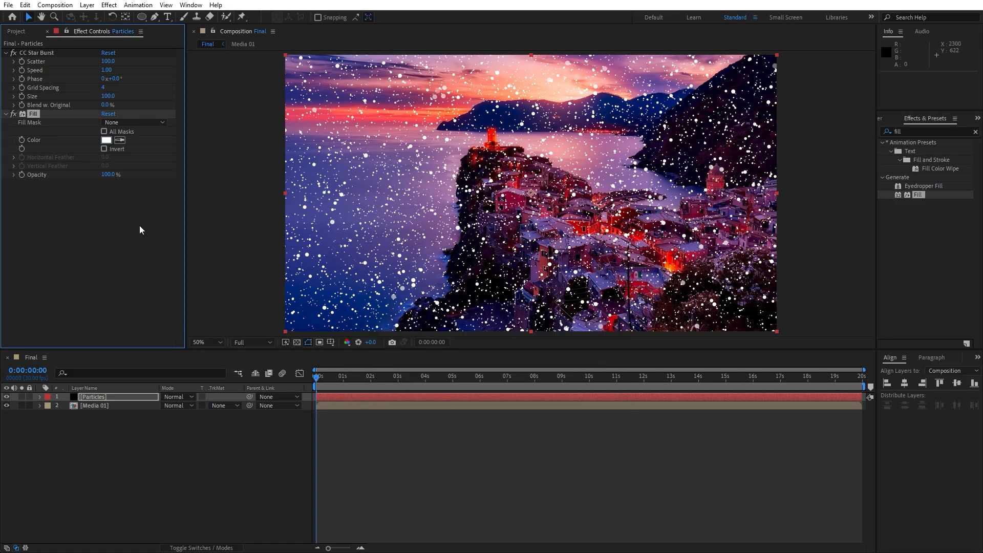
- Set CC Star Burst's Scatter to 700, Speed to -0.05 and Size to 70, and preview the particle motion
{"action": "left_click", "coordinate": [108, 62]}
{"action": "type", "text": "700"}
{"action": "left_click", "coordinate": [123, 231]}
{"action": "left_click_drag", "start_coordinate": [108, 70], "coordinate": [69, 86]}
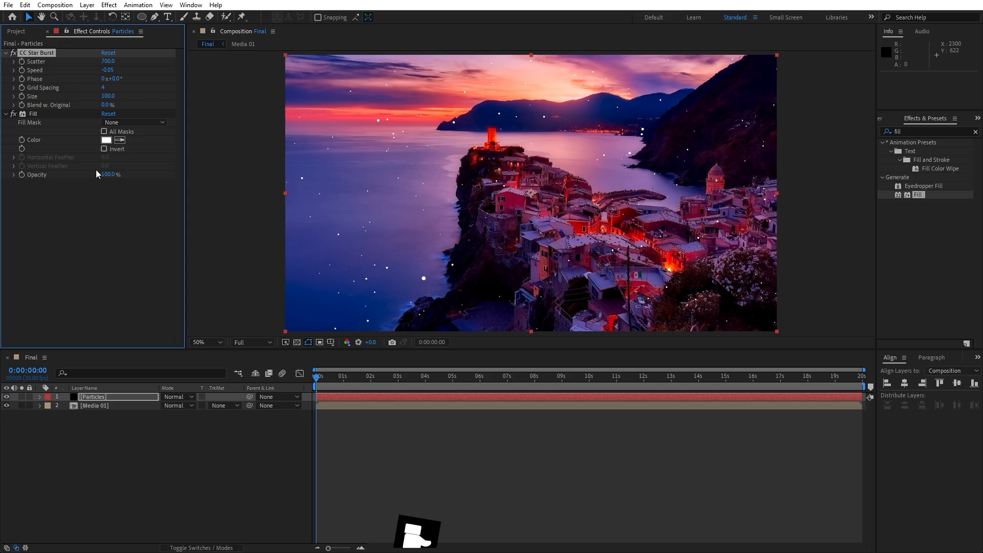
{"action": "left_click", "coordinate": [108, 95]}
{"action": "type", "text": "70"}
{"action": "left_click", "coordinate": [194, 453]}
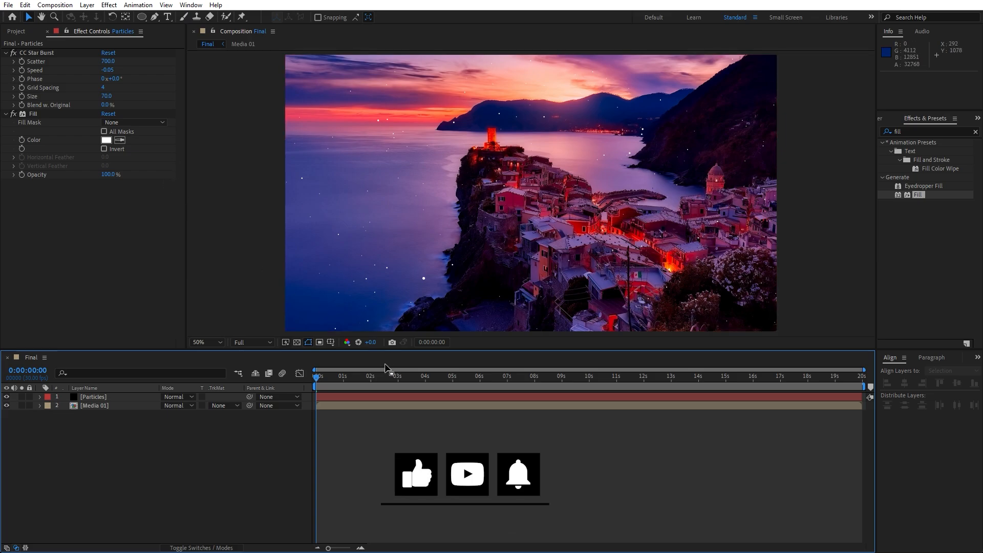
{"action": "left_click_drag", "start_coordinate": [368, 377], "coordinate": [468, 388]}
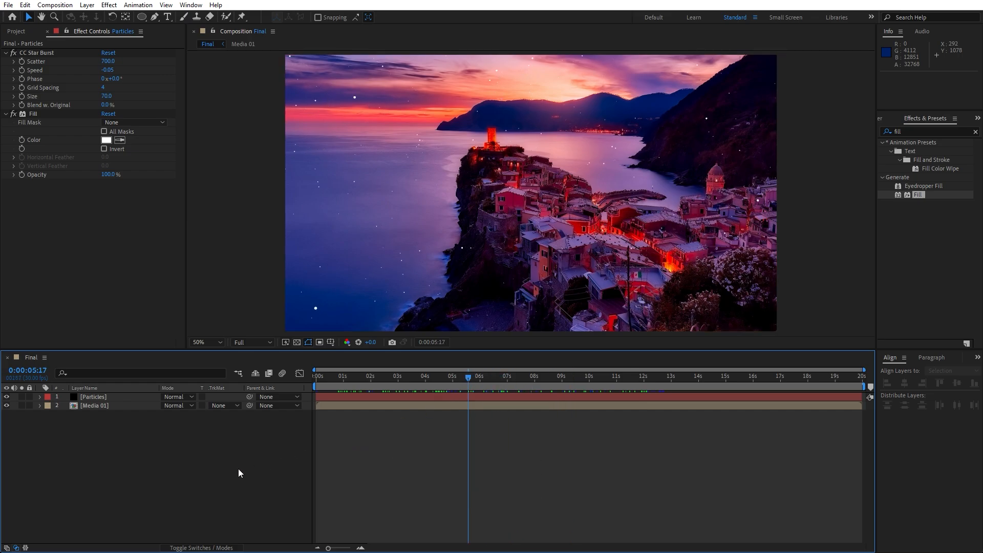
- Add a text layer reading PARALLAX near the middle of the composition
{"action": "left_click", "coordinate": [167, 17]}
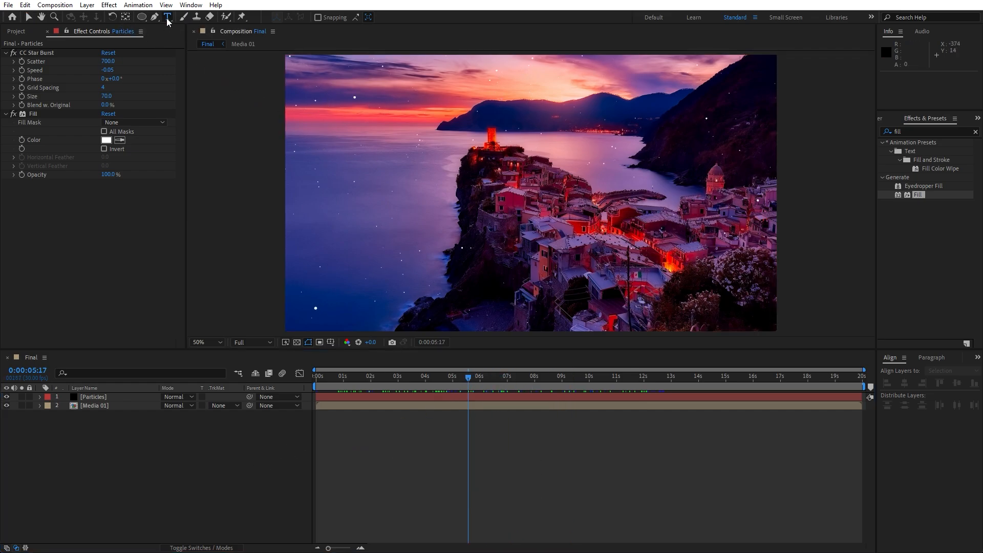
{"action": "left_click", "coordinate": [502, 198]}
{"action": "type", "text": "PARALLAX"}
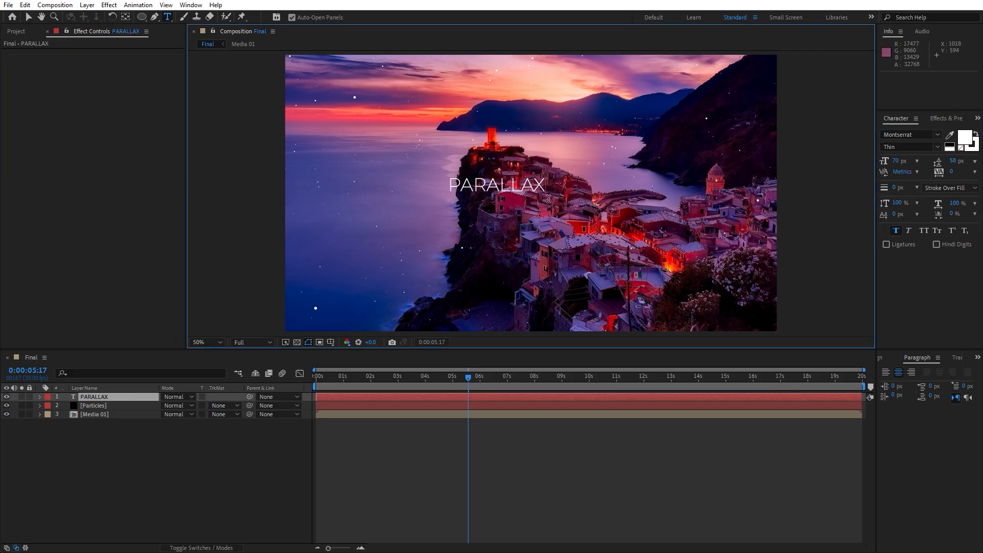
- Set the PARALLAX text's font size to 120 px and its Montserrat style to Medium
{"action": "left_click", "coordinate": [106, 397]}
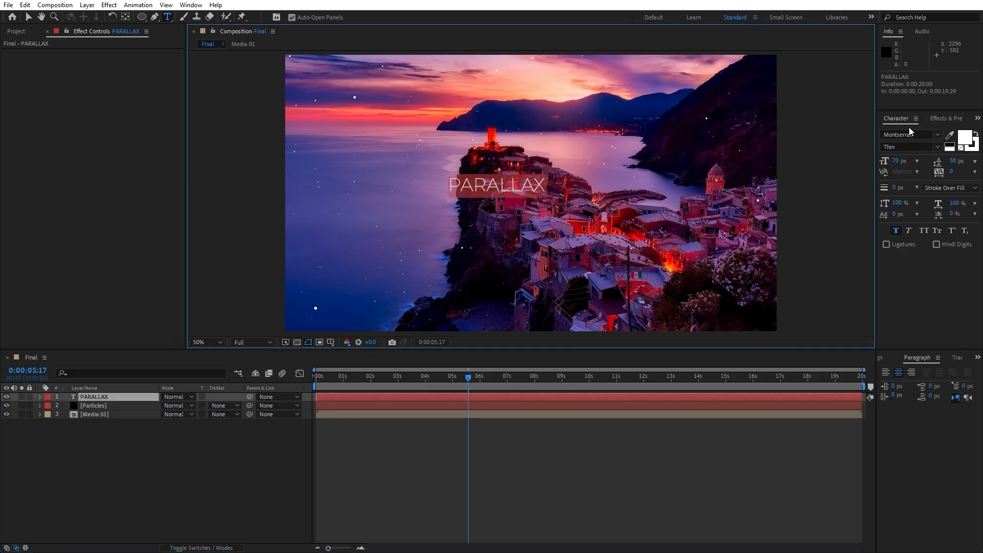
{"action": "left_click", "coordinate": [897, 163]}
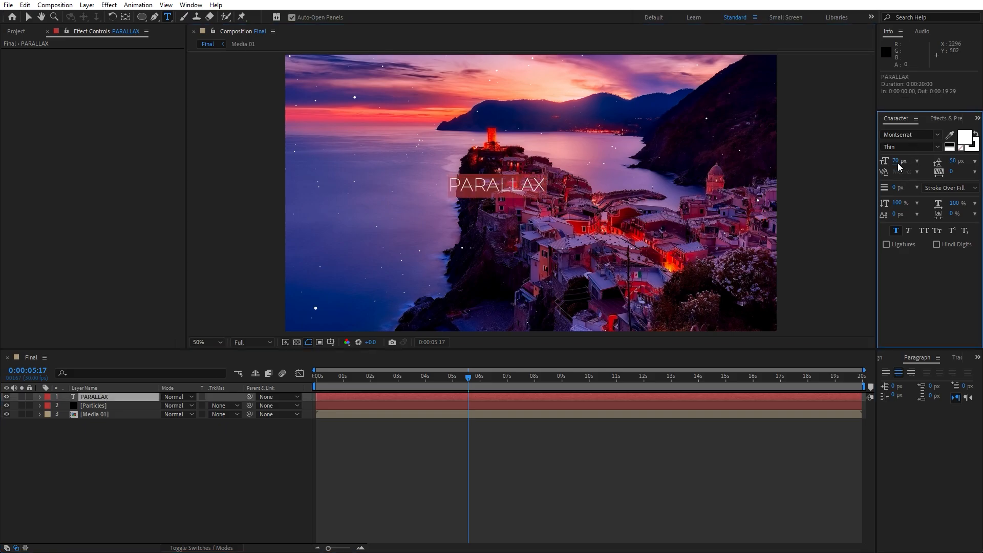
{"action": "type", "text": "120"}
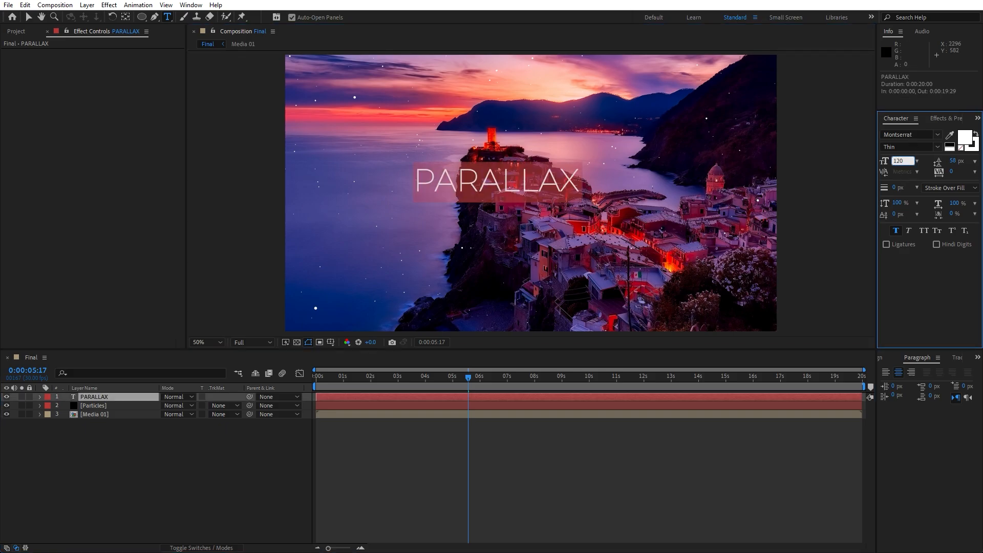
{"action": "left_click", "coordinate": [906, 147]}
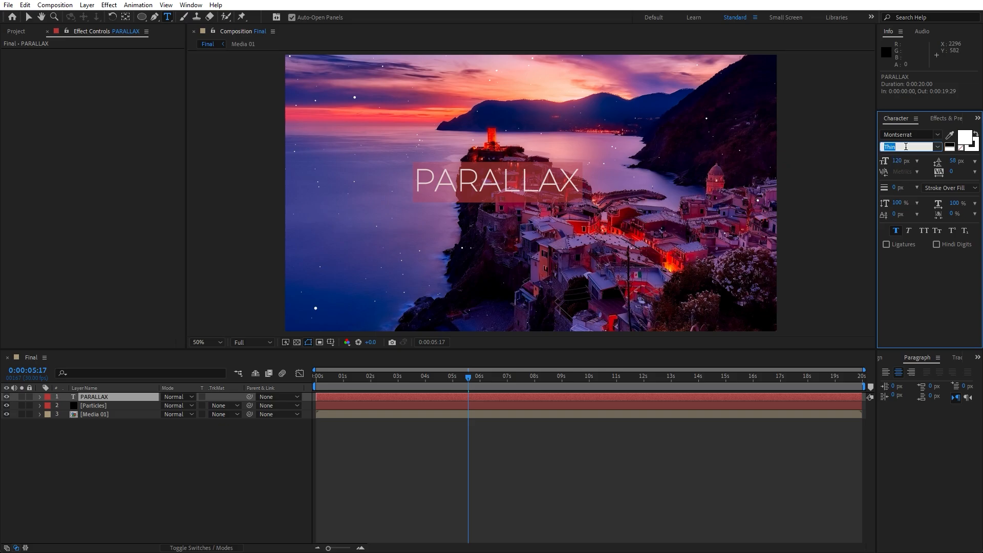
{"action": "key", "text": "Down"}
{"action": "key", "text": "Down"}
{"action": "key", "text": "Down"}
{"action": "key", "text": "Down"}
{"action": "key", "text": "Down"}
{"action": "key", "text": "Down"}
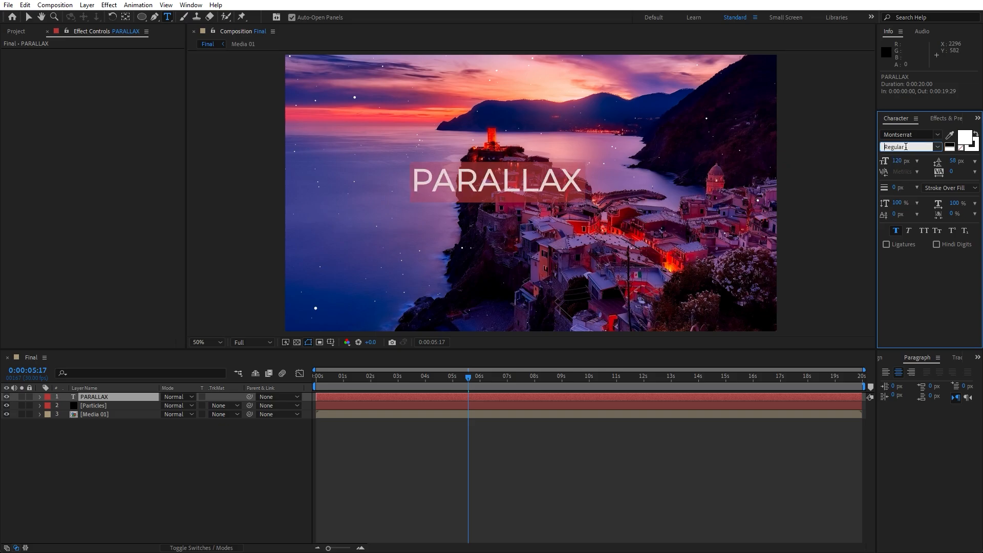
{"action": "key", "text": "Down"}
{"action": "key", "text": "Down"}
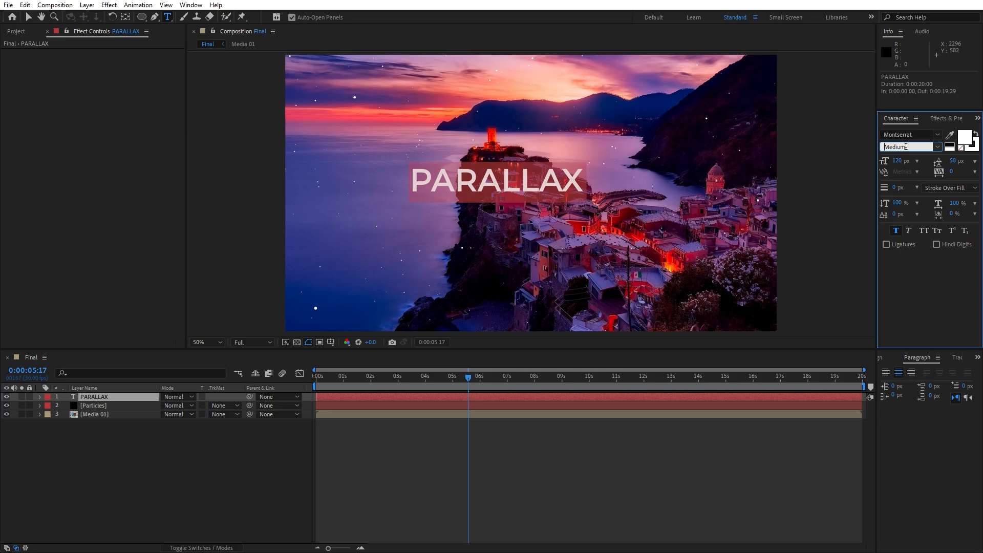
{"action": "left_click", "coordinate": [148, 490]}
- Center the PARALLAX text layer horizontally and vertically in the composition
{"action": "left_click", "coordinate": [104, 395]}
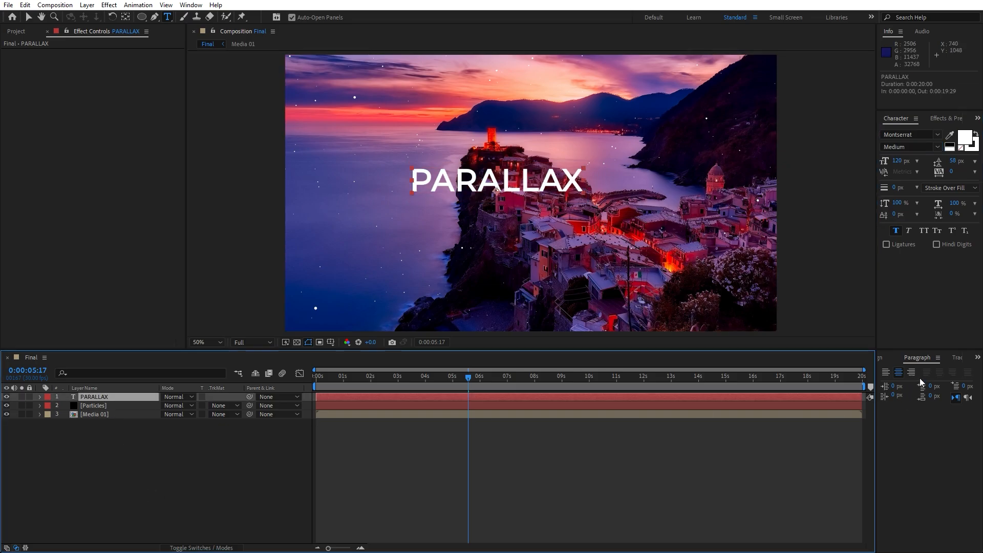
{"action": "left_click", "coordinate": [886, 358]}
{"action": "left_click", "coordinate": [905, 383]}
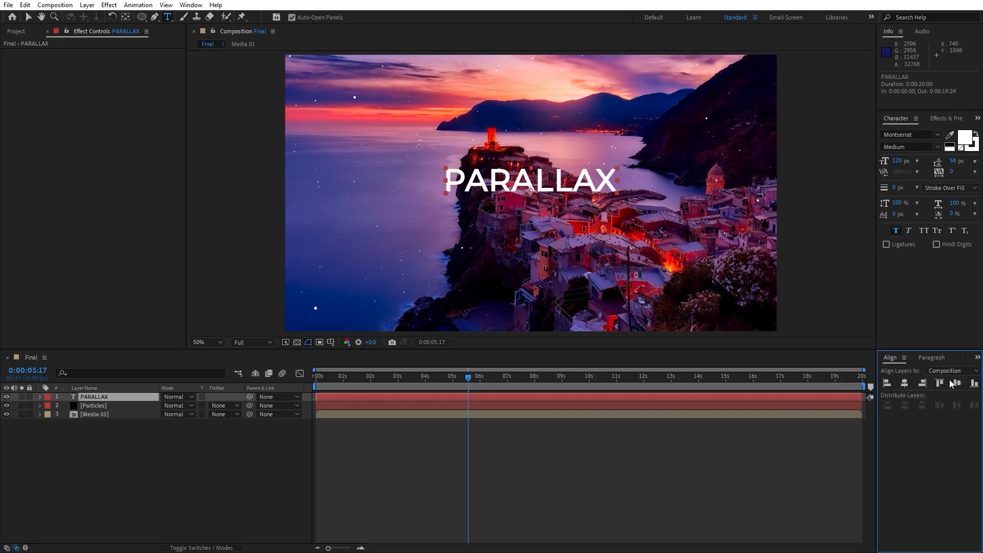
{"action": "left_click", "coordinate": [958, 383]}
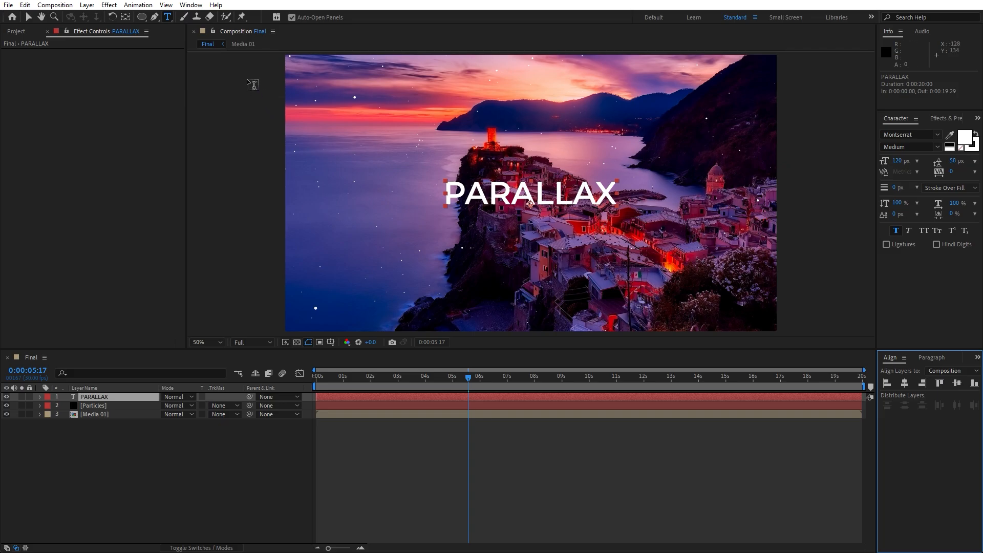
{"action": "left_click", "coordinate": [191, 5]}
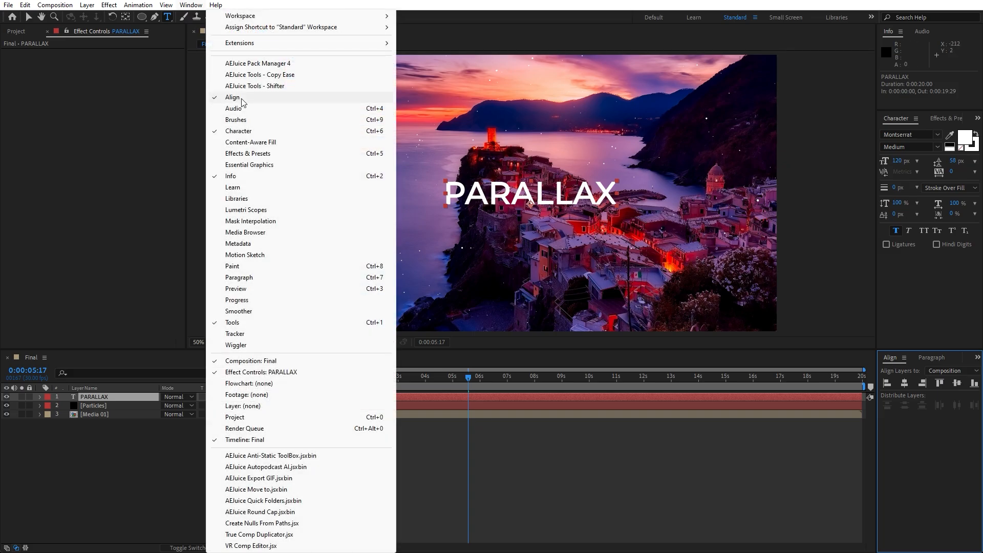
{"action": "left_click", "coordinate": [119, 489]}
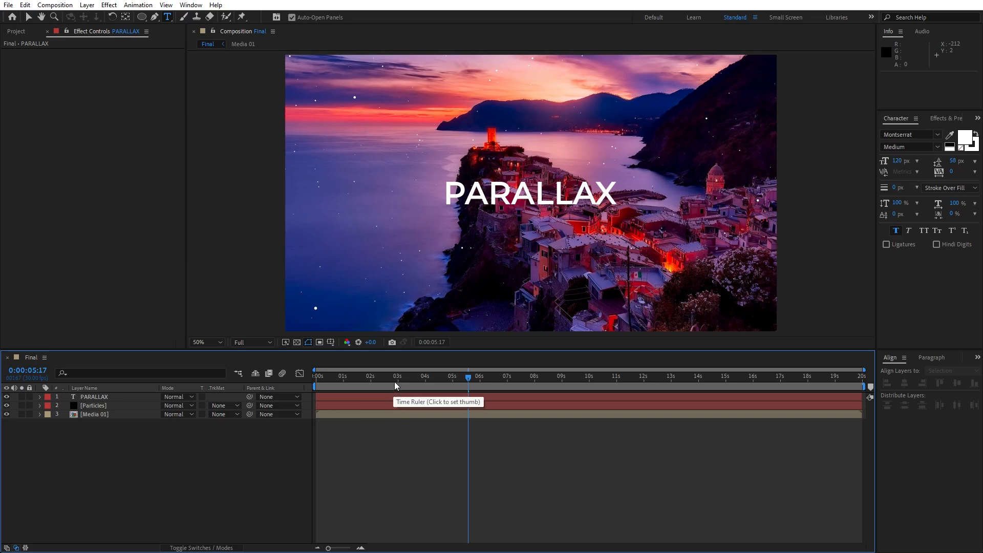
- Add an Opacity text animator to the PARALLAX layer at the start of the composition and set its Opacity to 0%
{"action": "left_click_drag", "start_coordinate": [396, 380], "coordinate": [290, 379]}
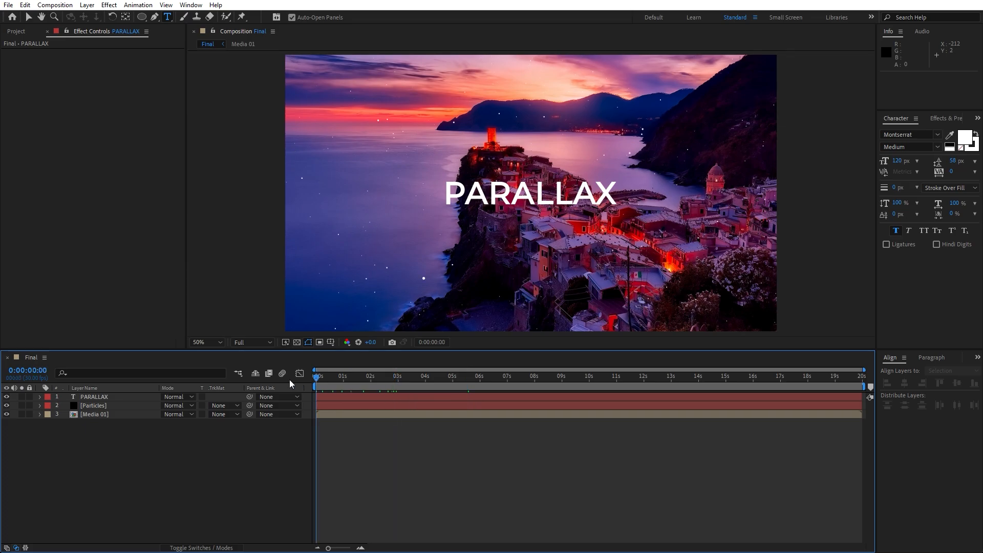
{"action": "left_click", "coordinate": [40, 396]}
{"action": "left_click", "coordinate": [238, 405]}
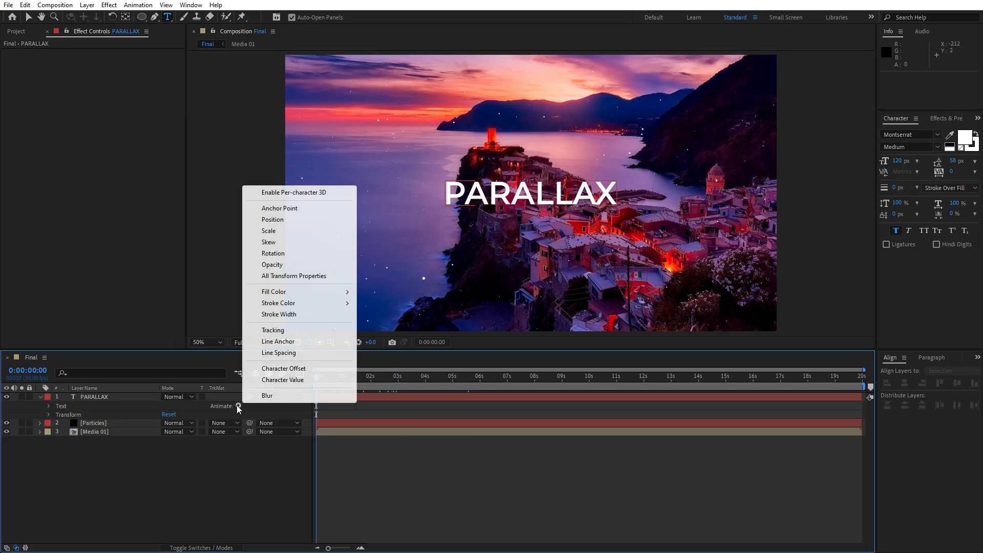
{"action": "left_click", "coordinate": [272, 265]}
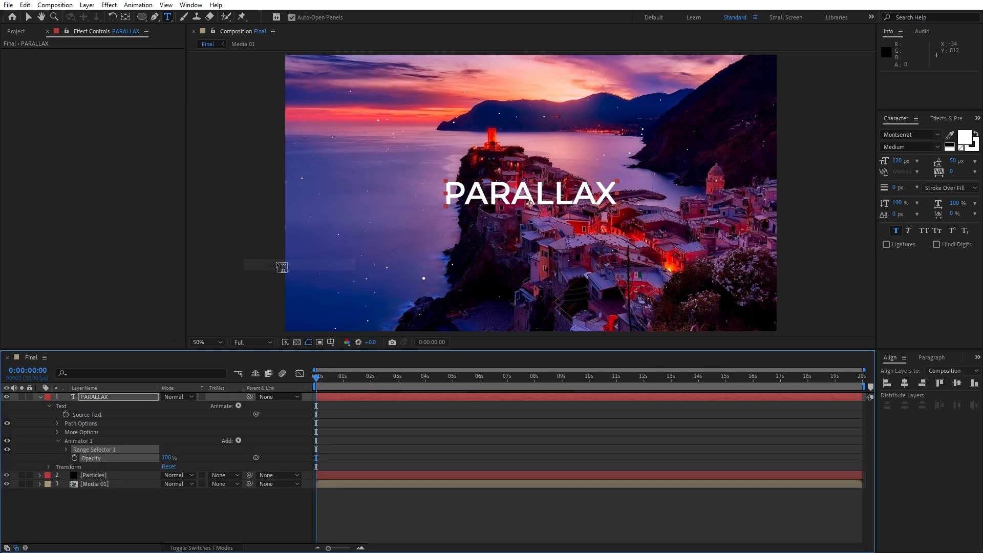
{"action": "left_click", "coordinate": [176, 513]}
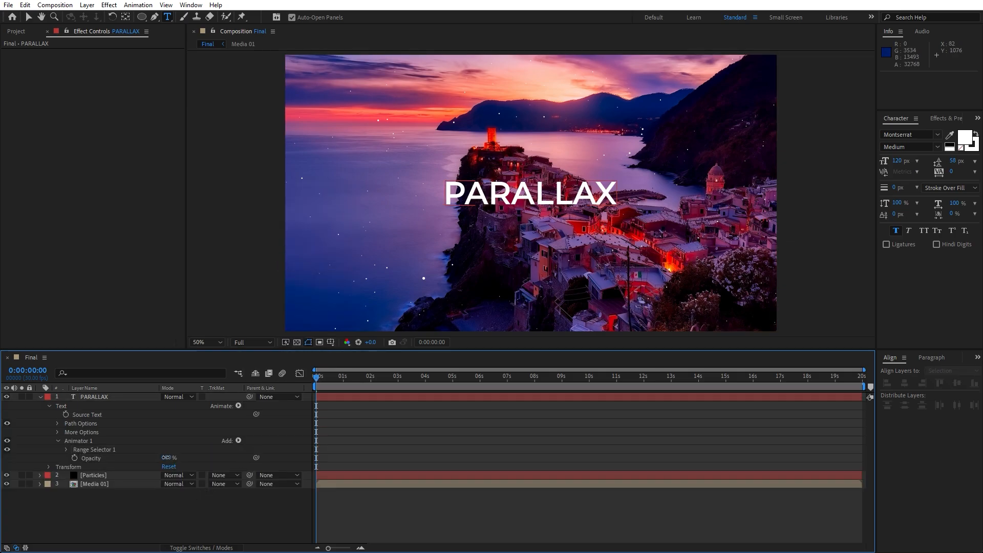
{"action": "left_click_drag", "start_coordinate": [166, 457], "coordinate": [123, 458]}
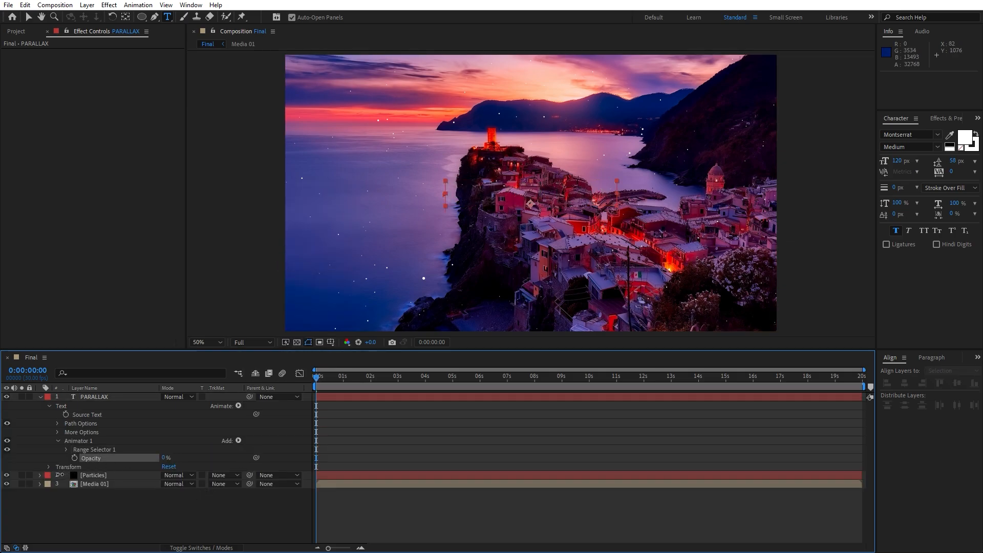
- Keyframe Range Selector 1's Offset on PARALLAX at -100% at 0:00:00:00 and 100% at 0:00:05:00
{"action": "left_click", "coordinate": [66, 449]}
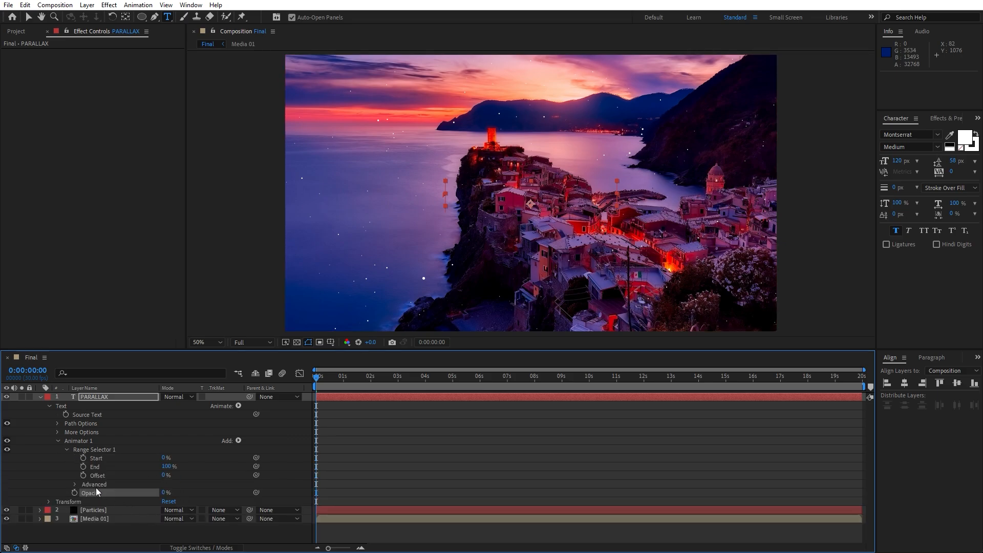
{"action": "left_click", "coordinate": [83, 475]}
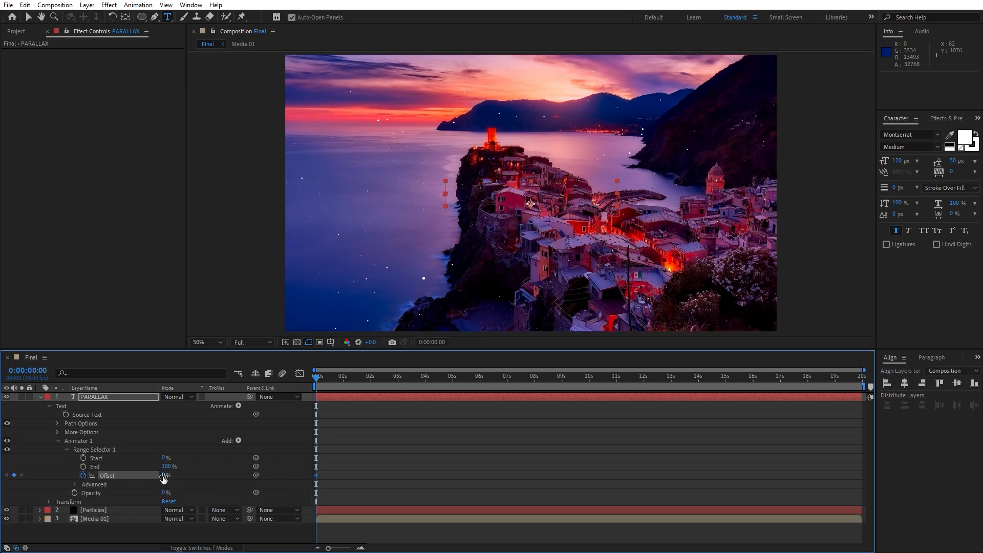
{"action": "left_click_drag", "start_coordinate": [164, 475], "coordinate": [105, 480]}
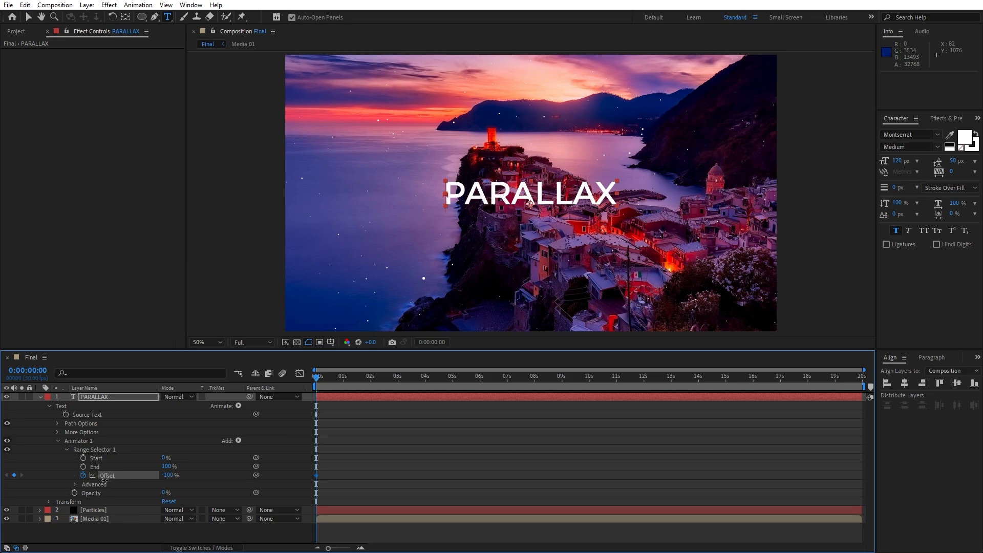
{"action": "left_click_drag", "start_coordinate": [323, 387], "coordinate": [454, 392]}
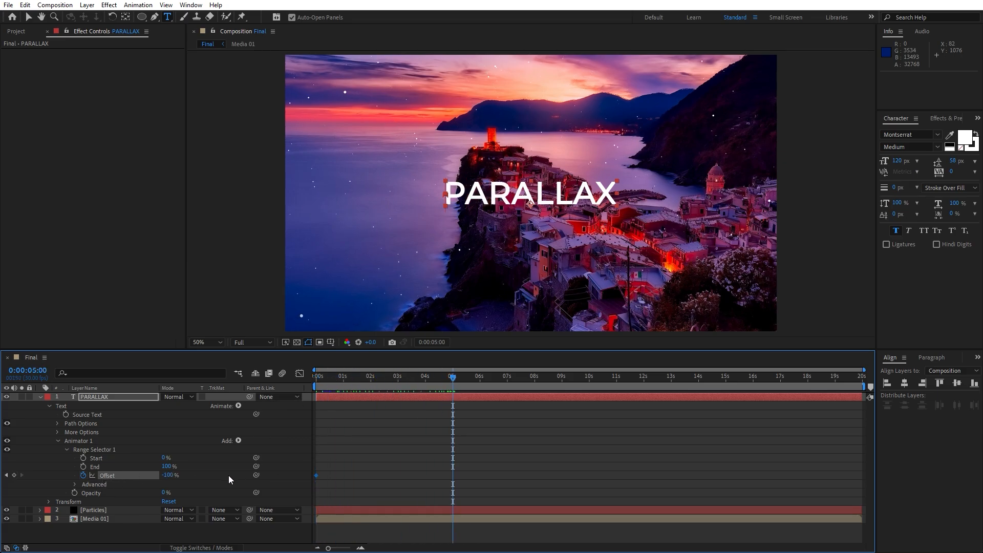
{"action": "left_click_drag", "start_coordinate": [166, 475], "coordinate": [299, 475]}
- Set the range selector's Shape to Ramp Up, turn on Randomize Order and preview the letter fade-in
{"action": "left_click", "coordinate": [74, 484]}
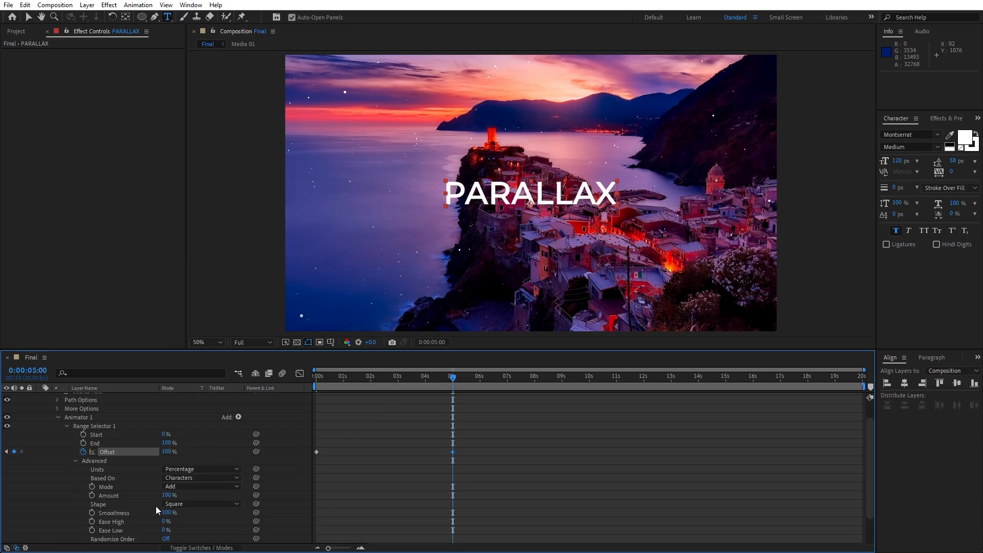
{"action": "left_click", "coordinate": [177, 504]}
{"action": "left_click", "coordinate": [214, 453]}
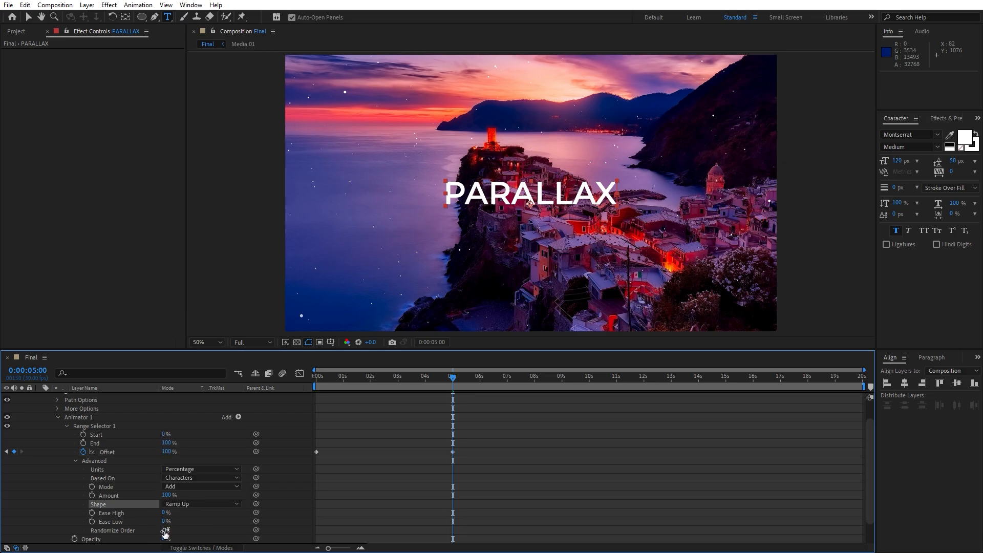
{"action": "left_click", "coordinate": [165, 531]}
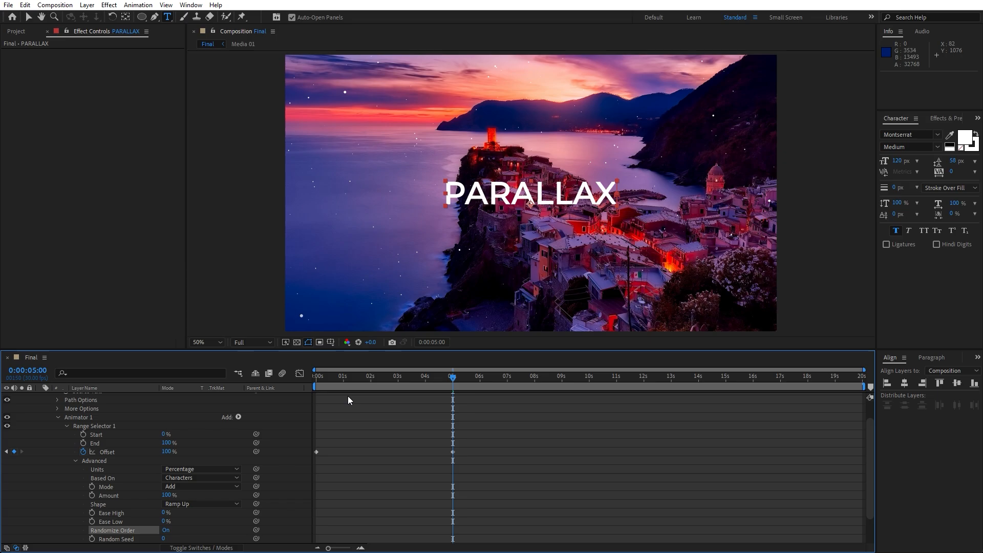
{"action": "key", "text": "space"}
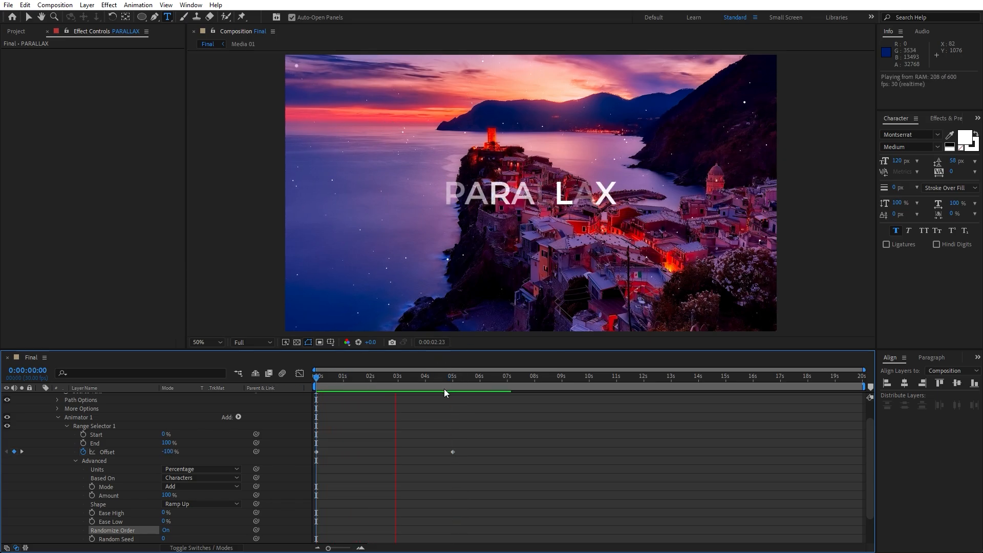
- At 0:00:04:00, duplicate the PARALLAX text layer and move the copy 100 px down
{"action": "left_click", "coordinate": [425, 383]}
{"action": "scroll", "coordinate": [93, 448], "scroll_direction": "up", "scroll_amount": 2}
{"action": "left_click", "coordinate": [40, 396]}
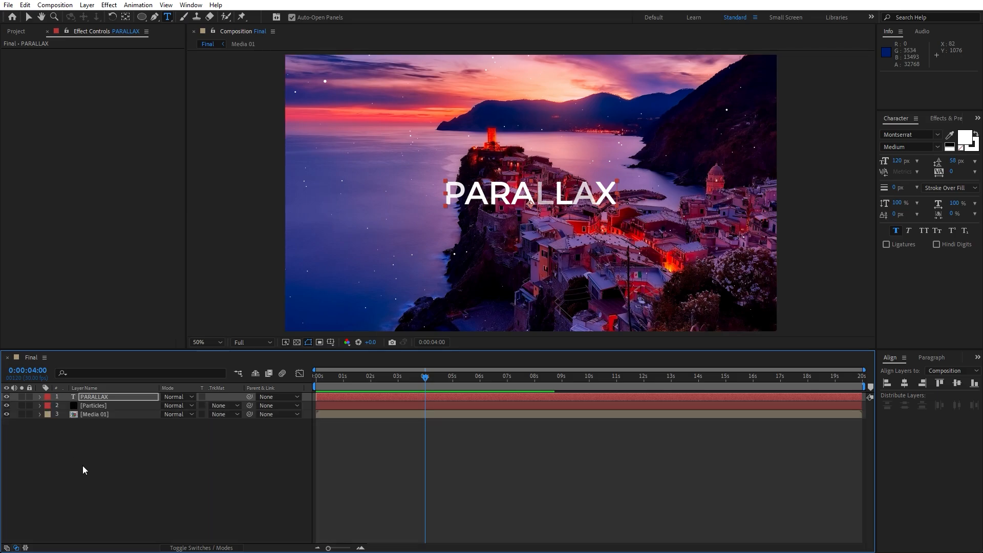
{"action": "left_click", "coordinate": [105, 397]}
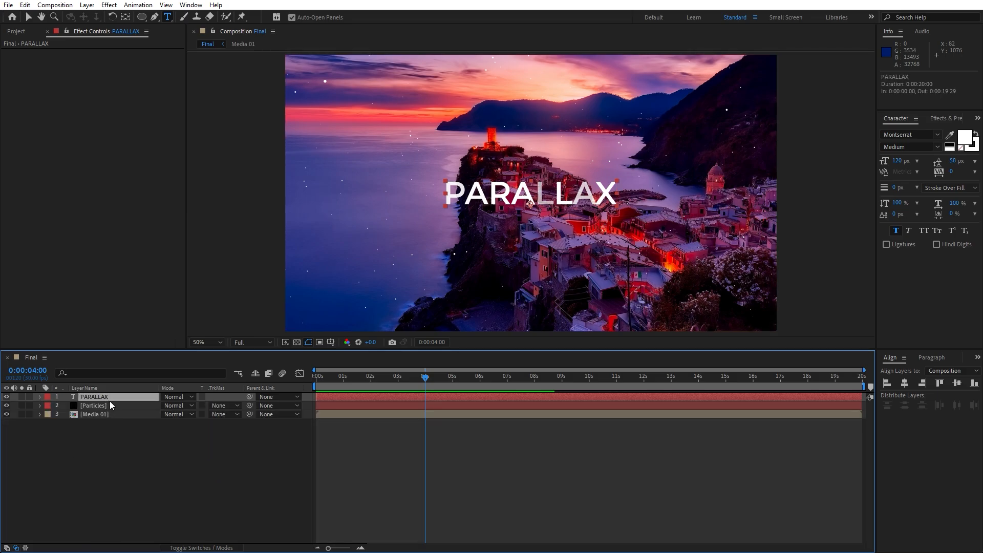
{"action": "key", "text": "ctrl+d"}
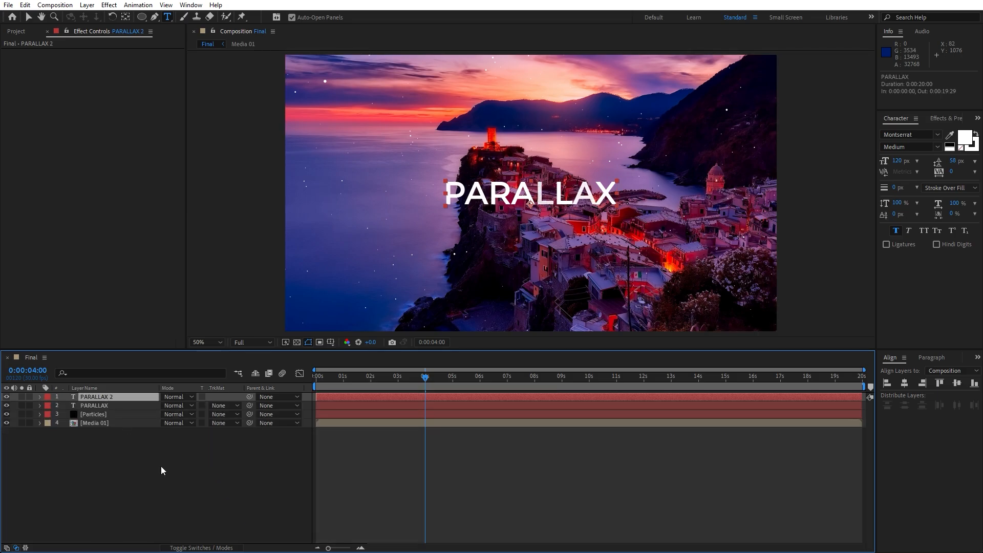
{"action": "key", "text": "shift+Down"}
{"action": "key", "text": "shift+Down"}
{"action": "key", "text": "shift+Down"}
{"action": "key", "text": "shift+Down"}
{"action": "key", "text": "shift+Down"}
{"action": "key", "text": "shift+Down"}
{"action": "key", "text": "shift+Down"}
{"action": "key", "text": "shift+Down"}
{"action": "key", "text": "shift+Down"}
{"action": "key", "text": "shift+Down"}
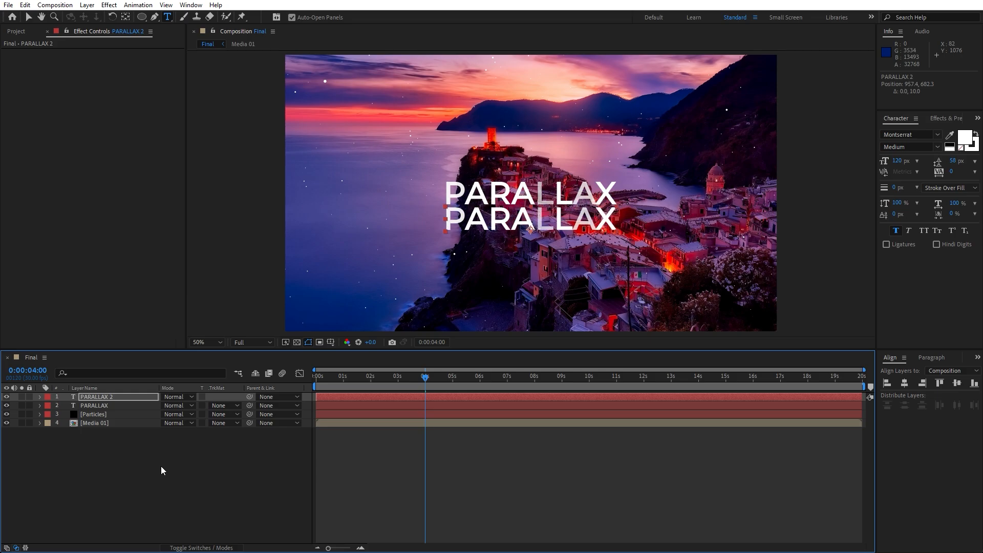
- Replace the text of the duplicated PARALLAX layer with SLIDESHOW
{"action": "double_click", "coordinate": [119, 397]}
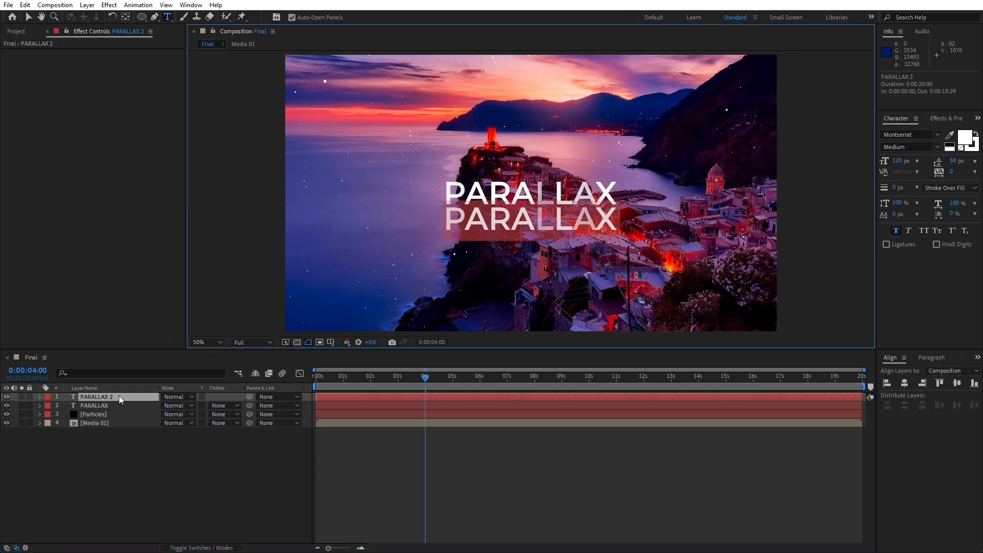
{"action": "type", "text": "SLD"}
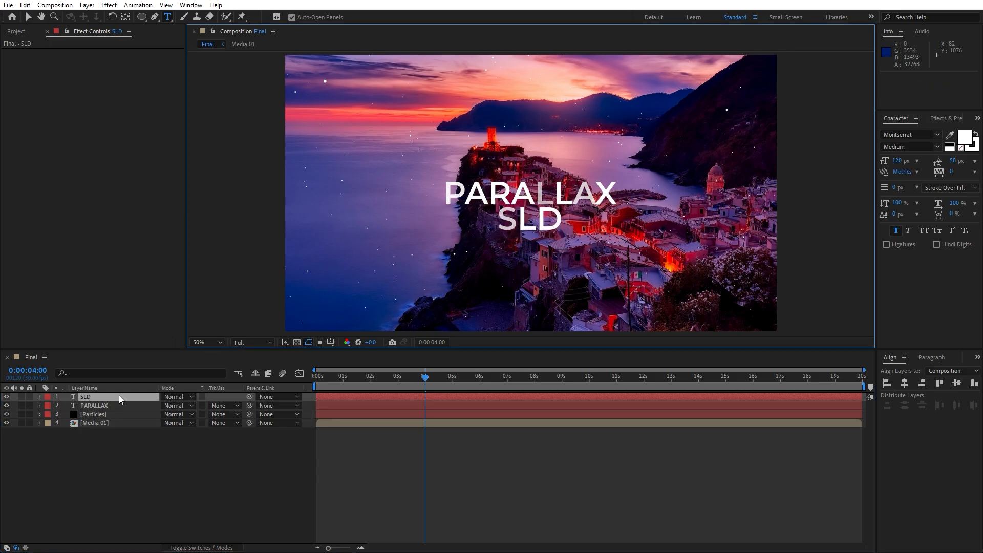
{"action": "key", "text": "BackSpace"}
{"action": "type", "text": "IDESHOW"}
- Set the SLIDESHOW text's Montserrat style to Thin and its font size to 70 px
{"action": "key", "text": "ctrl+a"}
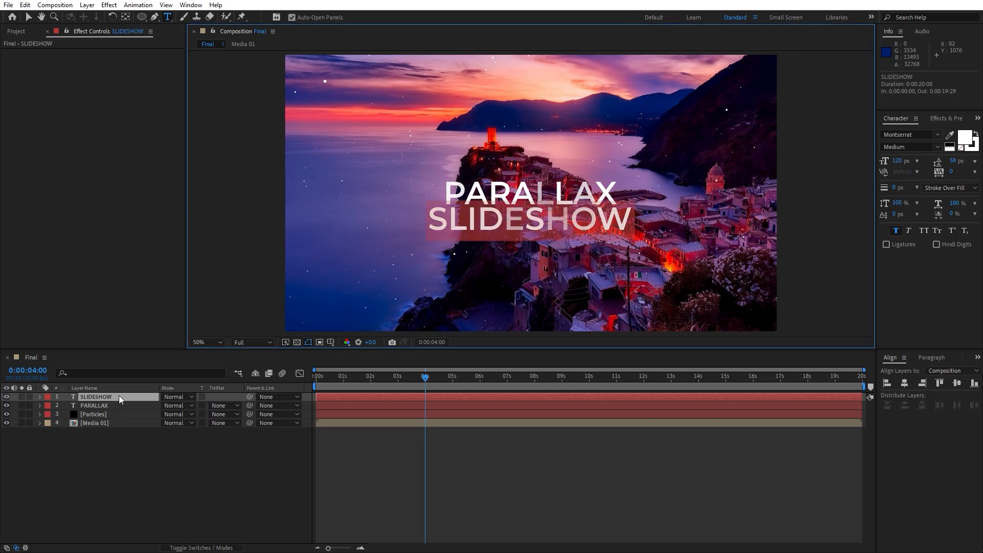
{"action": "left_click", "coordinate": [901, 147]}
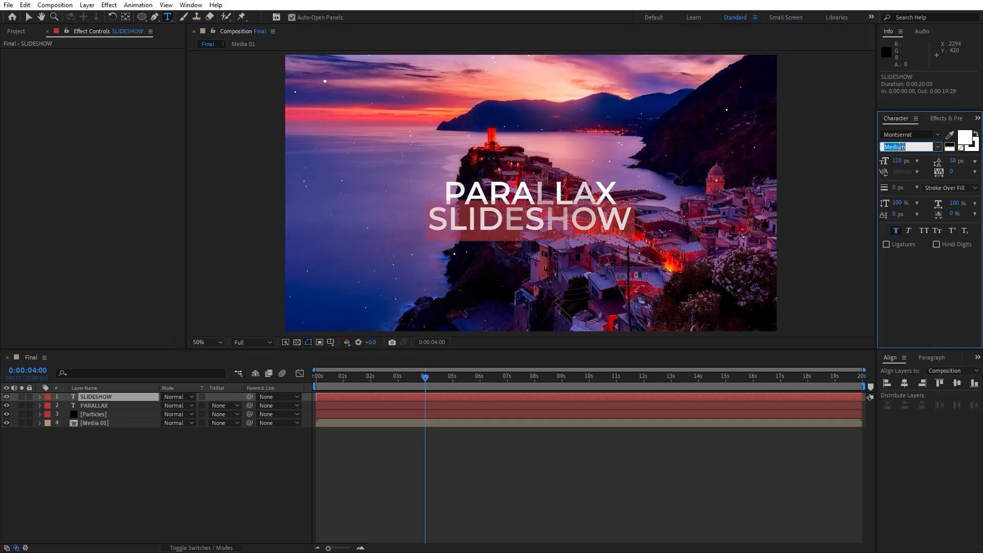
{"action": "key", "text": "Up"}
{"action": "key", "text": "Up"}
{"action": "key", "text": "Up"}
{"action": "key", "text": "Up"}
{"action": "key", "text": "Up"}
{"action": "key", "text": "Up"}
{"action": "key", "text": "Up"}
{"action": "key", "text": "Up"}
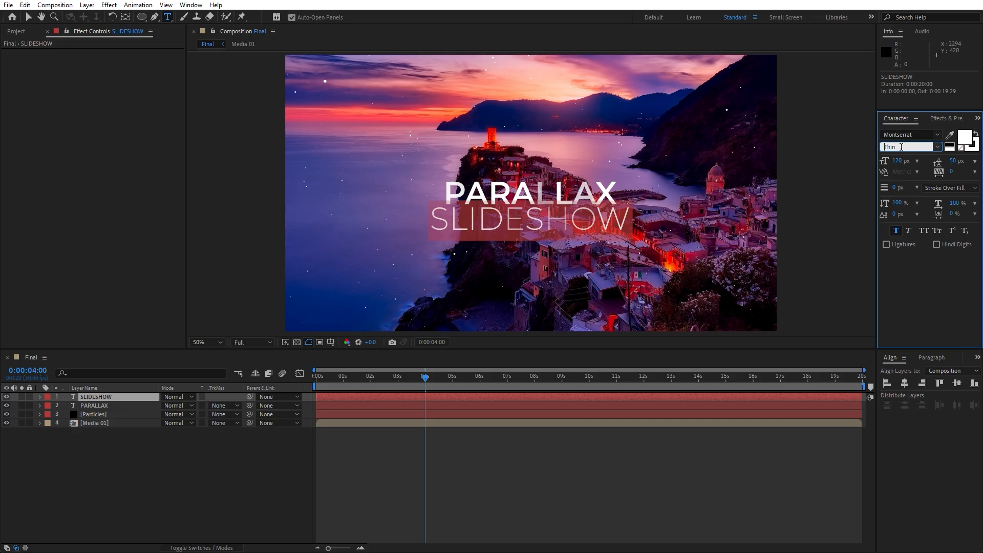
{"action": "left_click", "coordinate": [898, 161]}
{"action": "type", "text": "70"}
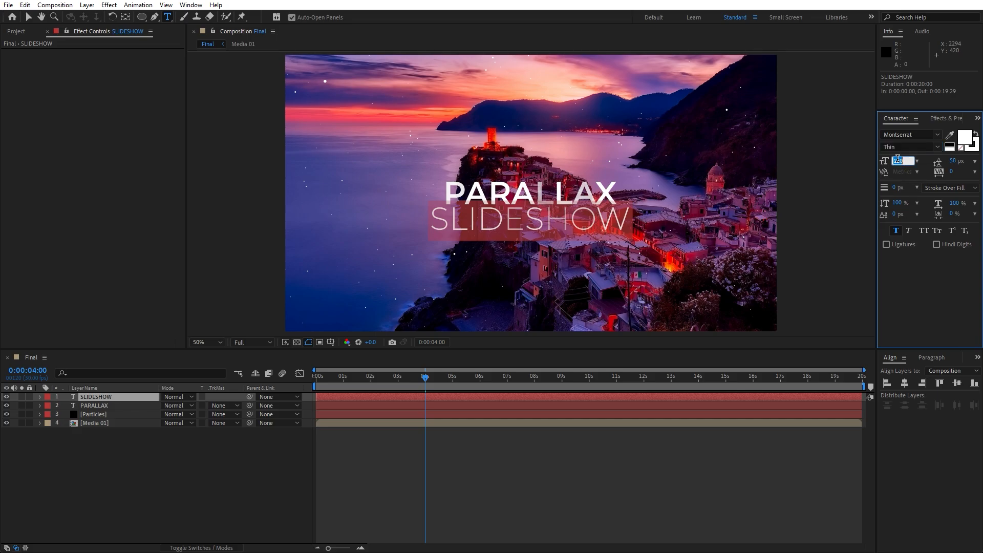
{"action": "key", "text": "Return"}
- Nudge the SLIDESHOW layer up to a Y position of 648.3, directly beneath PARALLAX
{"action": "left_click", "coordinate": [124, 398]}
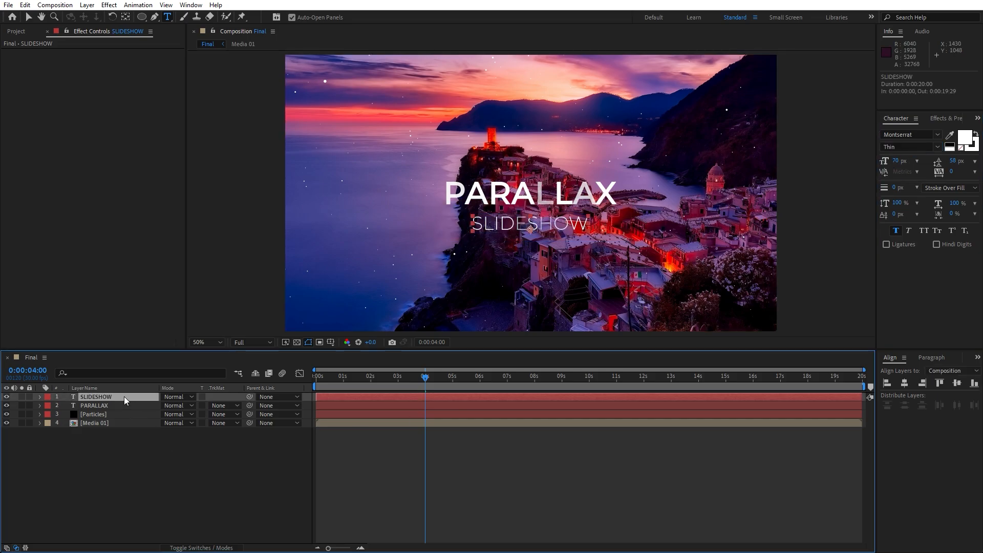
{"action": "key", "text": "shift+Up"}
{"action": "key", "text": "shift+Up"}
{"action": "key", "text": "shift+Up"}
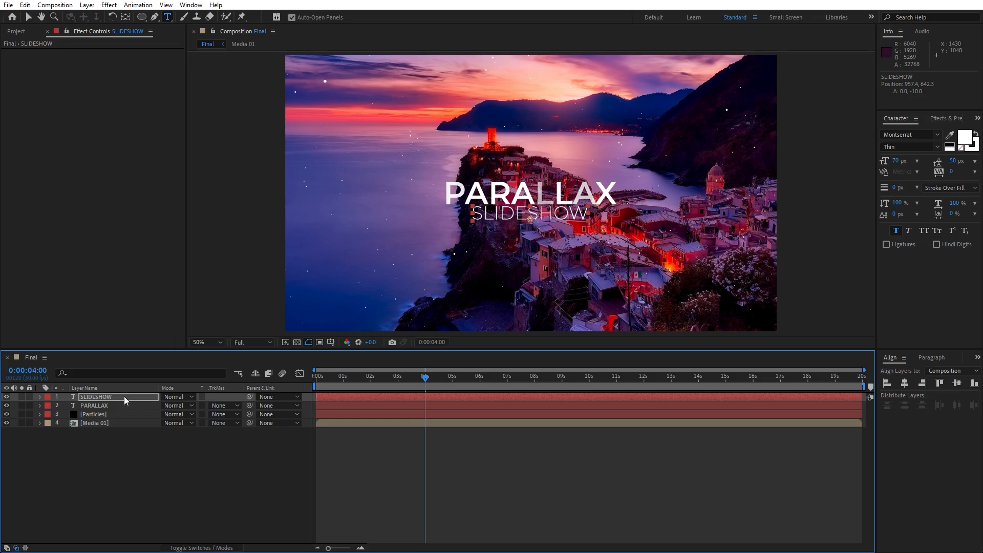
{"action": "key", "text": "Down"}
{"action": "key", "text": "Down"}
{"action": "key", "text": "Down"}
{"action": "key", "text": "Down"}
{"action": "key", "text": "Down"}
{"action": "key", "text": "Down"}
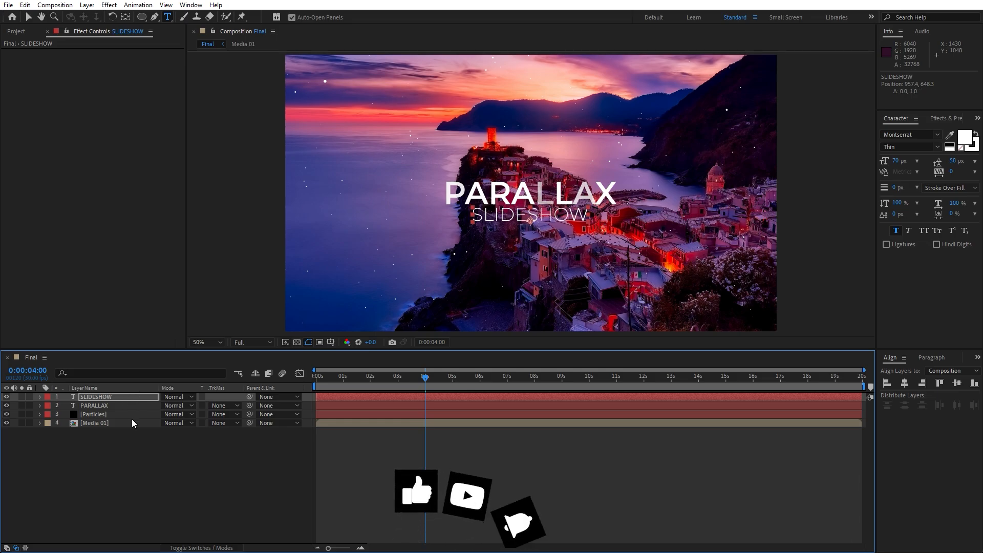
- Preview the two-line title animation and move the current time to 0:00:03:05
{"action": "left_click", "coordinate": [141, 466]}
{"action": "key", "text": "space"}
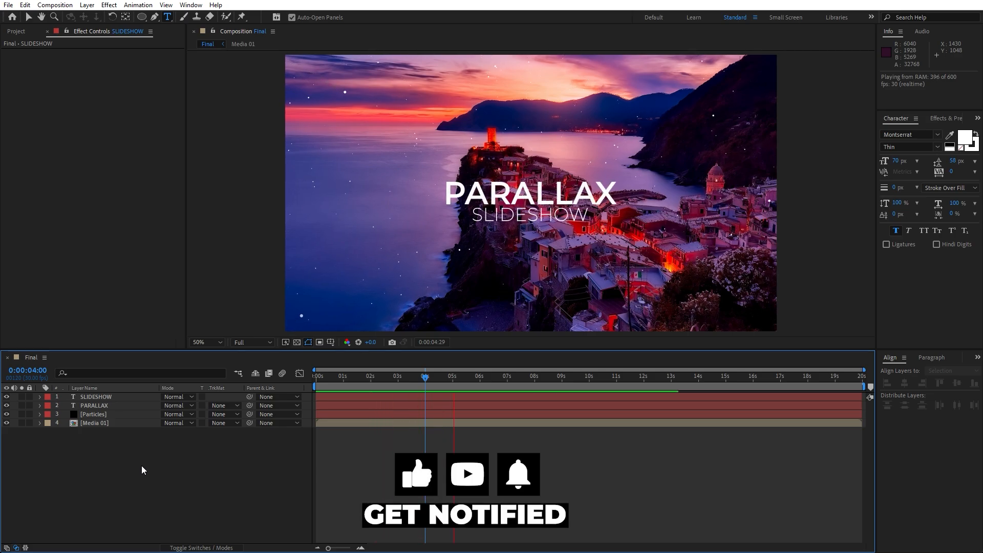
{"action": "key", "text": "v"}
{"action": "left_click", "coordinate": [404, 379]}
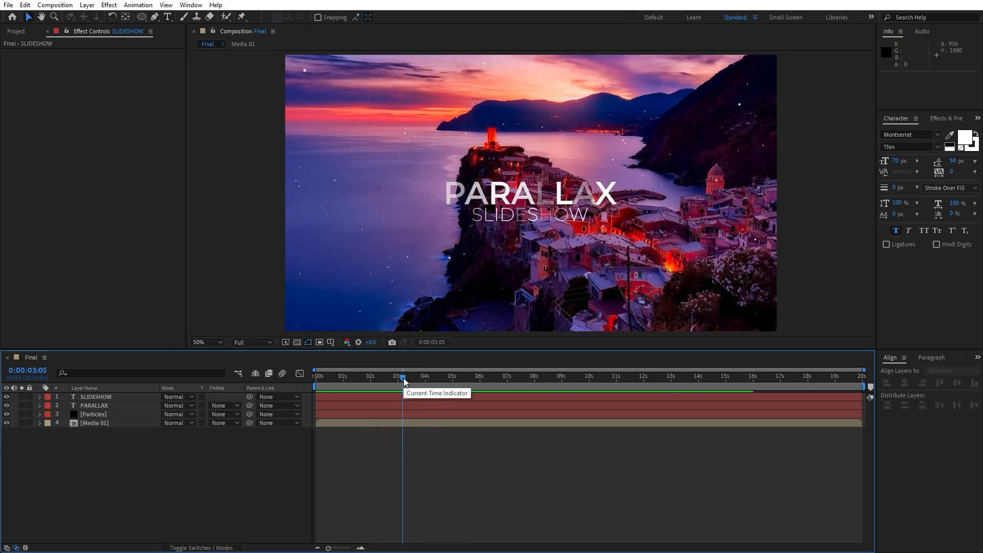
- Make all four layers in the Final composition 3D layers
{"action": "left_click_drag", "start_coordinate": [171, 459], "coordinate": [111, 395]}
{"action": "left_click", "coordinate": [201, 546]}
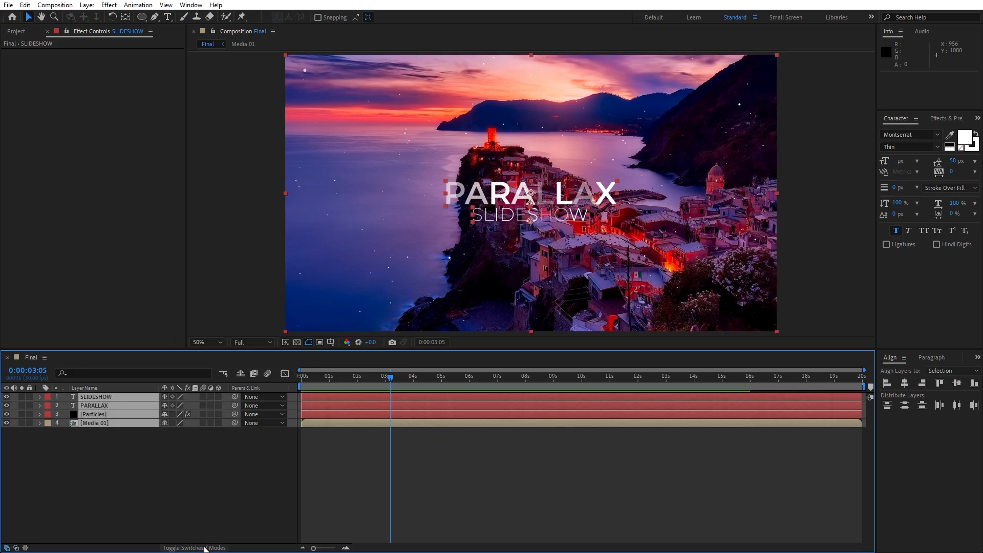
{"action": "left_click", "coordinate": [218, 397]}
{"action": "left_click", "coordinate": [154, 473]}
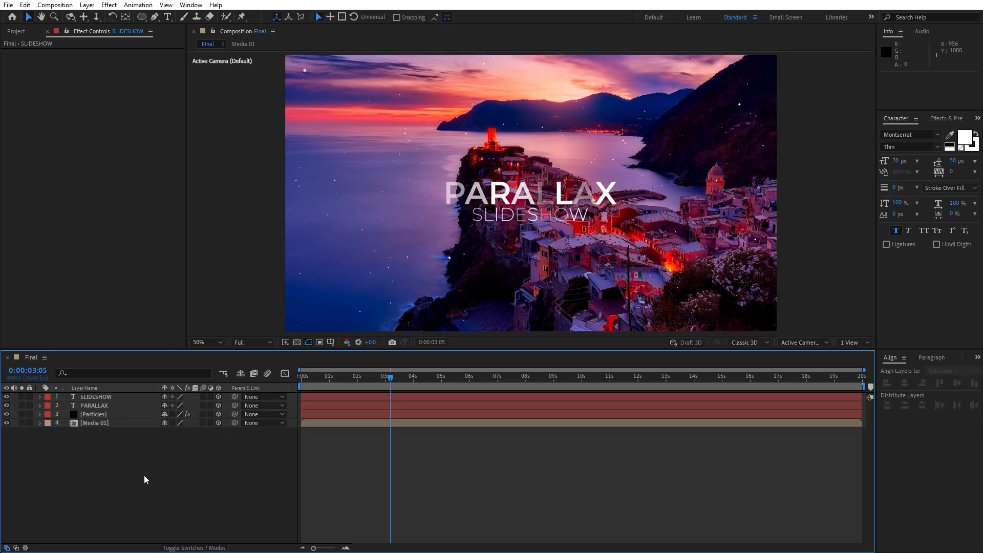
- Push the Media 01 layer back in depth by setting its Z position to 10000
{"action": "left_click", "coordinate": [101, 423]}
{"action": "key", "text": "p"}
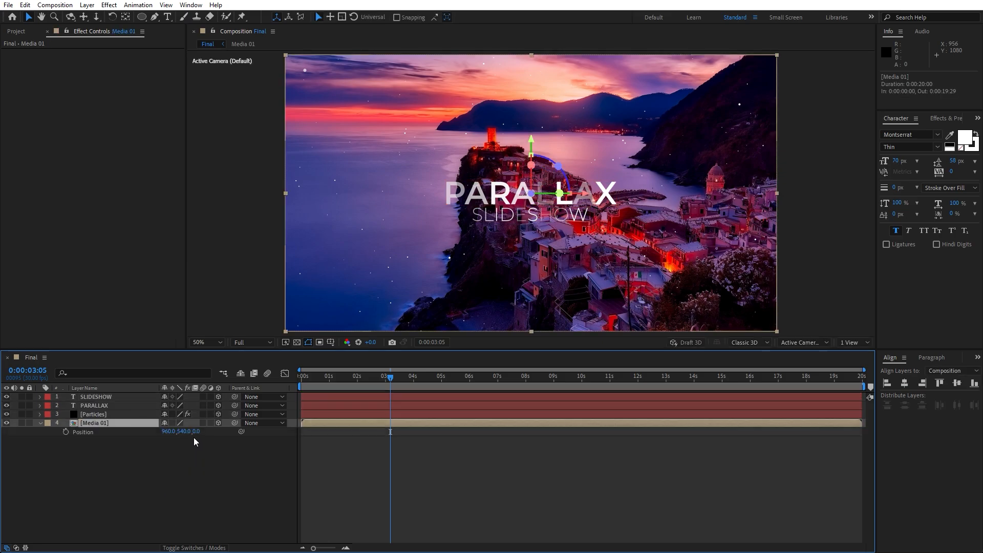
{"action": "left_click", "coordinate": [196, 431]}
{"action": "type", "text": "10000"}
{"action": "key", "text": "Return"}
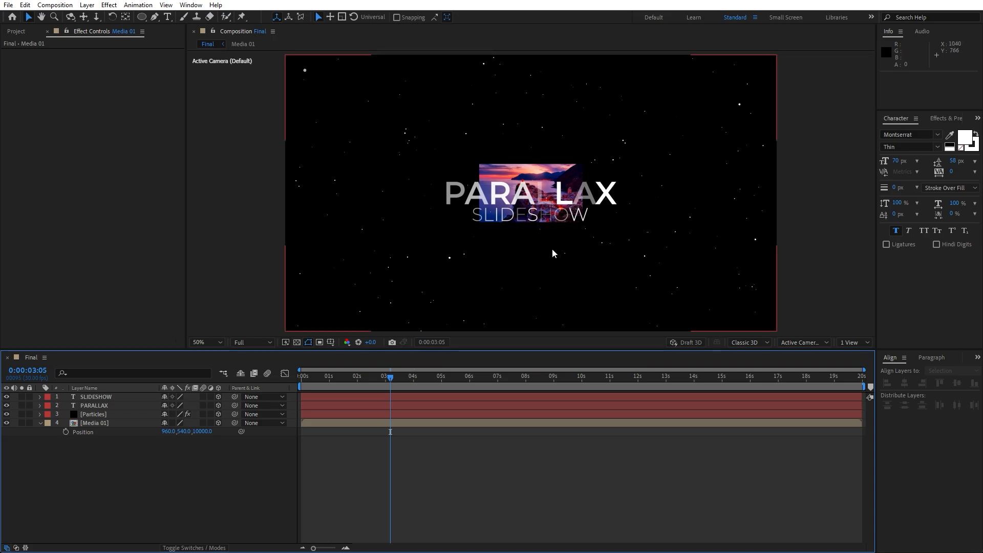
- Scale the Media 01 layer to 481% so the photo fills the frame again
{"action": "left_click", "coordinate": [106, 425]}
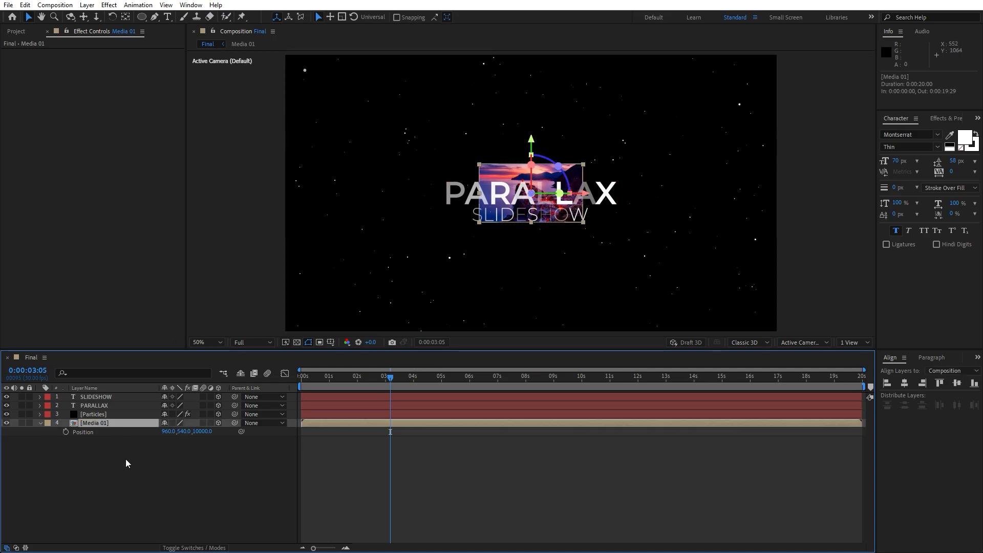
{"action": "key", "text": "s"}
{"action": "left_click", "coordinate": [179, 432]}
{"action": "type", "text": "481"}
{"action": "key", "text": "Return"}
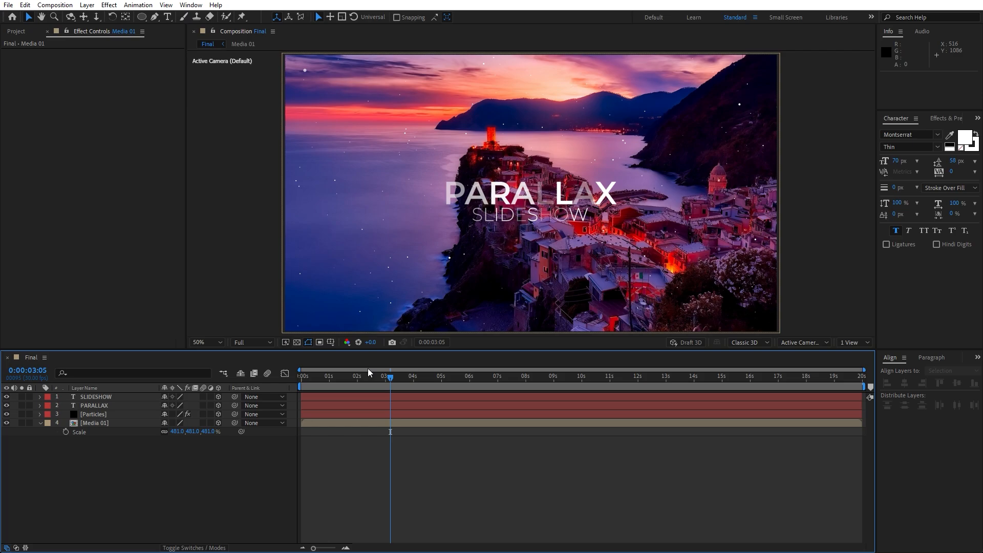
- Add a two-node 50mm camera to the Final composition
{"action": "right_click", "coordinate": [113, 481]}
{"action": "mouse_move", "coordinate": [171, 356]}
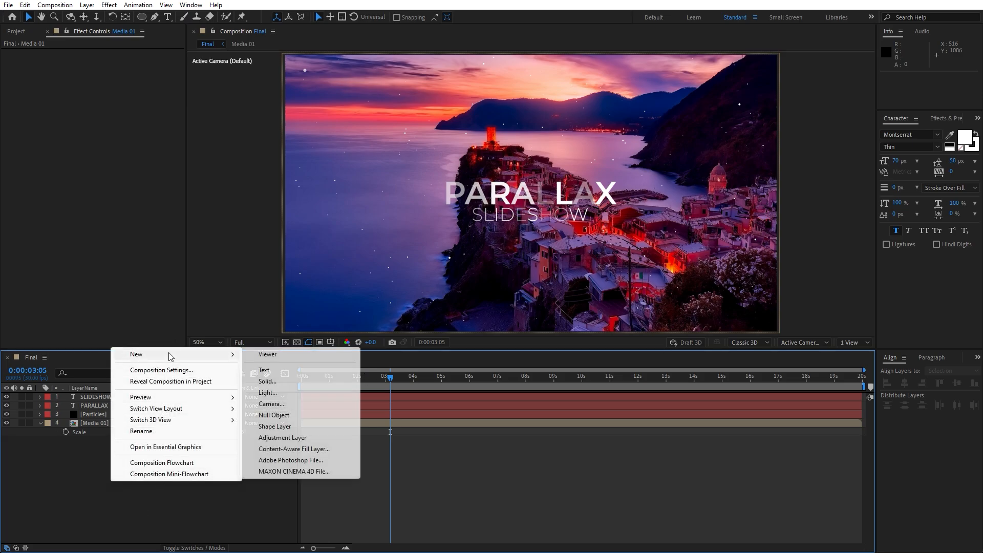
{"action": "left_click", "coordinate": [279, 404]}
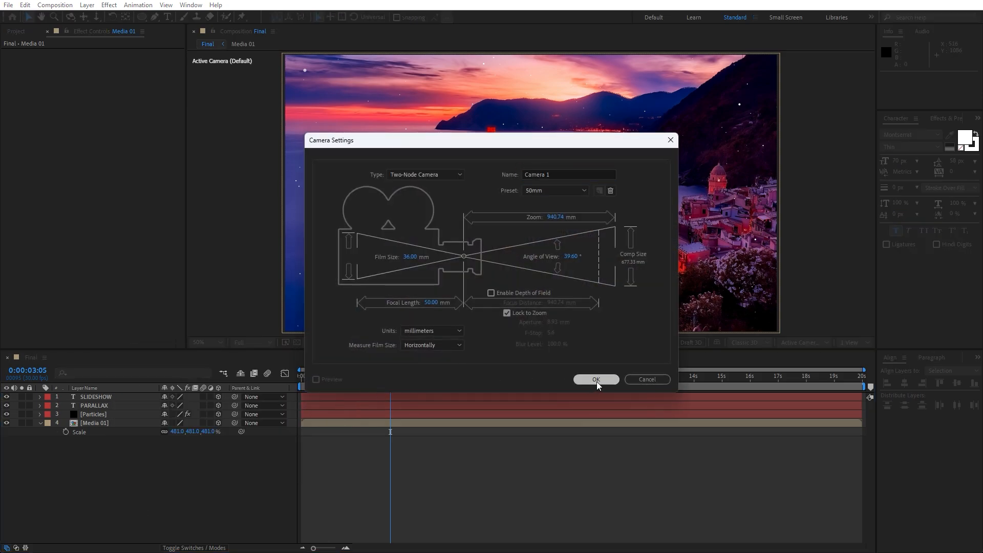
{"action": "left_click", "coordinate": [595, 381]}
- Add a null object to the composition and rename it CC
{"action": "right_click", "coordinate": [127, 481]}
{"action": "mouse_move", "coordinate": [192, 356]}
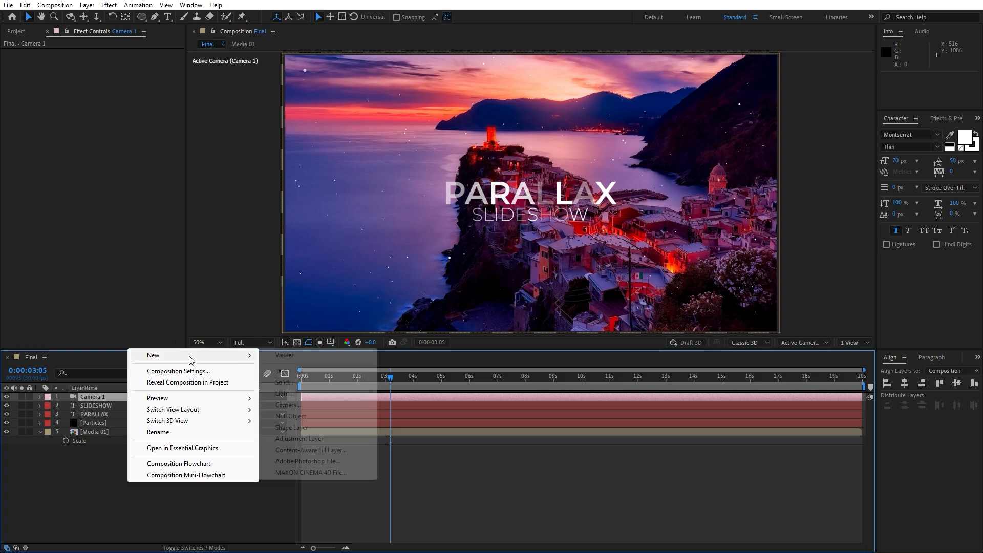
{"action": "left_click", "coordinate": [316, 417]}
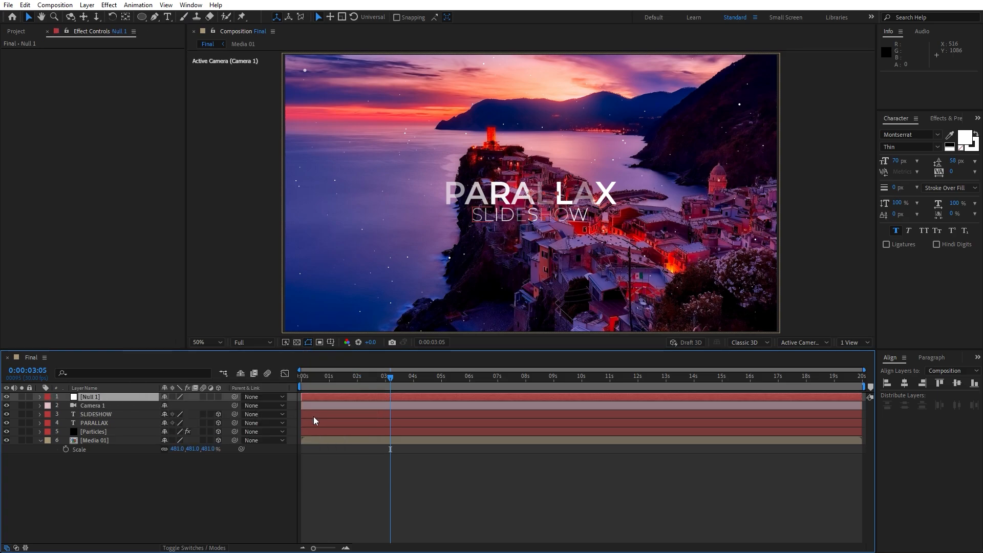
{"action": "key", "text": "Return"}
{"action": "type", "text": "CC"}
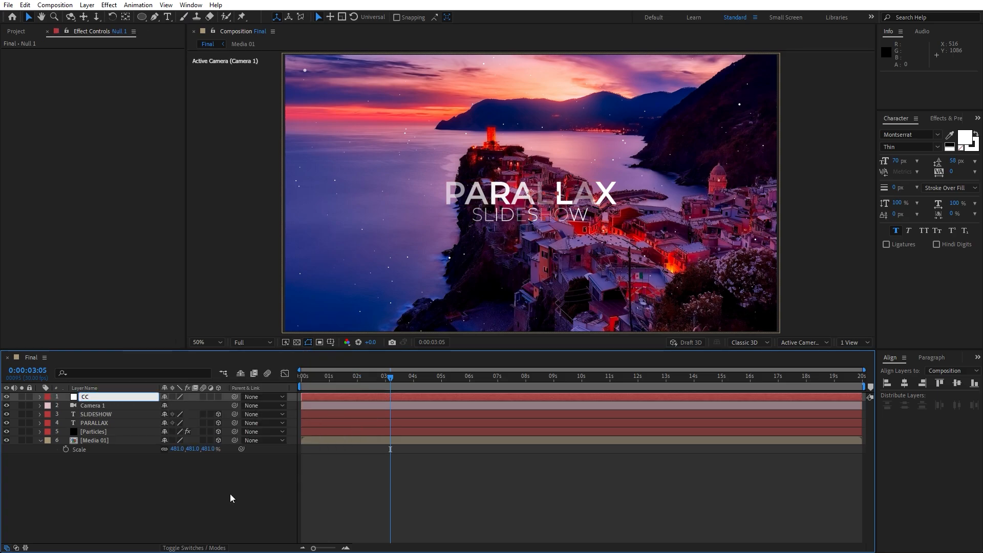
{"action": "left_click", "coordinate": [231, 498]}
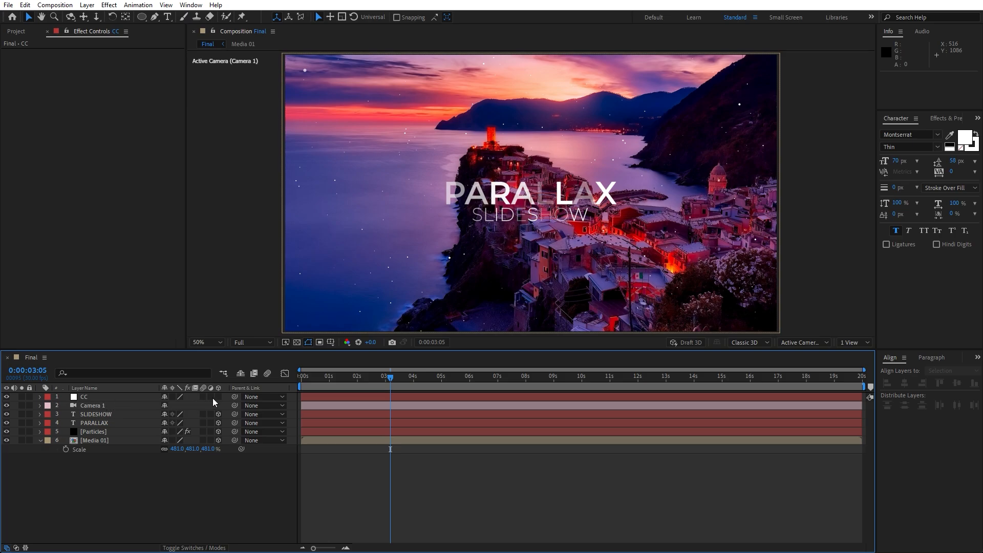
- Make the CC null a 3D layer and parent Camera 1 to it
{"action": "left_click", "coordinate": [112, 406]}
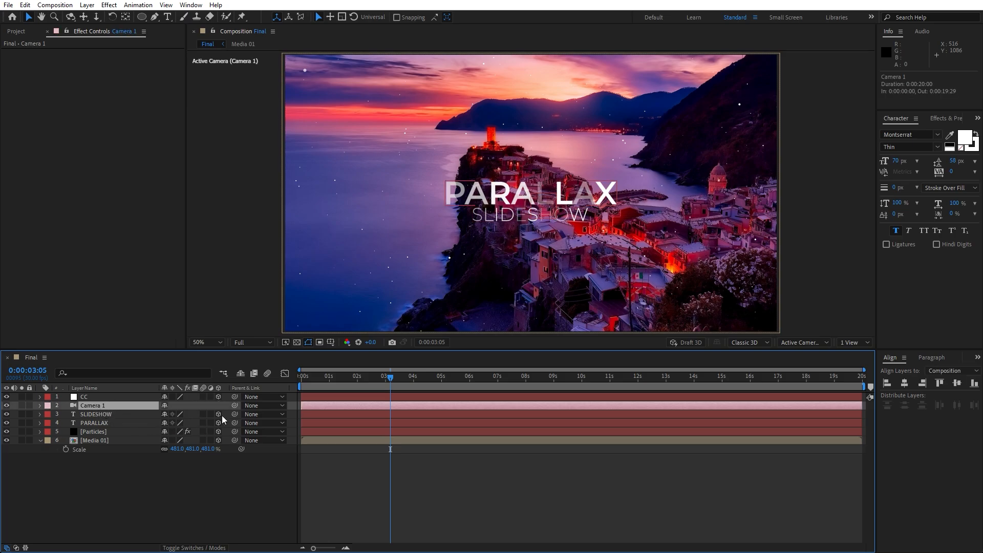
{"action": "left_click_drag", "start_coordinate": [235, 406], "coordinate": [84, 397]}
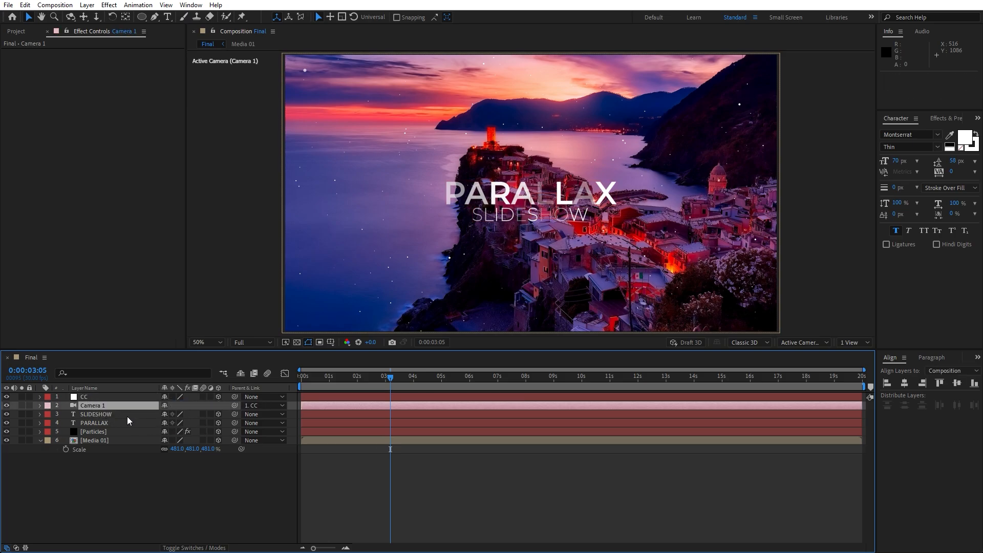
- Set a Position keyframe on the CC null at 0:00:06:01
{"action": "left_click", "coordinate": [381, 385]}
{"action": "left_click_drag", "start_coordinate": [381, 385], "coordinate": [471, 385]}
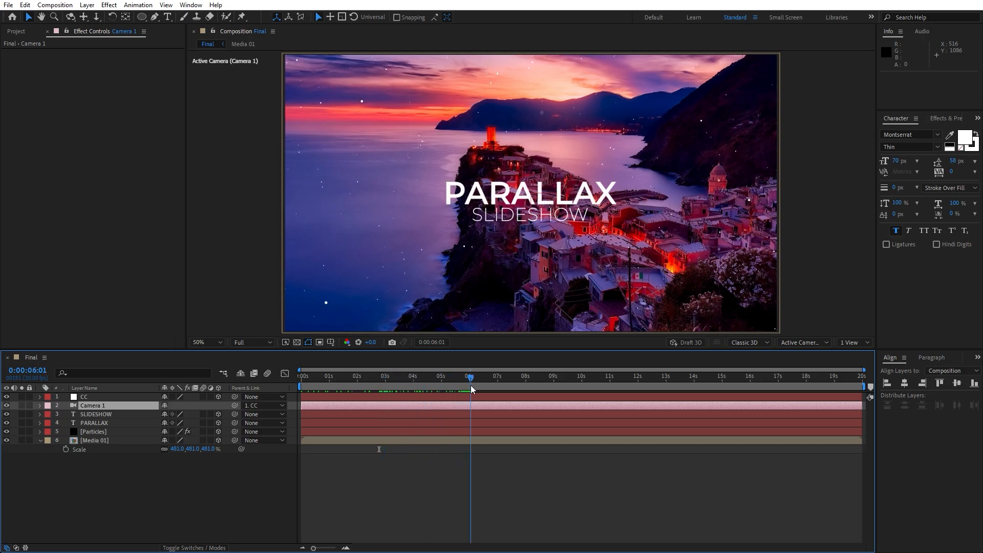
{"action": "left_click", "coordinate": [92, 398]}
{"action": "key", "text": "p"}
{"action": "left_click", "coordinate": [66, 406]}
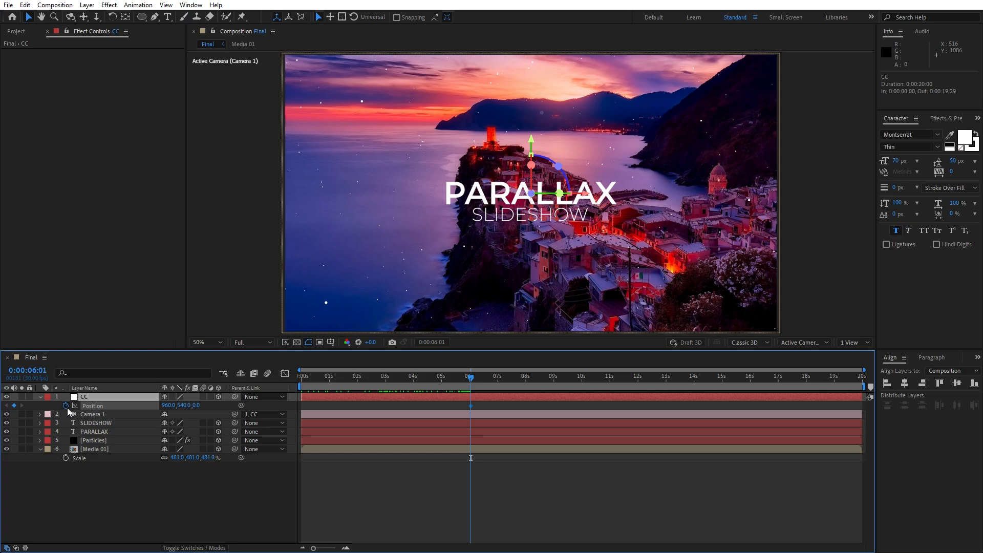
- Keyframe the CC null's Z position at 2070 at 0:00:00:00 and preview the camera move
{"action": "left_click_drag", "start_coordinate": [462, 384], "coordinate": [290, 386]}
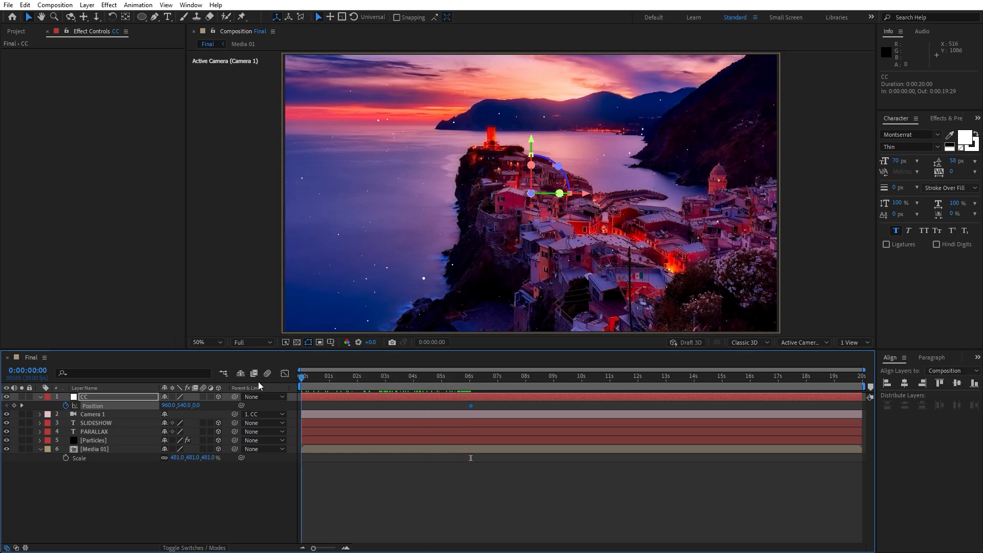
{"action": "left_click_drag", "start_coordinate": [196, 405], "coordinate": [314, 417]}
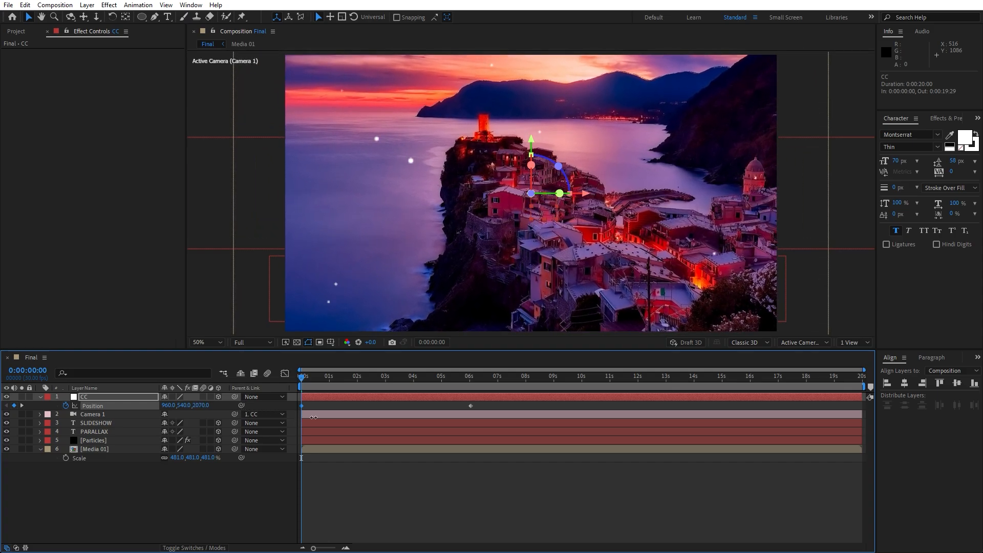
{"action": "left_click", "coordinate": [237, 478]}
{"action": "key", "text": "space"}
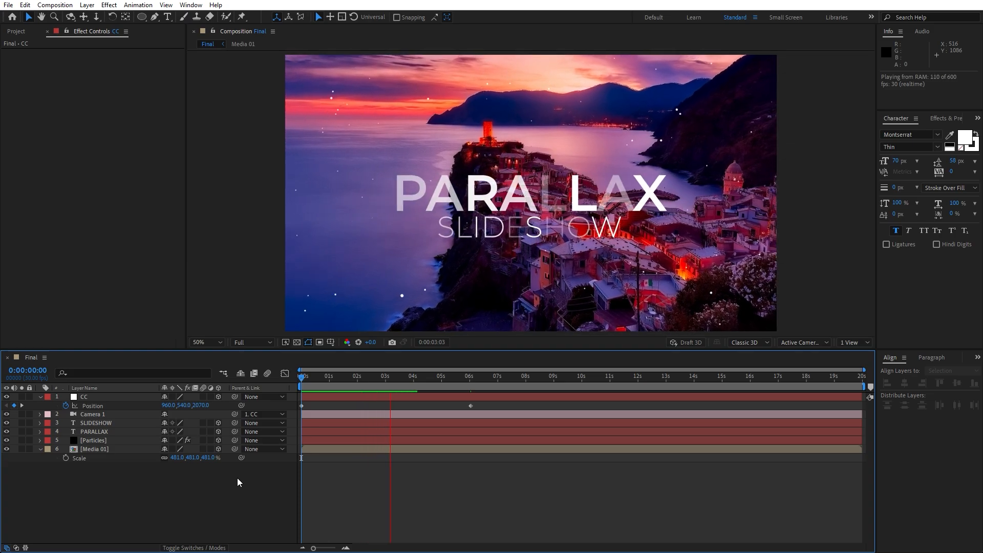
{"action": "left_click", "coordinate": [352, 380]}
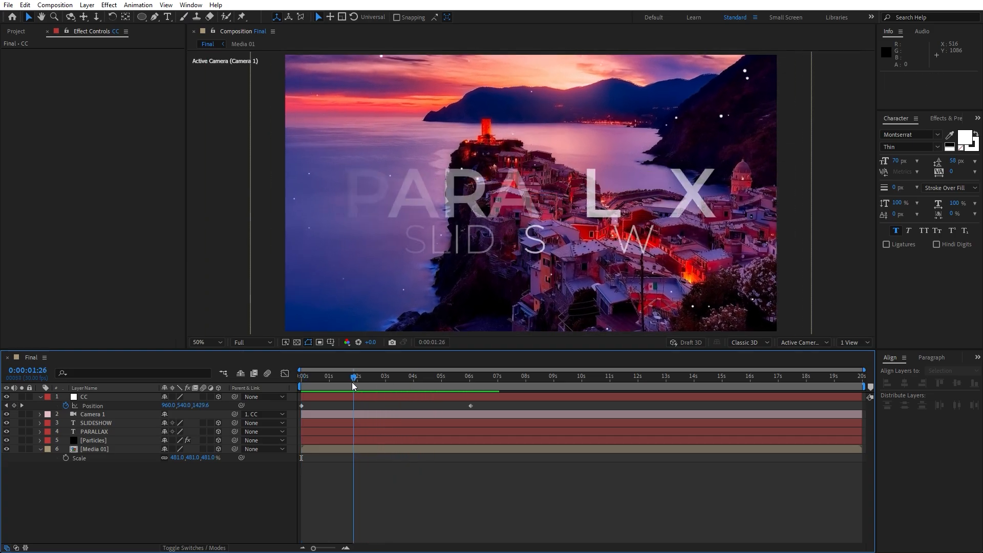
- Move the current time to 0:00:04:14 and place the PARALLAX layer above the SLIDESHOW layer
{"action": "left_click_drag", "start_coordinate": [353, 382], "coordinate": [426, 386]}
{"action": "left_click", "coordinate": [109, 424]}
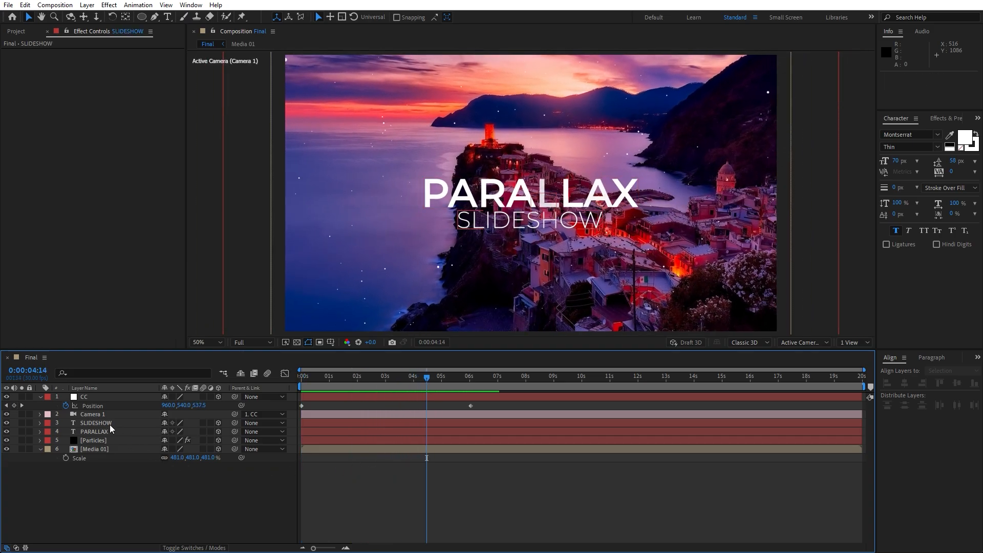
{"action": "left_click_drag", "start_coordinate": [106, 432], "coordinate": [116, 420]}
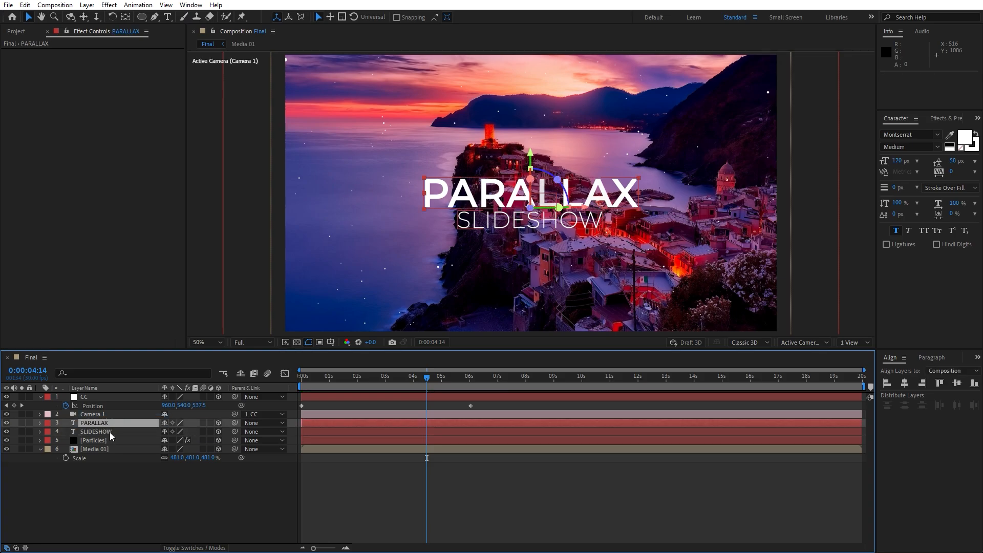
- Push both the PARALLAX and SLIDESHOW layers back to Z position 1640 and preview the title
{"action": "left_click", "coordinate": [109, 432], "text": "shift"}
{"action": "key", "text": "p"}
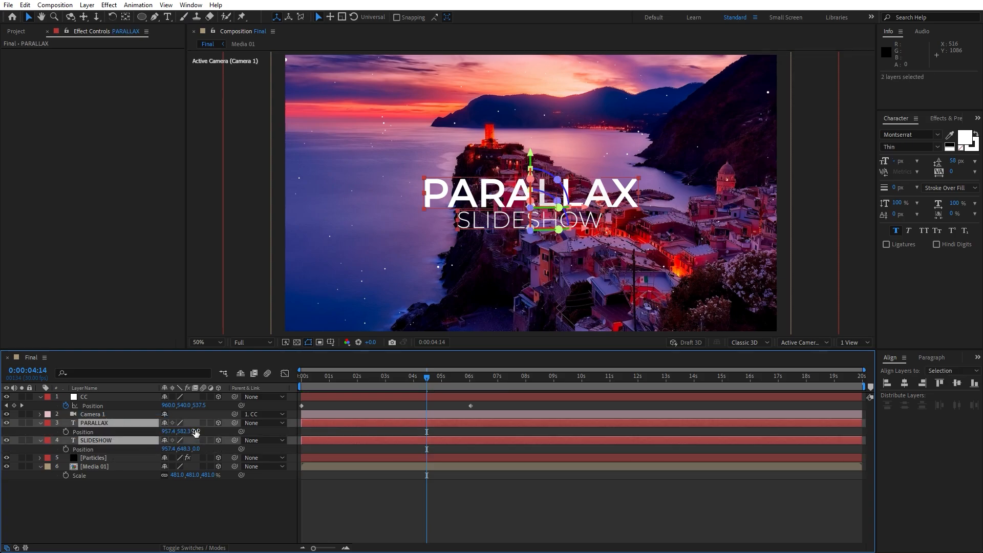
{"action": "left_click_drag", "start_coordinate": [195, 431], "coordinate": [281, 439]}
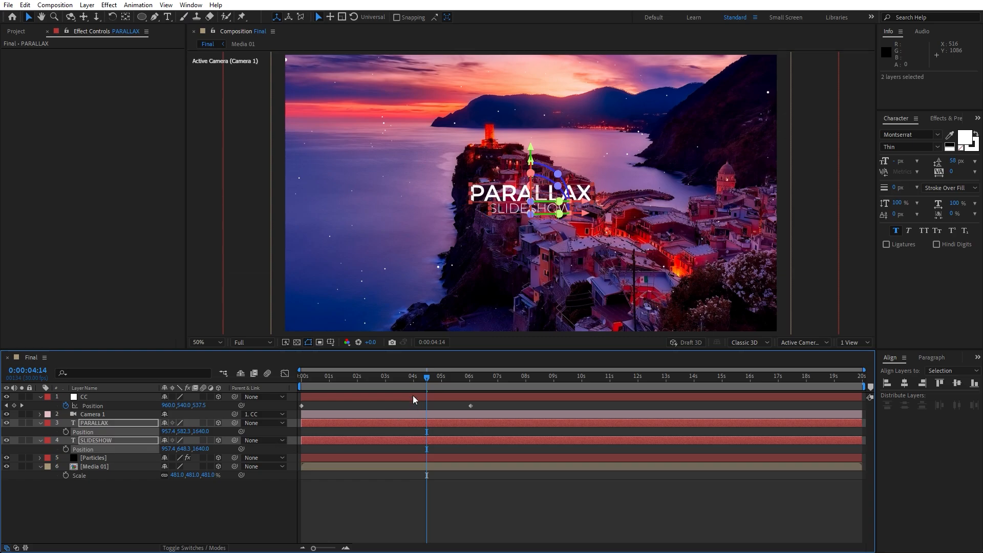
{"action": "left_click", "coordinate": [348, 384]}
{"action": "key", "text": "space"}
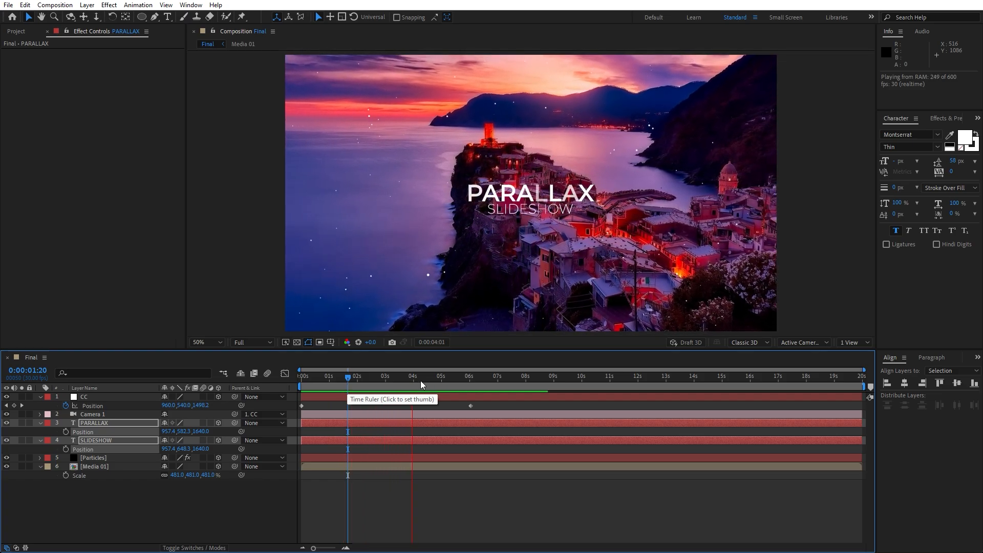
{"action": "left_click", "coordinate": [465, 382]}
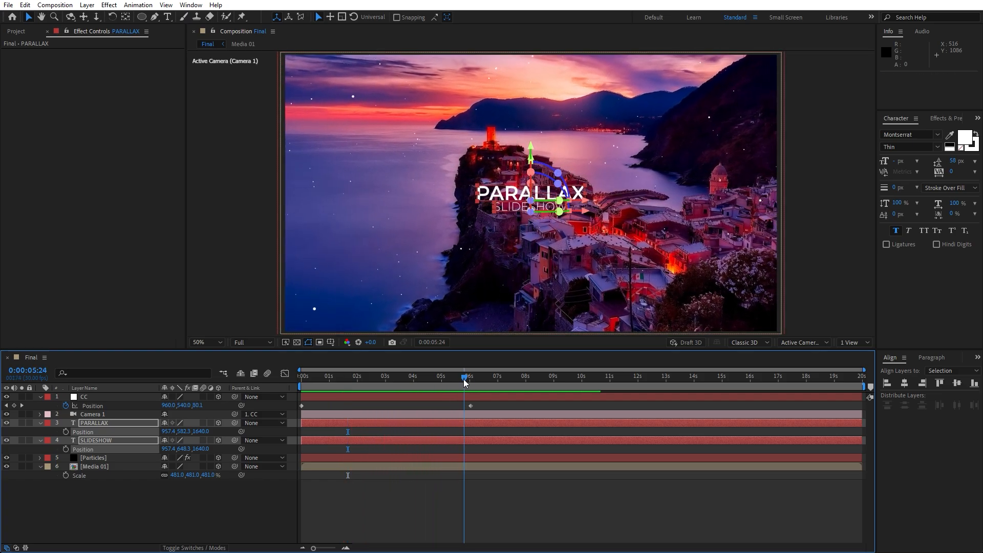
- Set the Y Rotation of both title layers to 28° and preview the angled title
{"action": "key", "text": "r"}
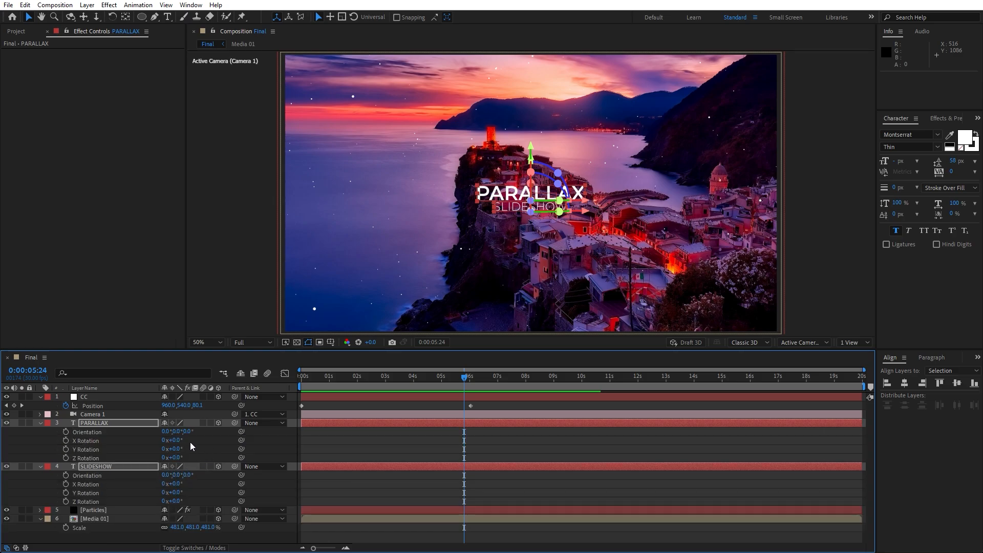
{"action": "left_click_drag", "start_coordinate": [178, 449], "coordinate": [182, 449]}
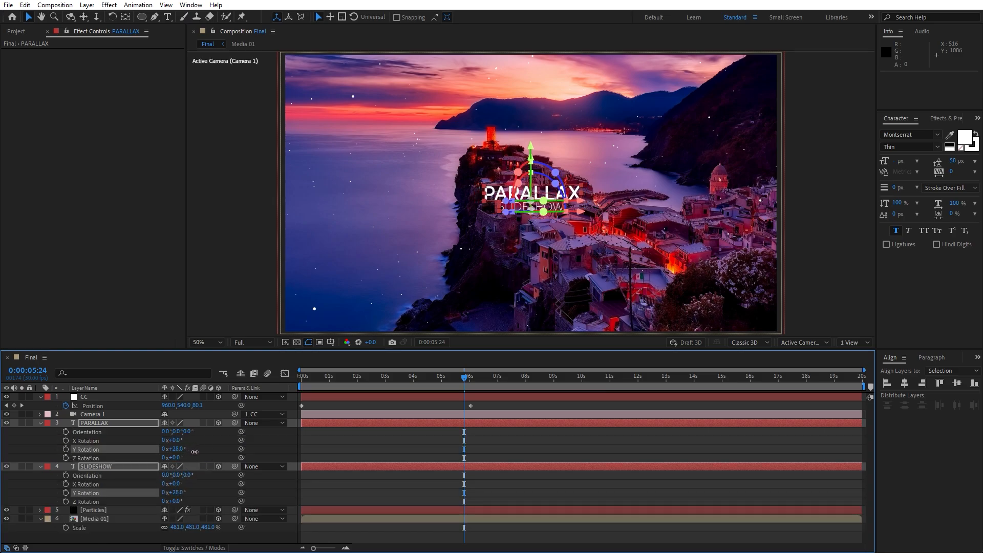
{"action": "left_click", "coordinate": [150, 536]}
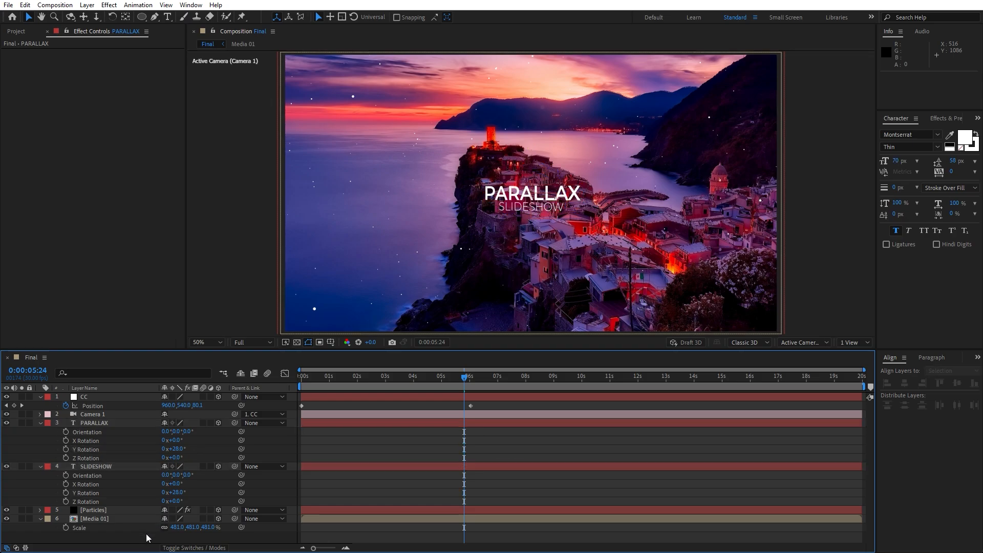
{"action": "key", "text": "space"}
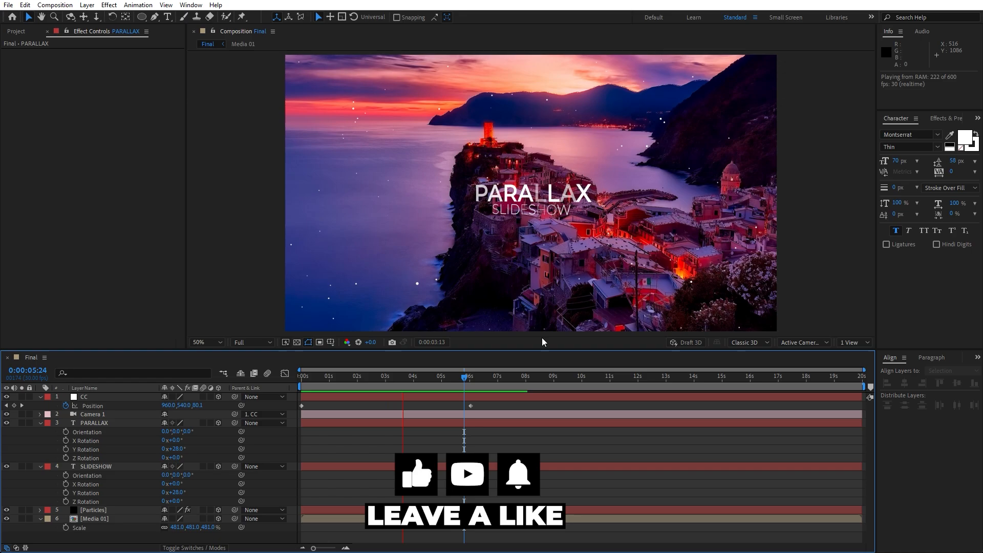
{"action": "left_click", "coordinate": [423, 380]}
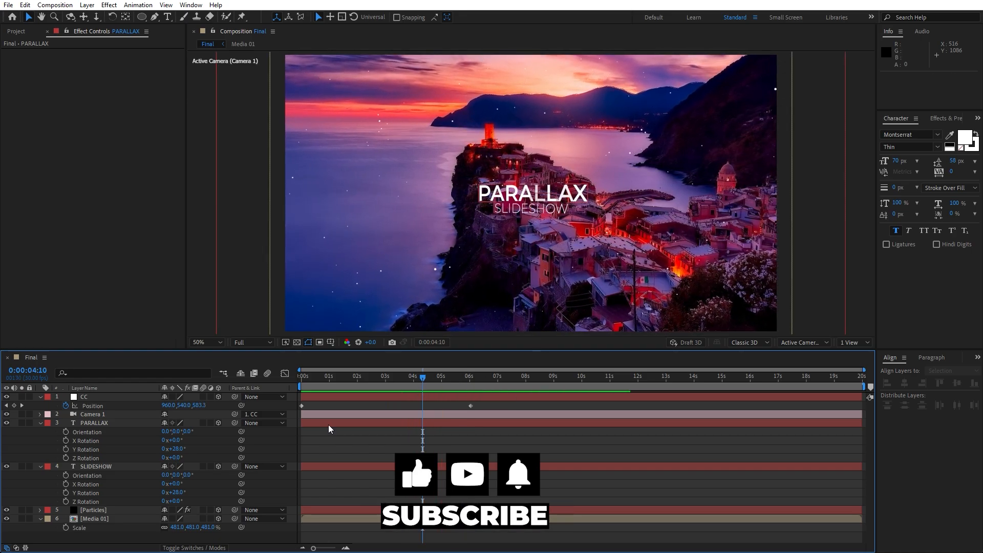
- Collapse the title and CC layer properties, add an adjustment layer and name it Blur
{"action": "left_click", "coordinate": [40, 423]}
{"action": "left_click", "coordinate": [40, 431]}
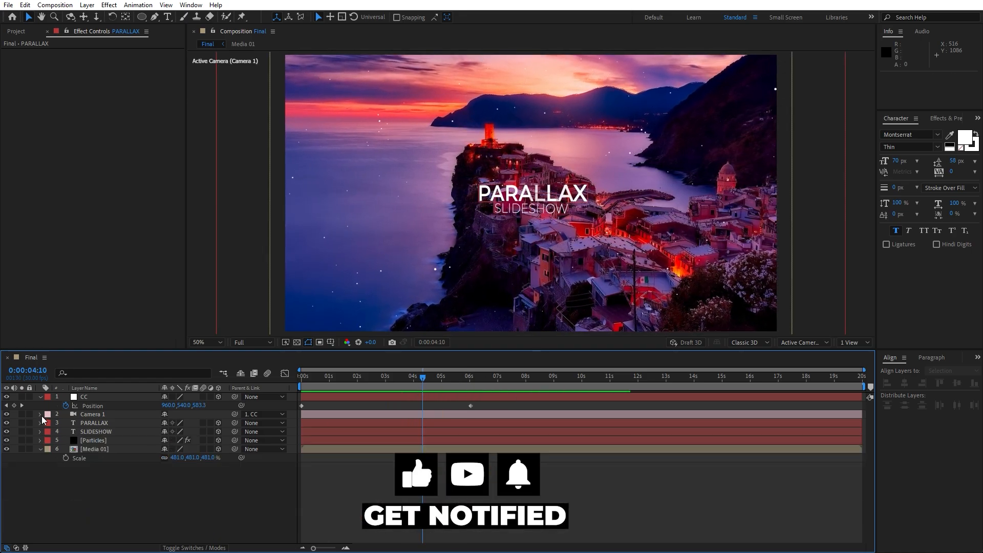
{"action": "left_click", "coordinate": [41, 397]}
{"action": "right_click", "coordinate": [140, 495]}
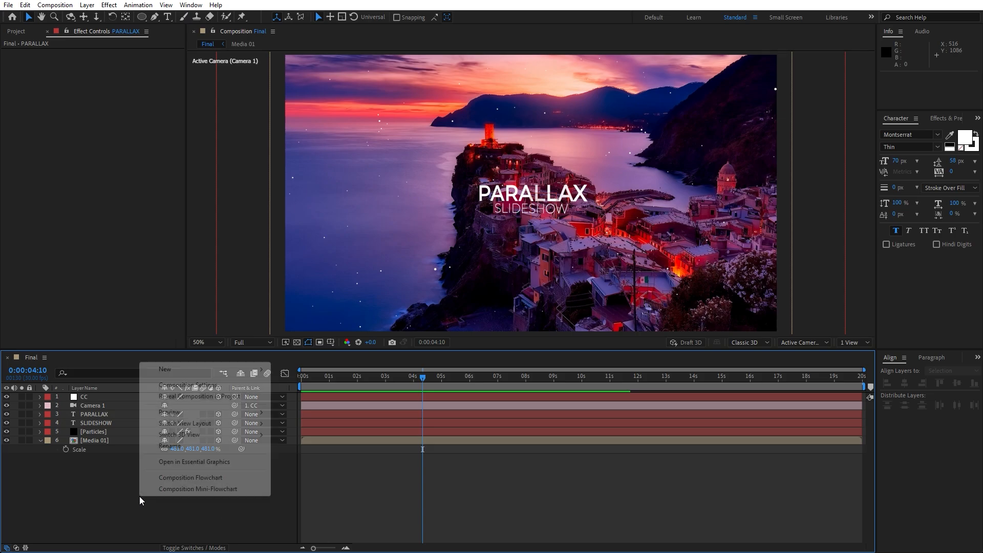
{"action": "mouse_move", "coordinate": [201, 369]}
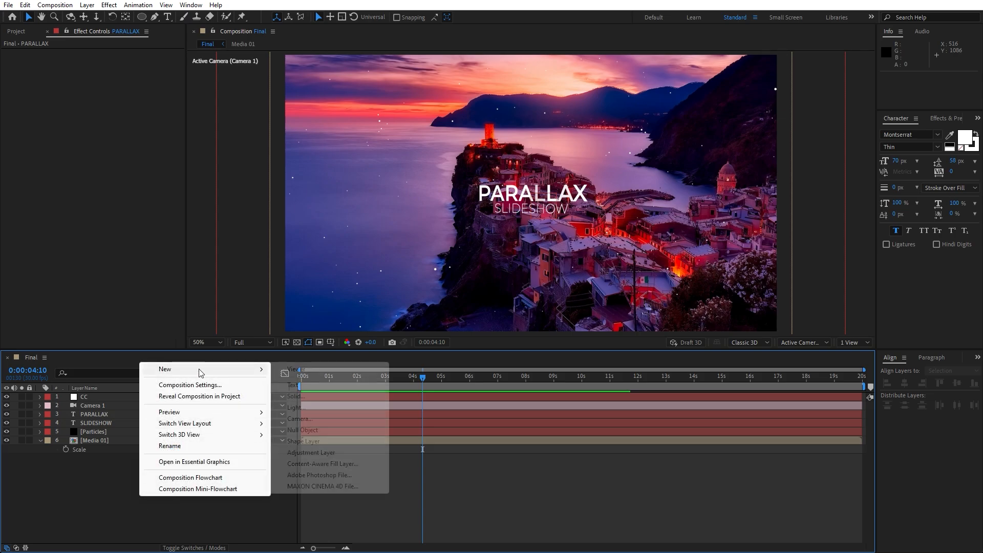
{"action": "left_click", "coordinate": [318, 452]}
{"action": "key", "text": "Return"}
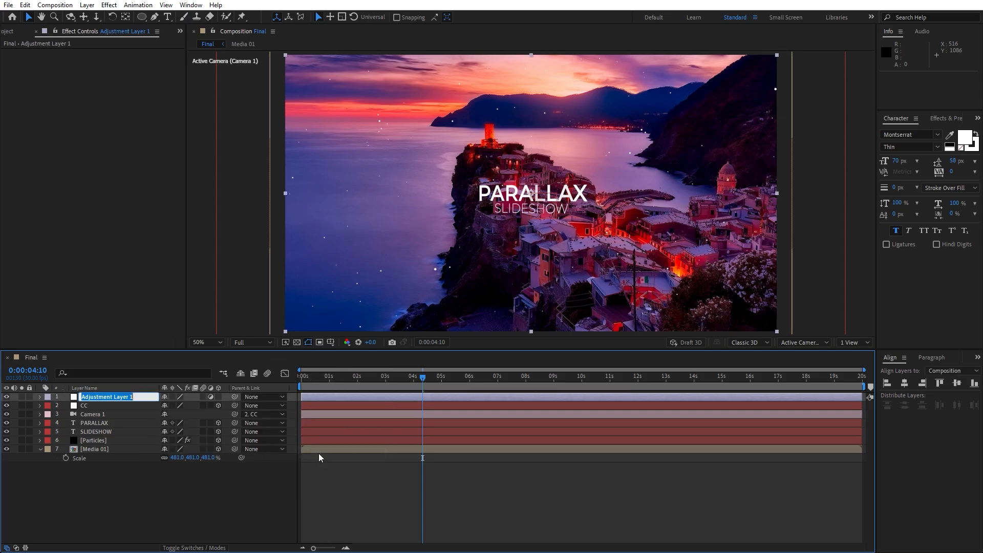
{"action": "type", "text": "Blur"}
{"action": "key", "text": "Return"}
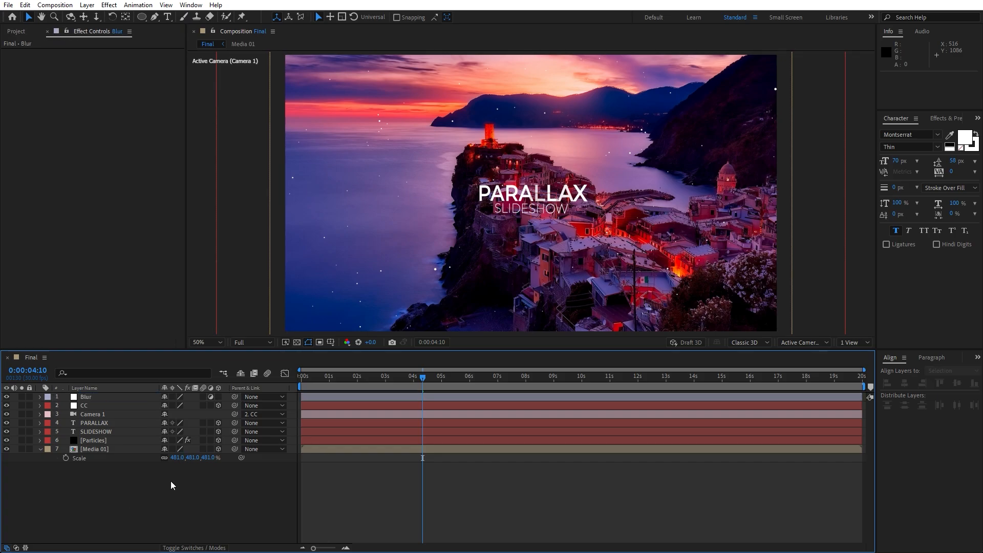
- Apply the Camera Lens Blur effect to the Blur layer with a Blur Radius of 10
{"action": "left_click", "coordinate": [941, 118]}
{"action": "left_click", "coordinate": [922, 131]}
{"action": "type", "text": "camera"}
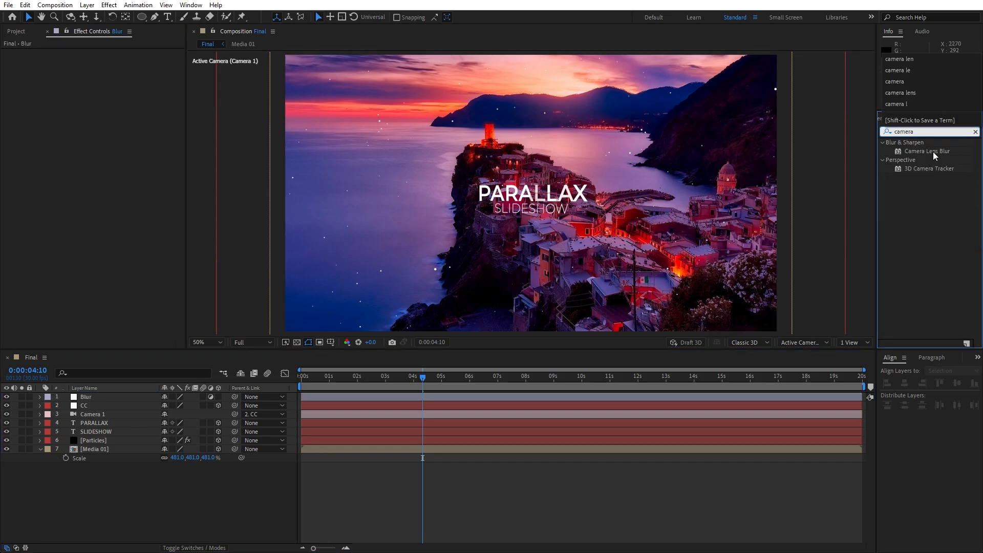
{"action": "left_click_drag", "start_coordinate": [935, 156], "coordinate": [139, 398]}
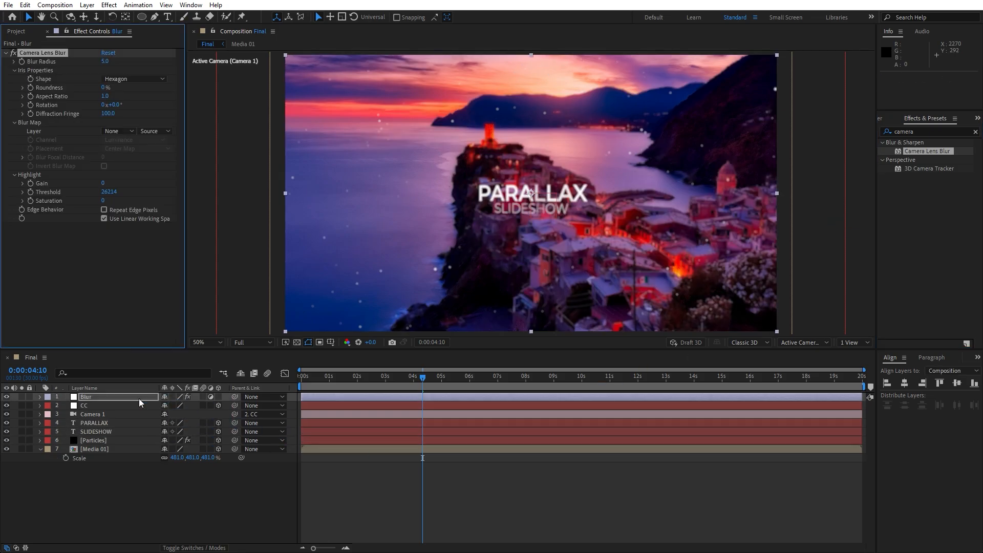
{"action": "left_click", "coordinate": [105, 61]}
{"action": "type", "text": "10"}
{"action": "key", "text": "Return"}
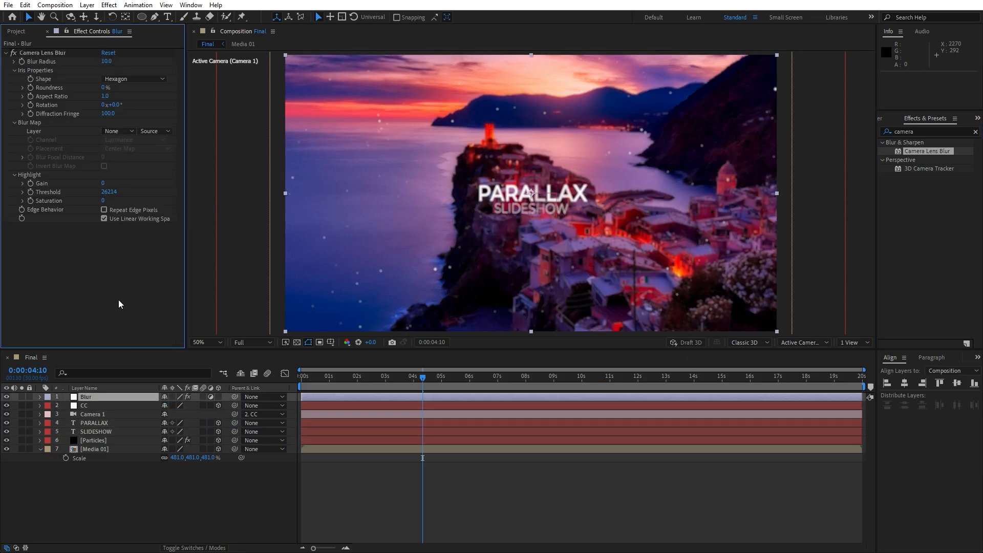
- Add an elliptical mask filling the frame to the Blur layer and invert it
{"action": "left_click", "coordinate": [86, 400]}
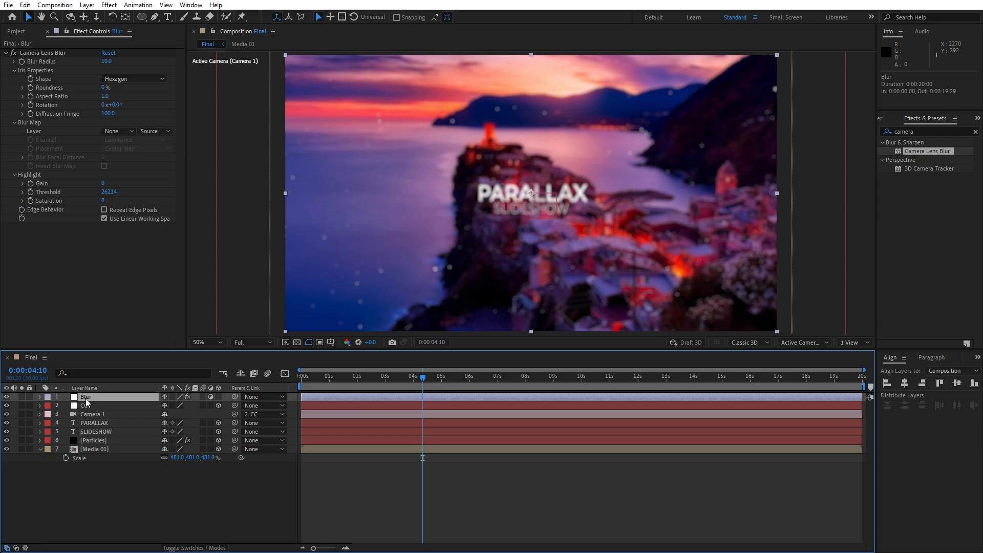
{"action": "left_click", "coordinate": [142, 17]}
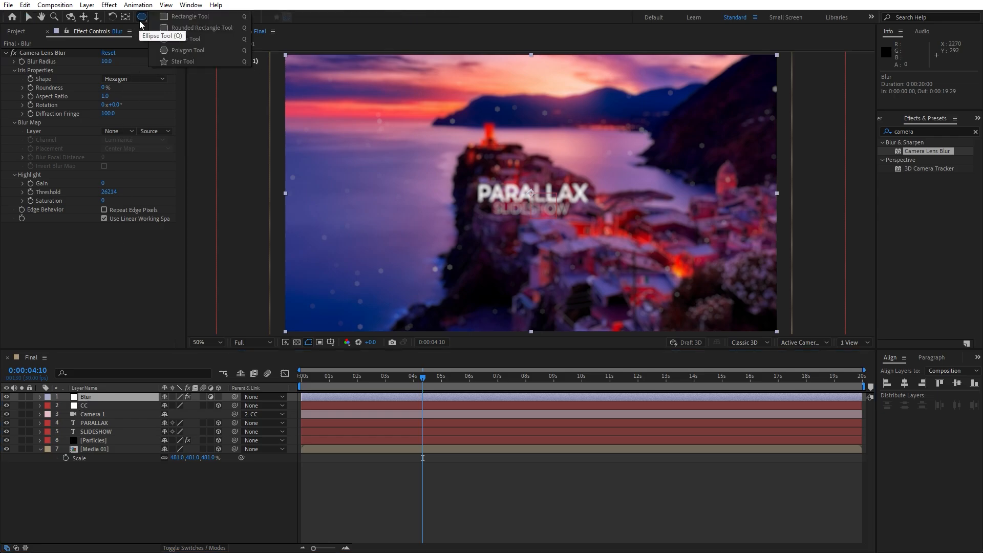
{"action": "left_click", "coordinate": [198, 41]}
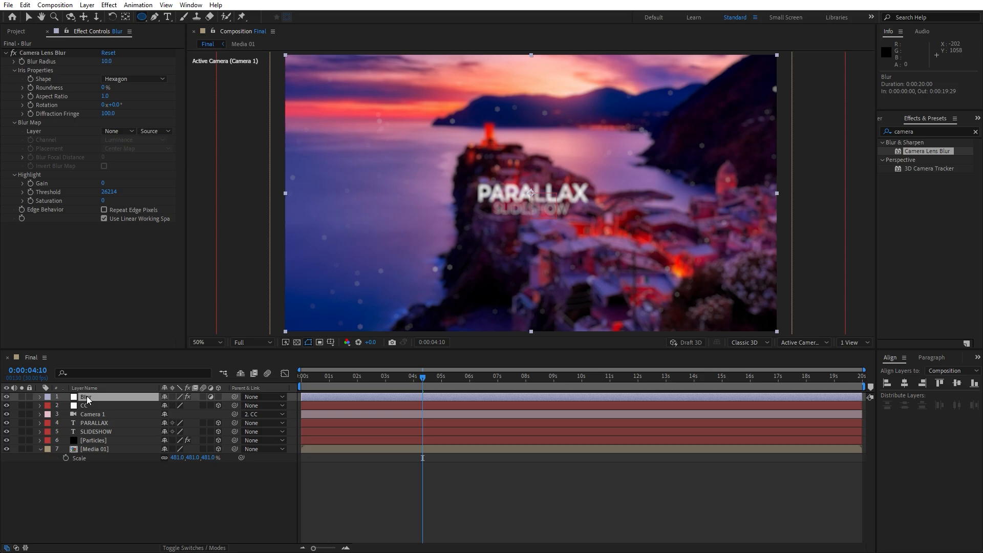
{"action": "double_click", "coordinate": [141, 16]}
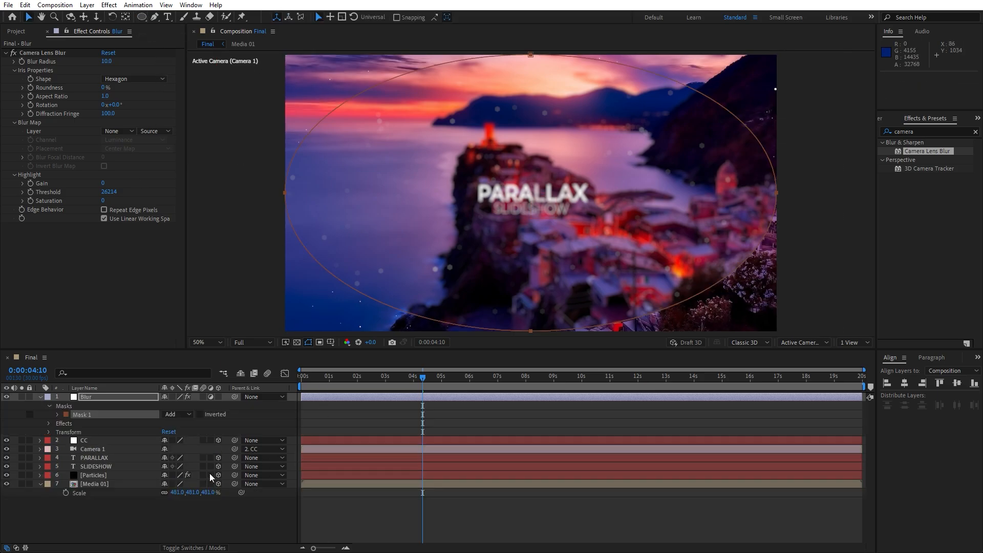
{"action": "left_click", "coordinate": [200, 415]}
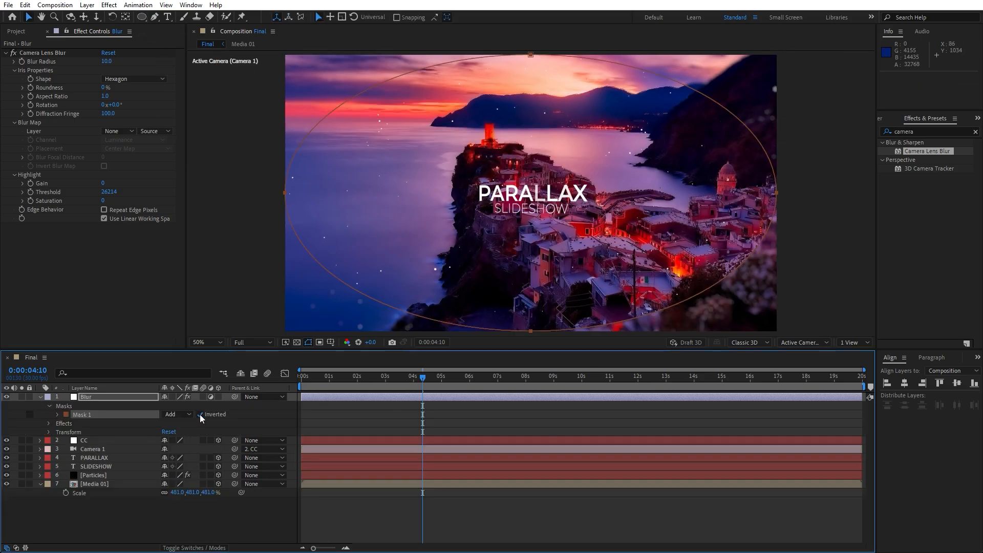
- Set the Mask Feather on the Blur layer to 175 pixels, collapse its properties and preview the edge blur
{"action": "left_click", "coordinate": [57, 414]}
{"action": "left_click", "coordinate": [174, 432]}
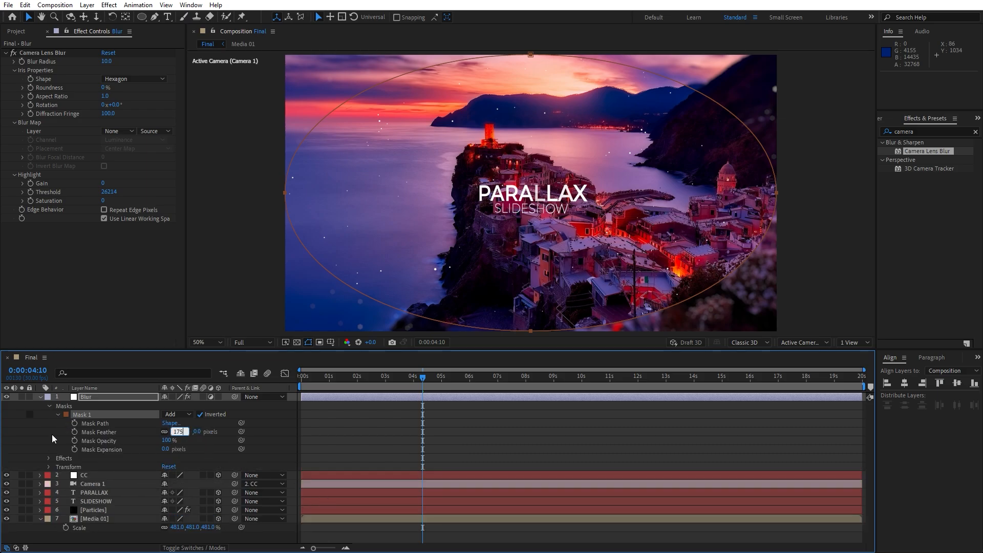
{"action": "left_click", "coordinate": [40, 397]}
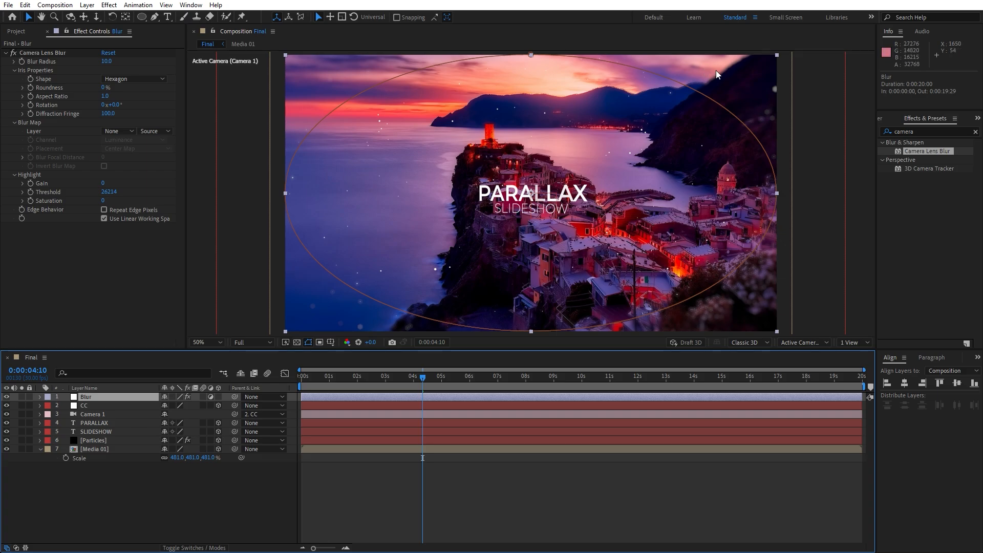
{"action": "left_click", "coordinate": [276, 476]}
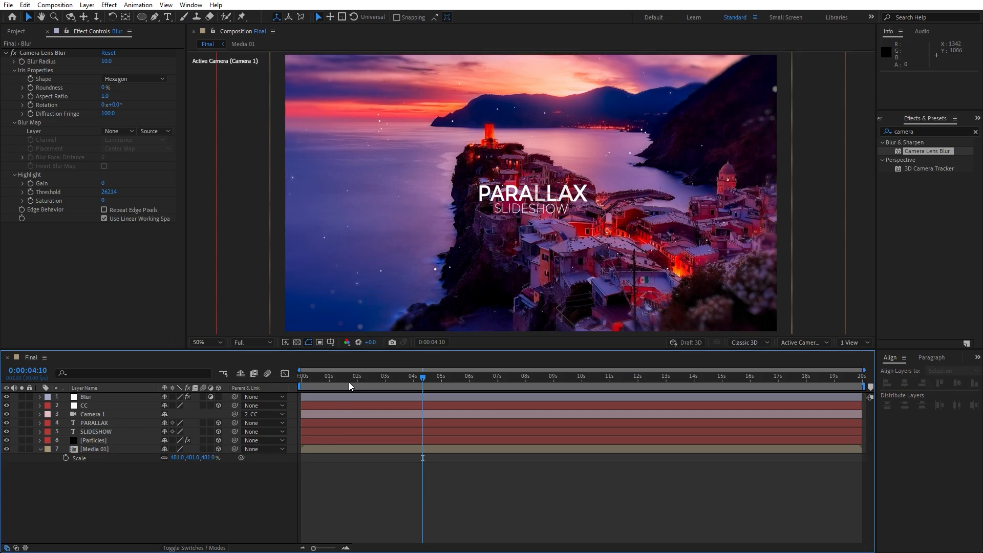
{"action": "left_click_drag", "start_coordinate": [350, 384], "coordinate": [496, 385]}
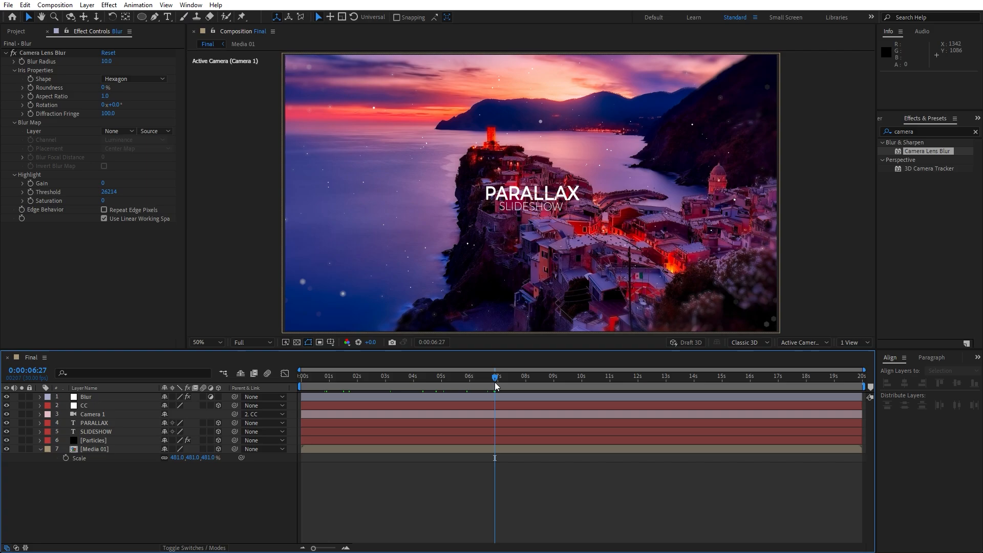
- Create a black 1920 x 1080 solid named Pattern and place it directly below the Blur layer
{"action": "right_click", "coordinate": [177, 500]}
{"action": "mouse_move", "coordinate": [237, 372]}
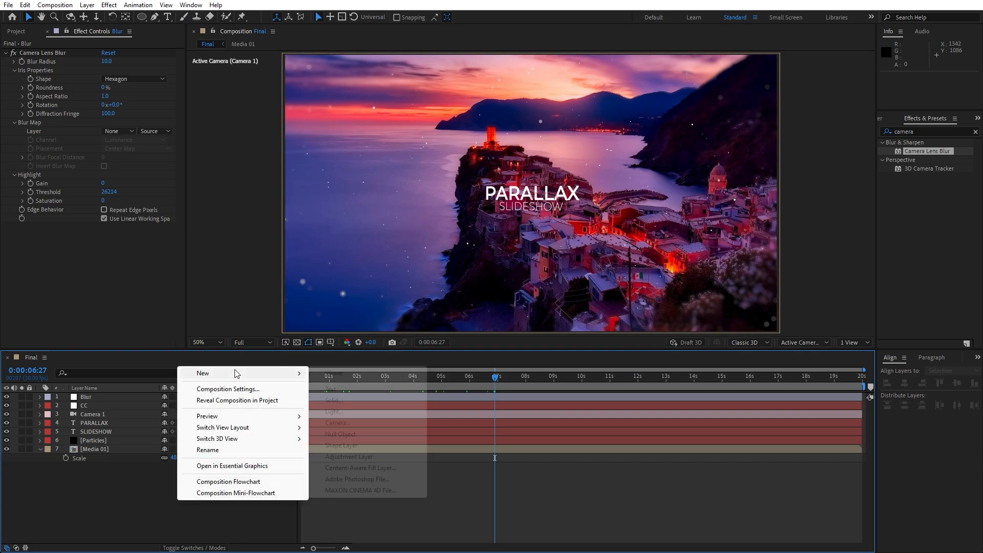
{"action": "left_click", "coordinate": [346, 400]}
{"action": "type", "text": "PA"}
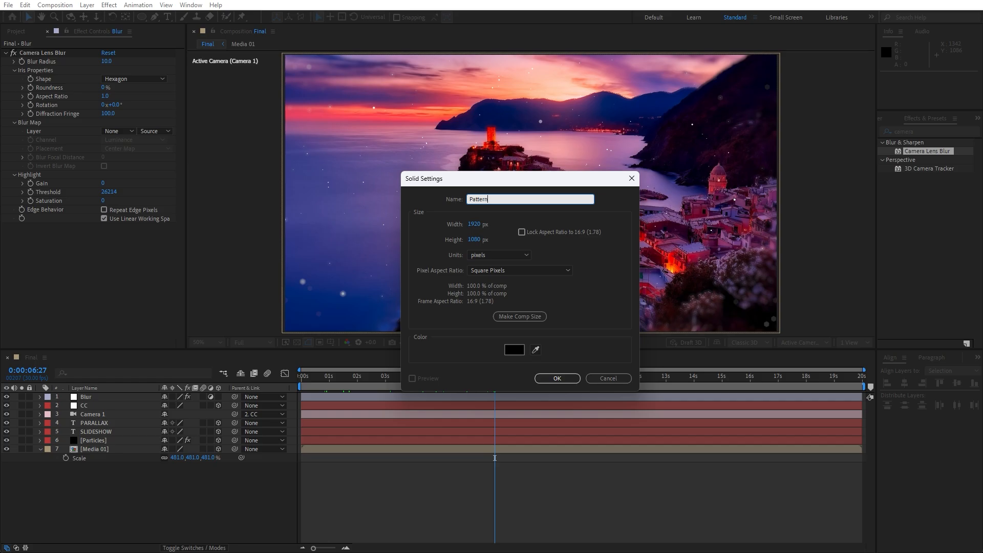
{"action": "left_click", "coordinate": [556, 379]}
{"action": "left_click_drag", "start_coordinate": [90, 398], "coordinate": [90, 407]}
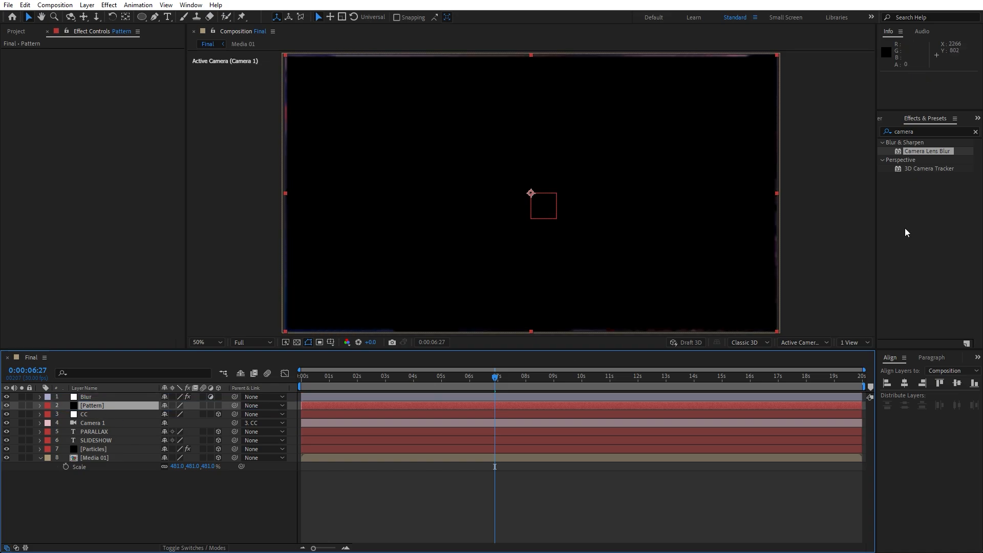
- Apply the Cell Pattern effect to the Pattern layer, with the pattern type Mixed Crystals and Invert enabled
{"action": "left_click", "coordinate": [930, 131]}
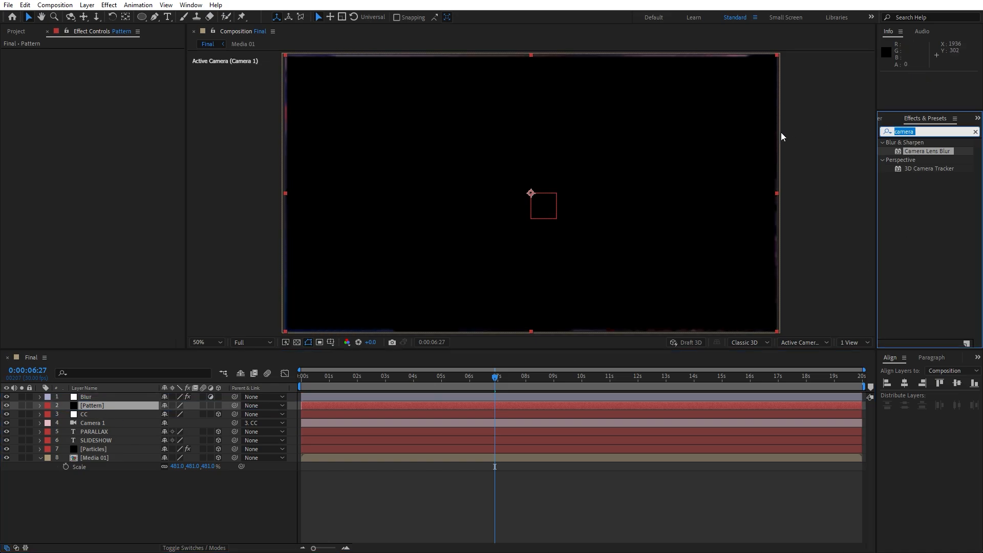
{"action": "type", "text": "cell pa"}
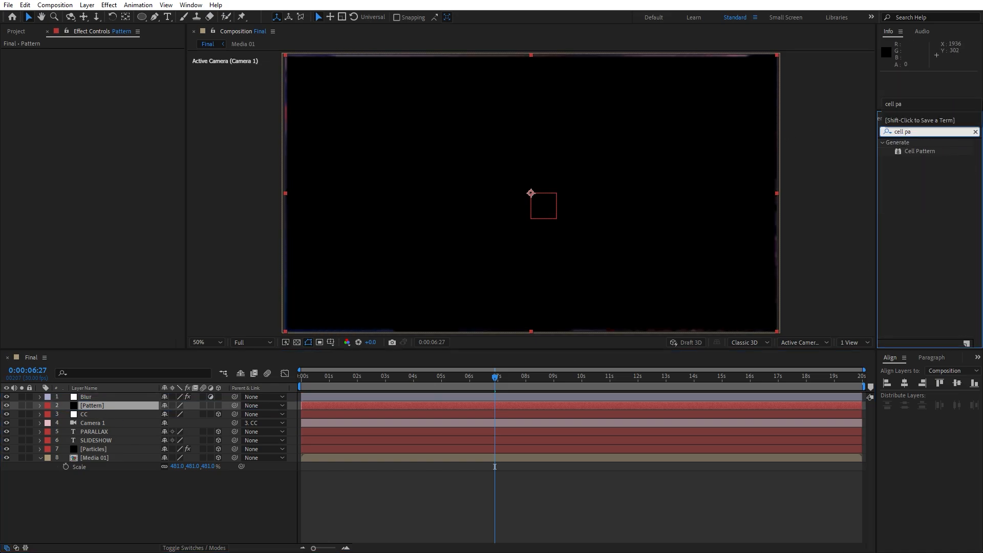
{"action": "left_click_drag", "start_coordinate": [919, 153], "coordinate": [105, 404]}
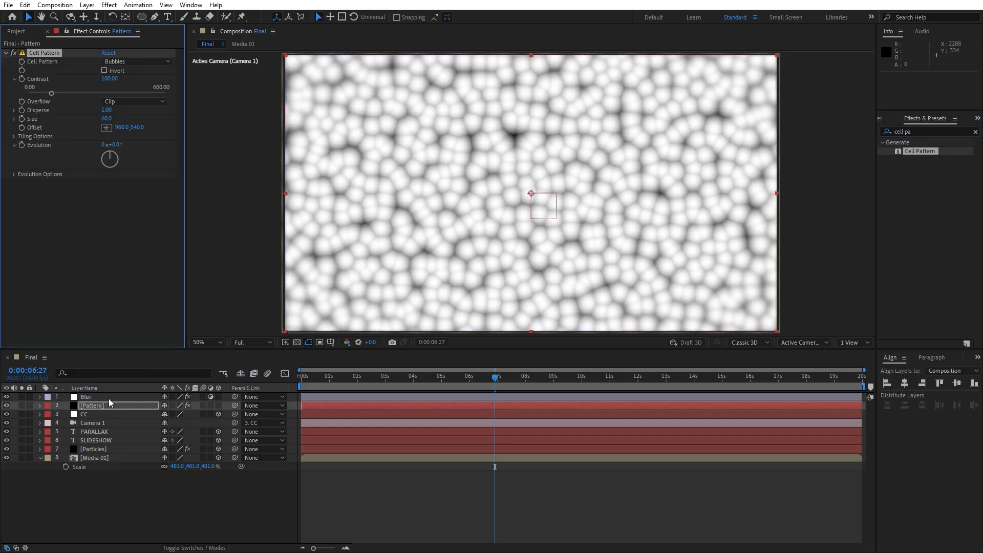
{"action": "left_click", "coordinate": [125, 63]}
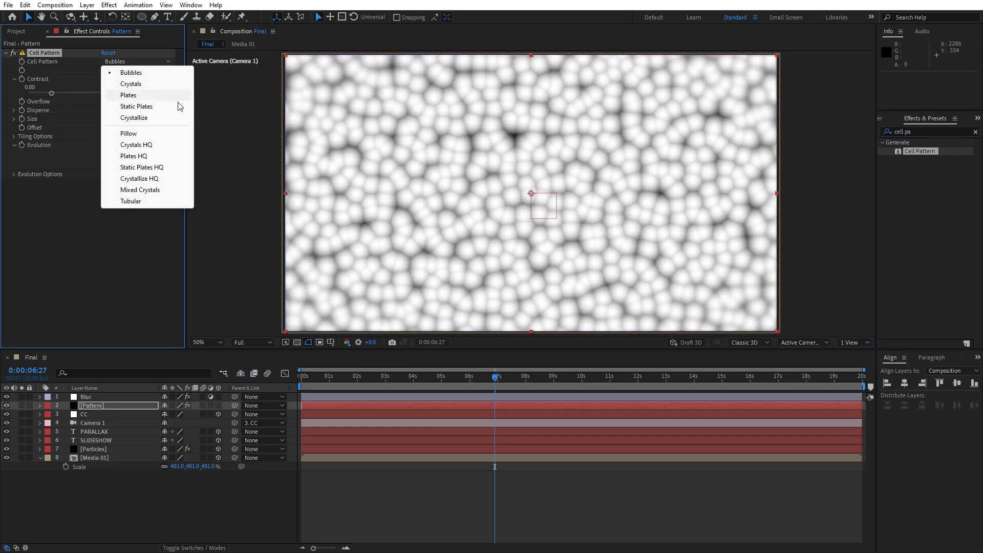
{"action": "left_click", "coordinate": [158, 194]}
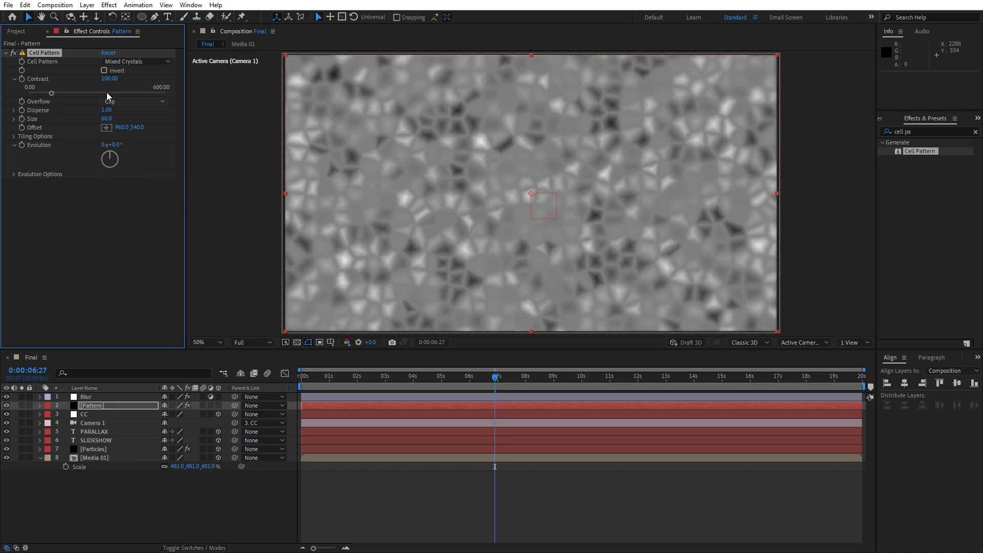
{"action": "left_click", "coordinate": [104, 71]}
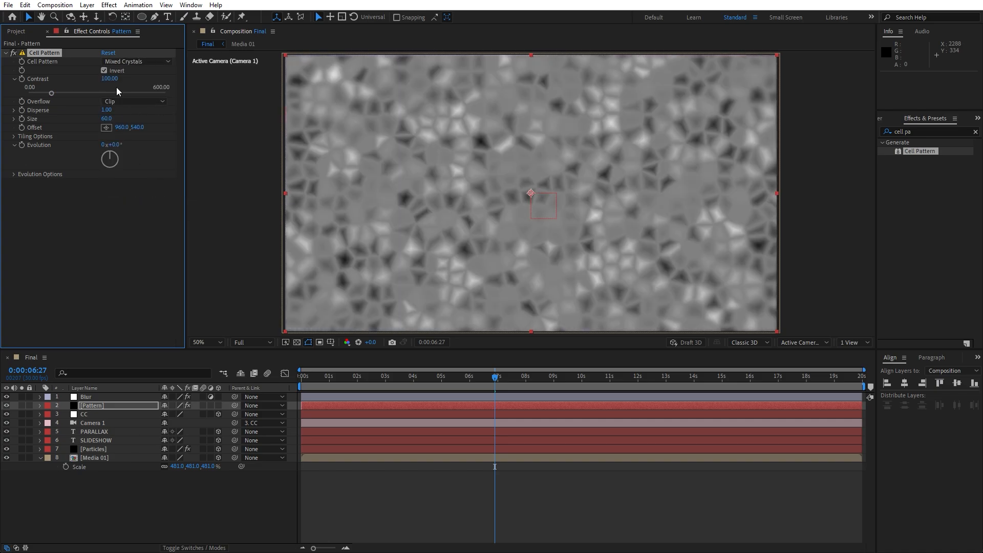
- Set the Cell Pattern's Disperse to 1.5 and its Size to 200
{"action": "left_click", "coordinate": [107, 109]}
{"action": "type", "text": "1.5"}
{"action": "key", "text": "Return"}
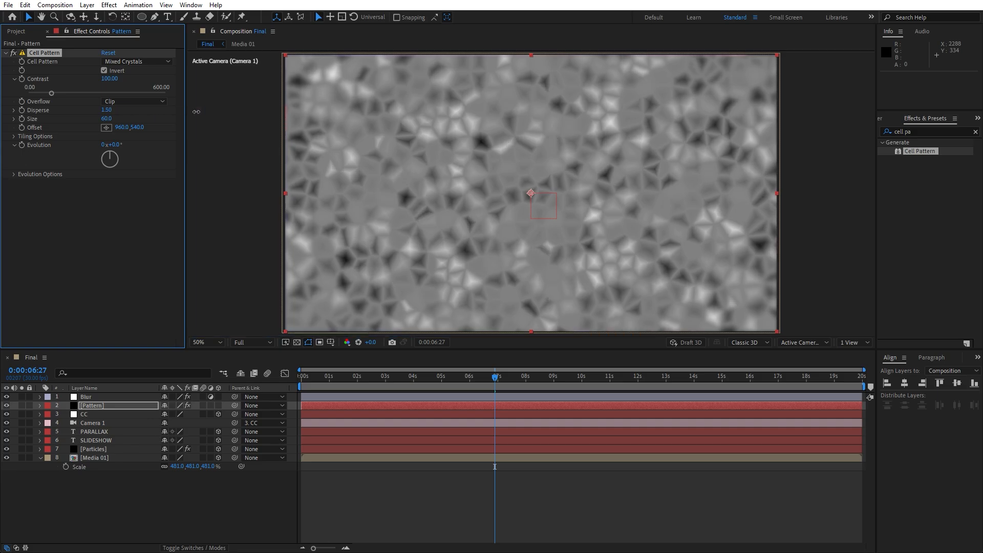
{"action": "left_click", "coordinate": [113, 119]}
{"action": "type", "text": "2"}
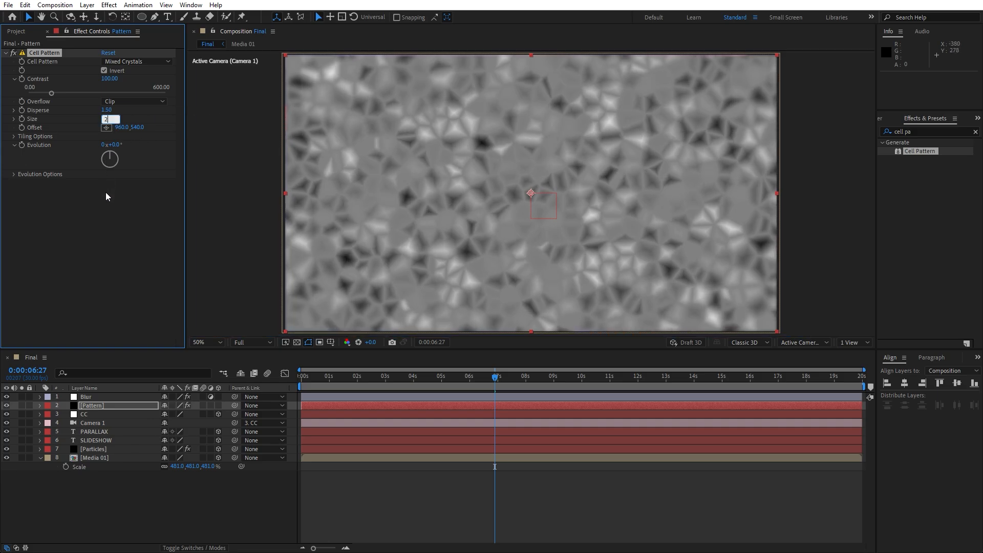
{"action": "key", "text": "Return"}
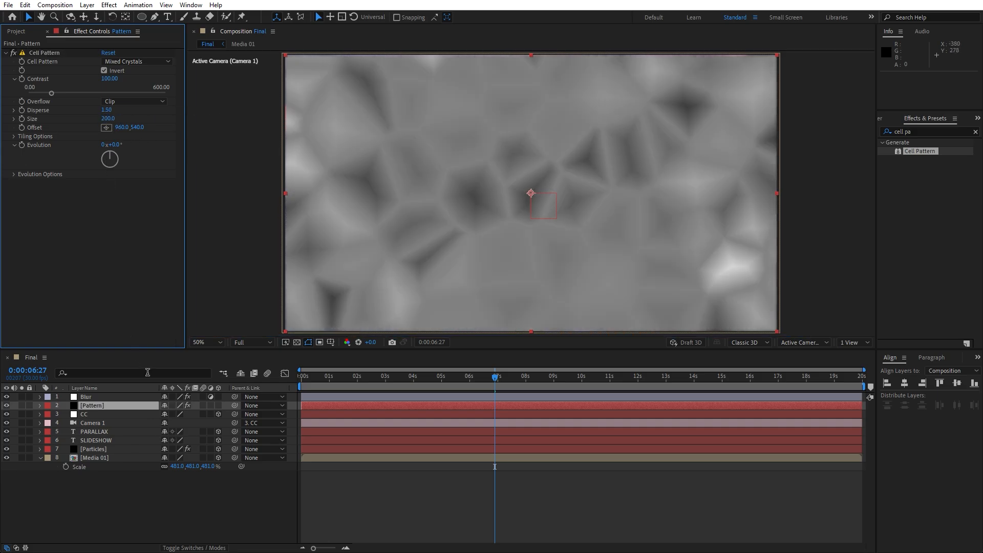
- Set the Pattern layer's opacity to 10% and its blending mode to Add, and preview the overlay
{"action": "key", "text": "t"}
{"action": "left_click", "coordinate": [169, 415]}
{"action": "type", "text": "10"}
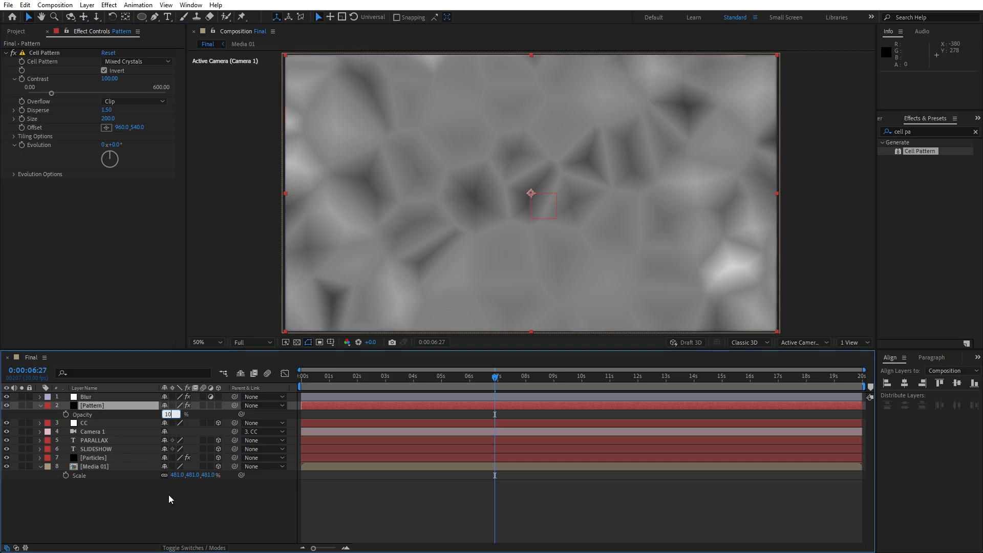
{"action": "left_click", "coordinate": [192, 530]}
{"action": "left_click", "coordinate": [201, 548]}
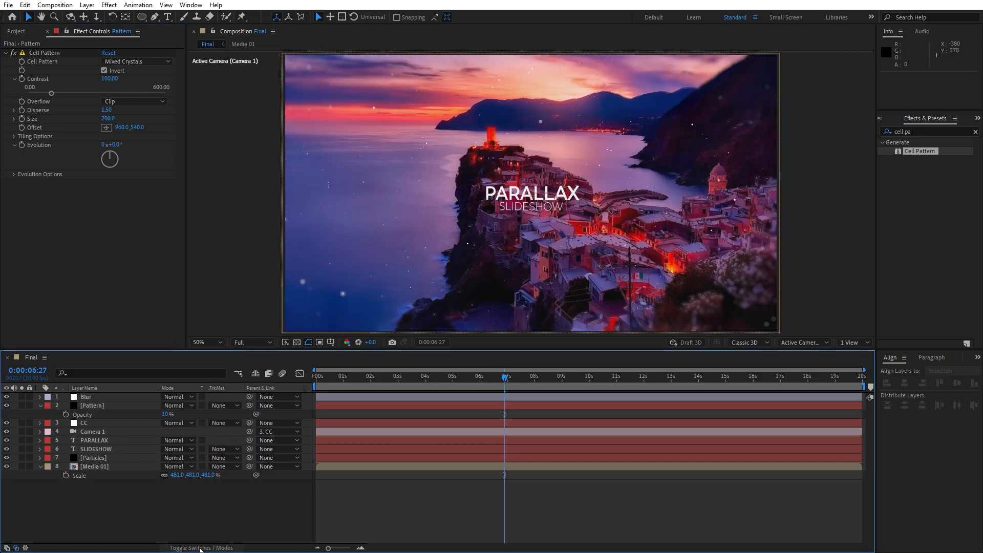
{"action": "left_click", "coordinate": [173, 405]}
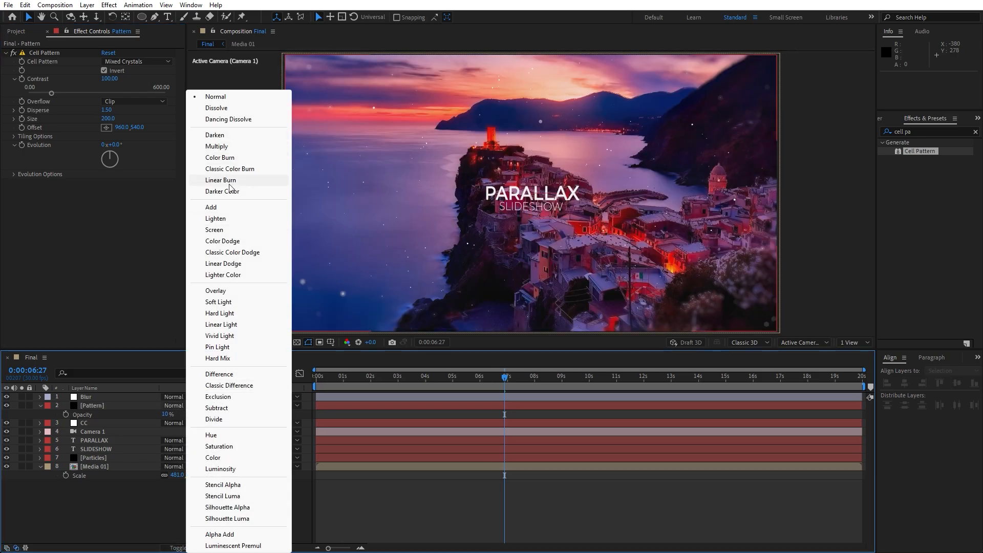
{"action": "left_click", "coordinate": [216, 208]}
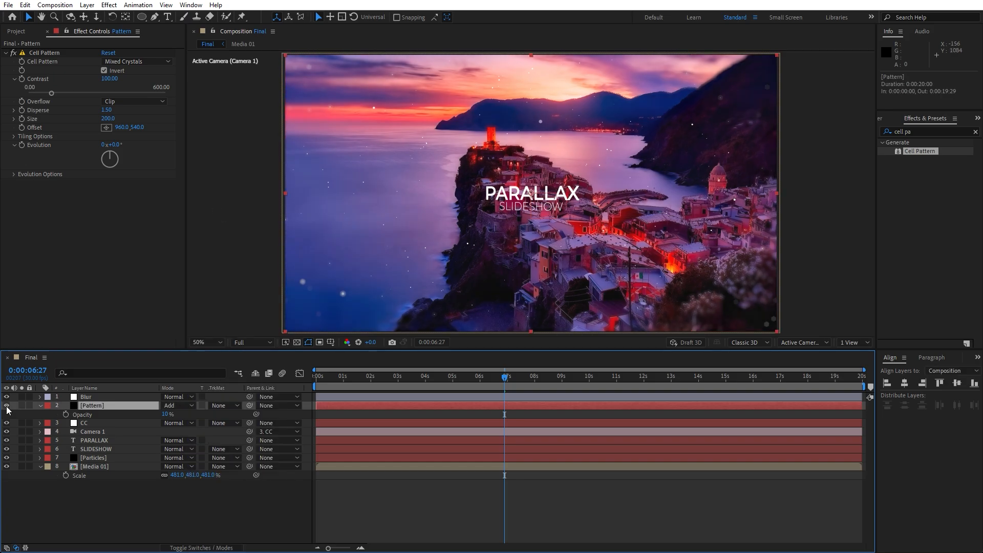
{"action": "left_click_drag", "start_coordinate": [451, 376], "coordinate": [507, 379]}
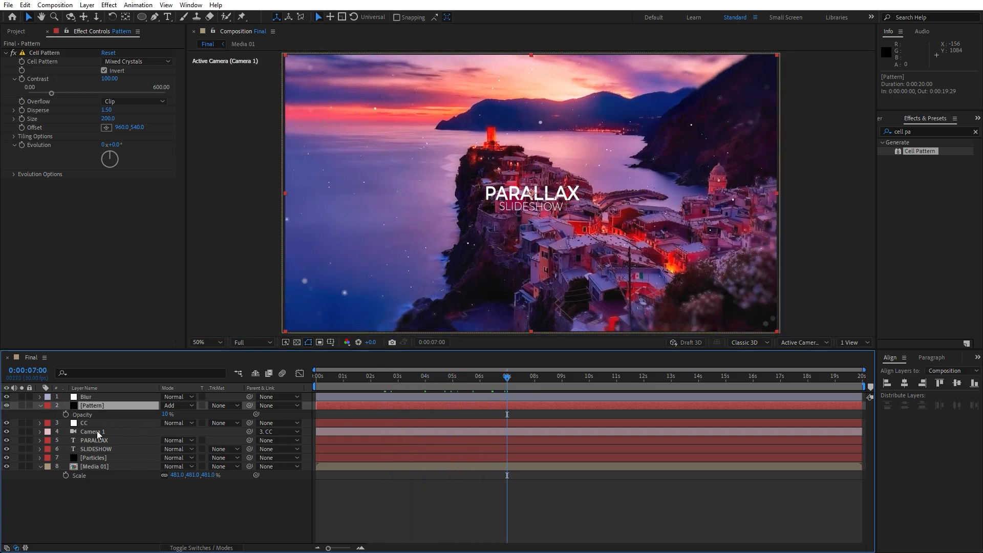
- Duplicate the Pattern layer and set the copy's cell pattern type to Plates
{"action": "key", "text": "ctrl+d"}
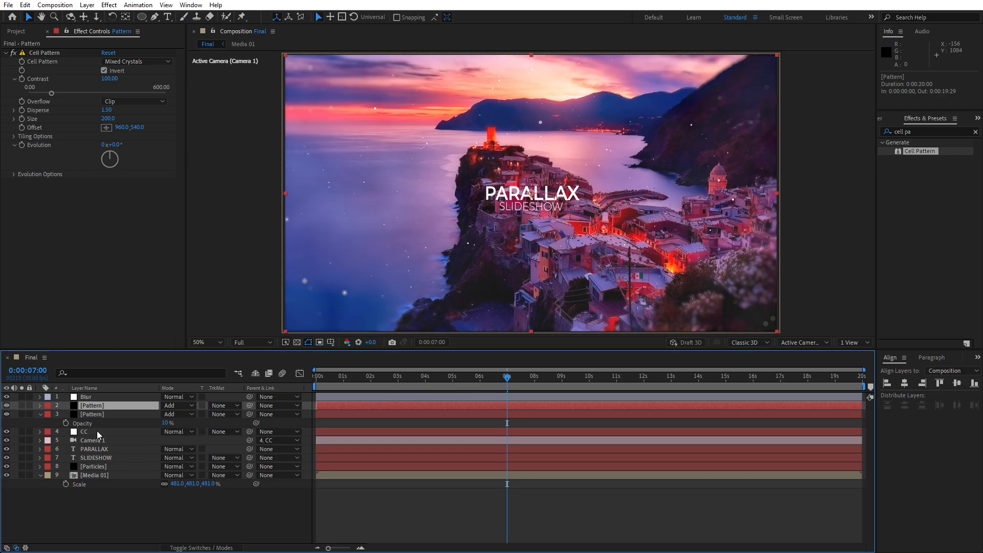
{"action": "left_click", "coordinate": [133, 61]}
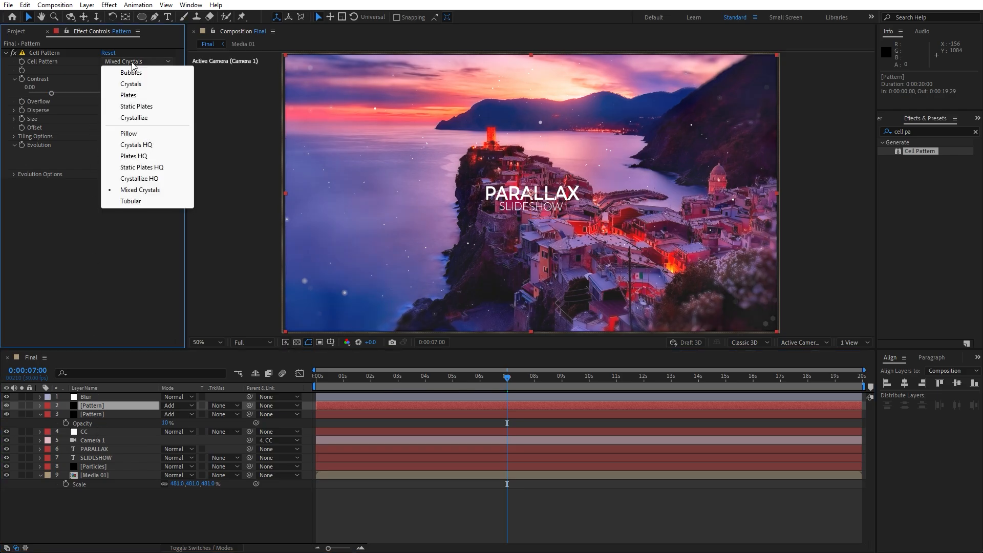
{"action": "left_click", "coordinate": [128, 95]}
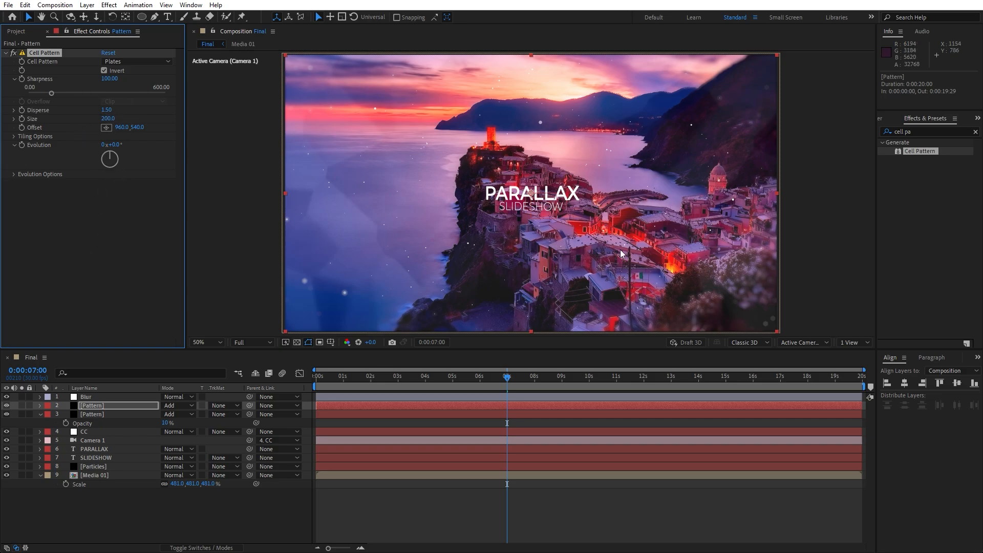
- Apply the Find Edges effect to the upper Pattern layer and enable its Invert option
{"action": "left_click", "coordinate": [938, 130]}
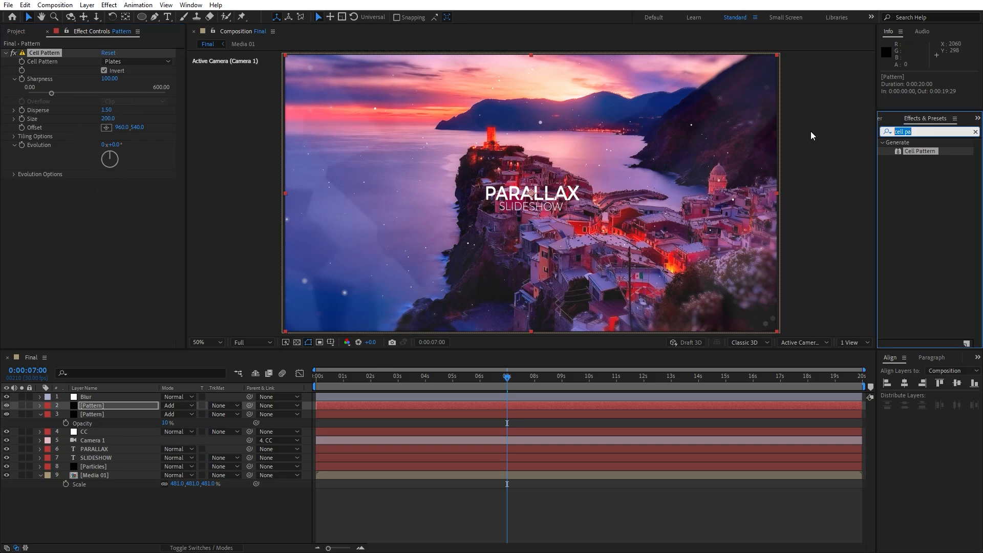
{"action": "type", "text": "find"}
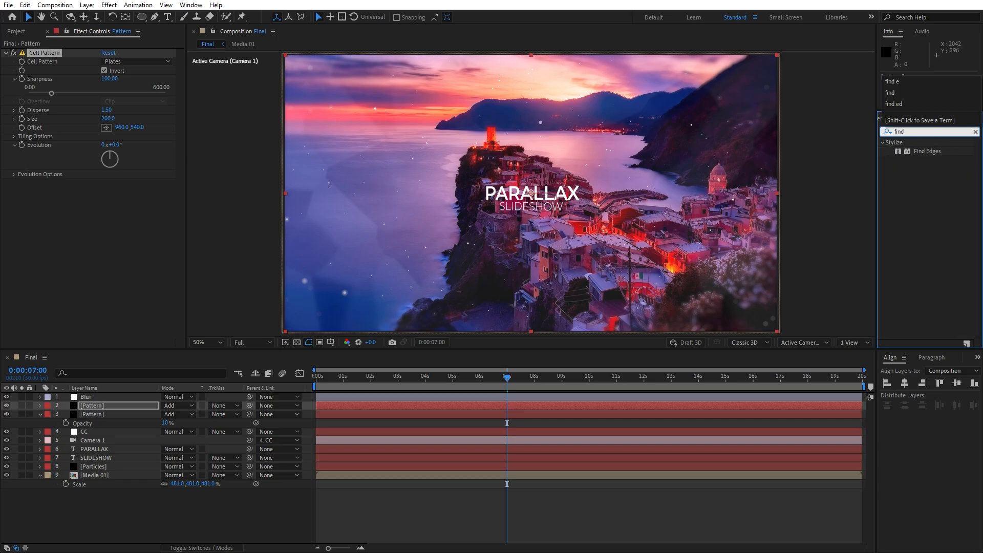
{"action": "left_click_drag", "start_coordinate": [927, 151], "coordinate": [114, 406]}
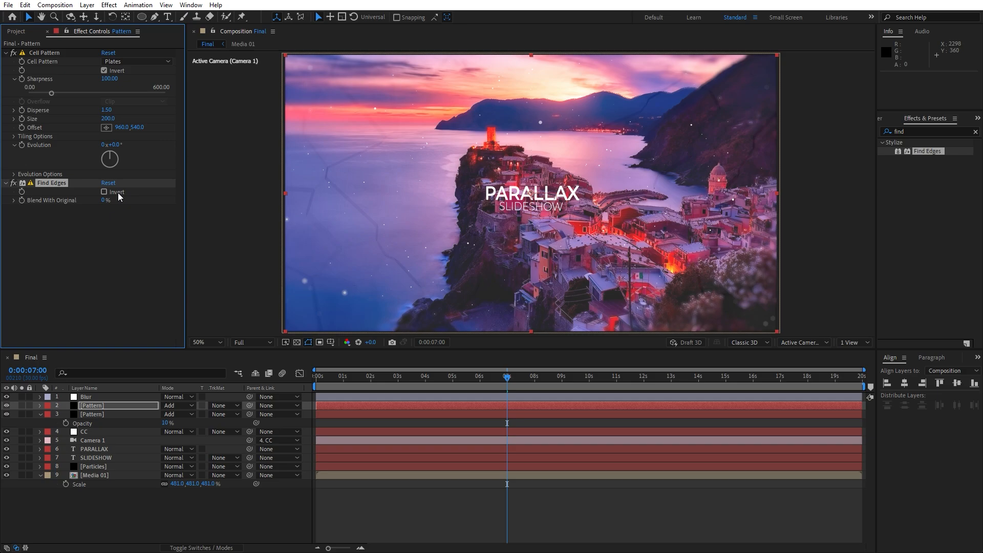
{"action": "left_click", "coordinate": [104, 192]}
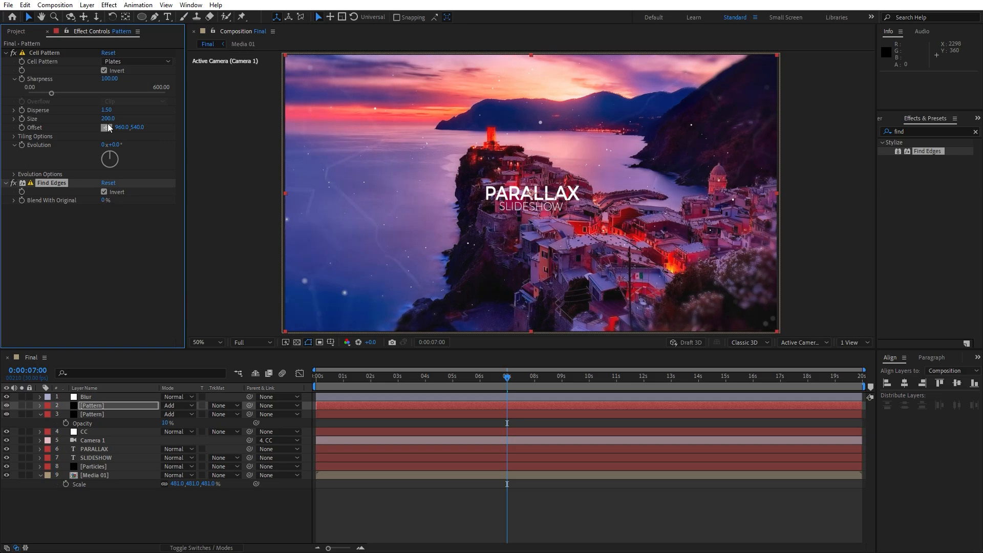
- Increase the upper Pattern layer's cell size to 264 and collapse the lower Pattern layer's properties
{"action": "left_click_drag", "start_coordinate": [111, 120], "coordinate": [158, 138]}
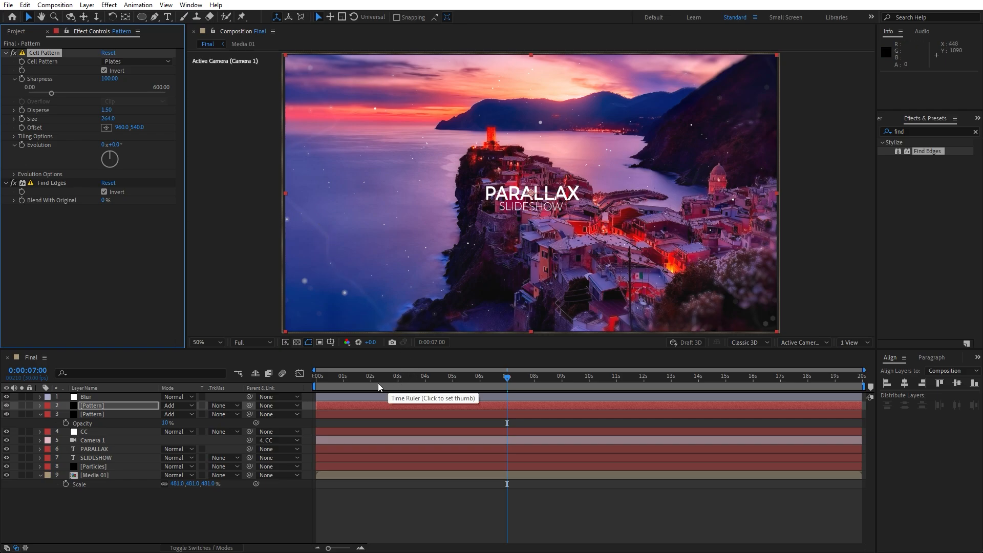
{"action": "left_click", "coordinate": [45, 414]}
{"action": "left_click", "coordinate": [41, 414]}
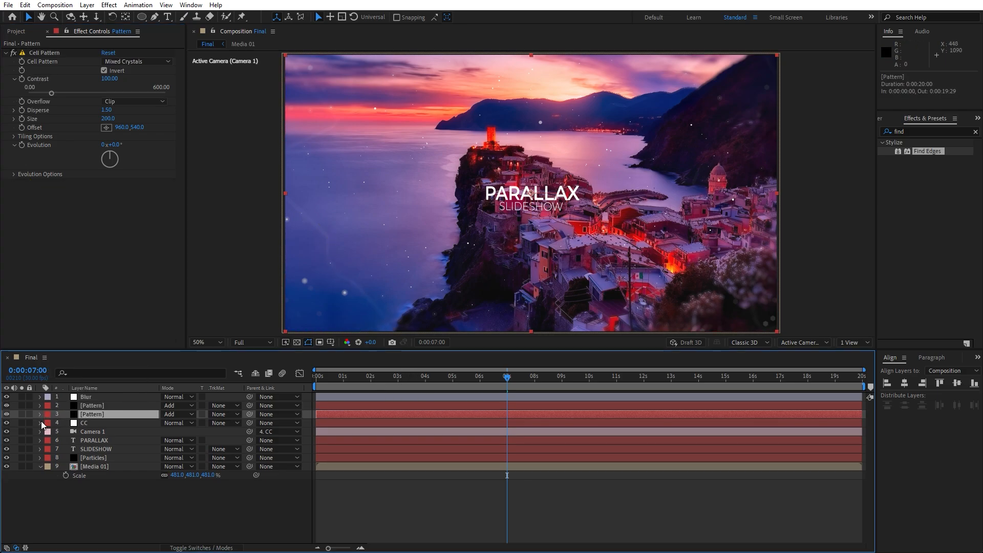
- Collapse the Media 01 layer's properties and preview the composition with both pattern overlays
{"action": "left_click", "coordinate": [41, 467]}
{"action": "left_click", "coordinate": [54, 483]}
{"action": "key", "text": "space"}
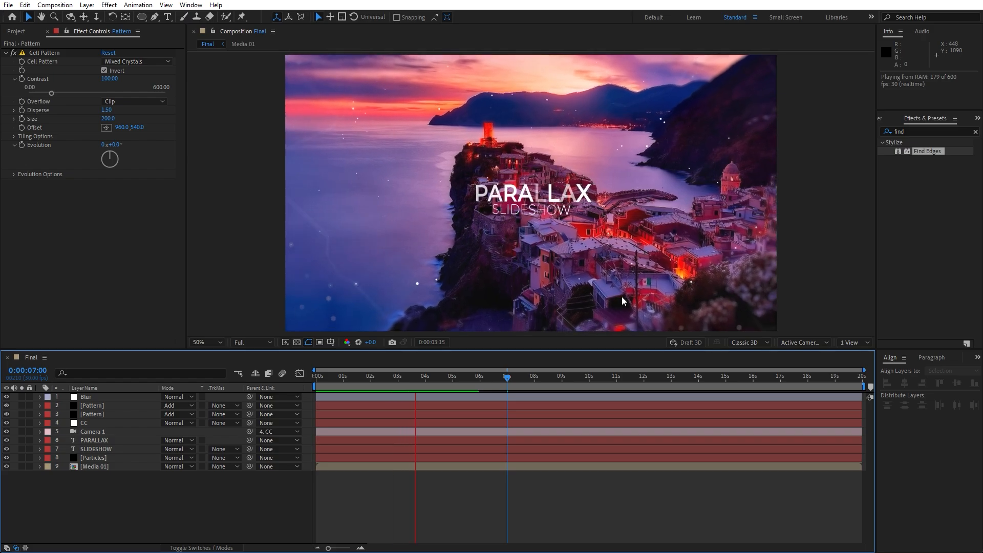
{"action": "key", "text": "space"}
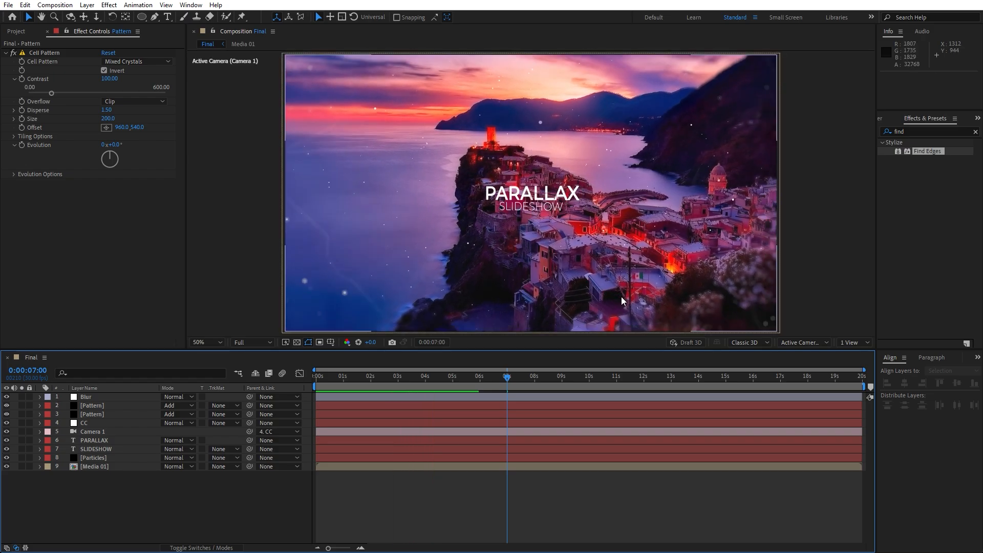
- Make both Pattern layers 3D, preview the composition, and set the current time to 0:00:05:02
{"action": "left_click", "coordinate": [214, 548]}
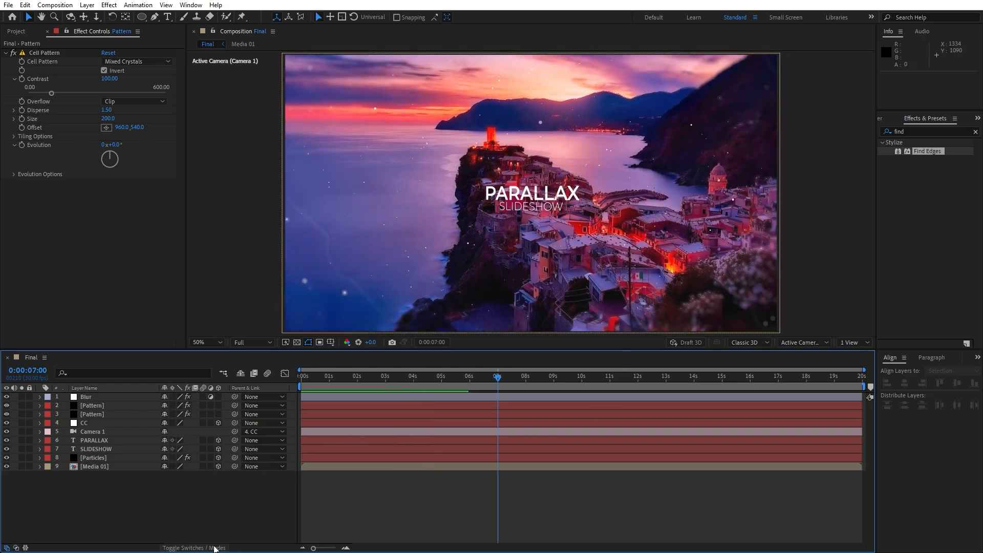
{"action": "left_click", "coordinate": [95, 409]}
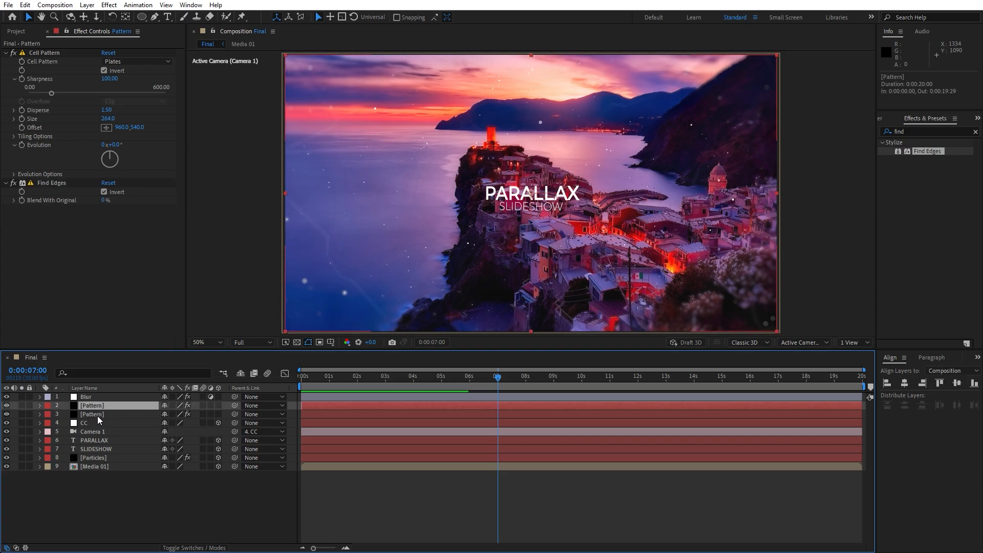
{"action": "left_click", "coordinate": [97, 415], "text": "ctrl"}
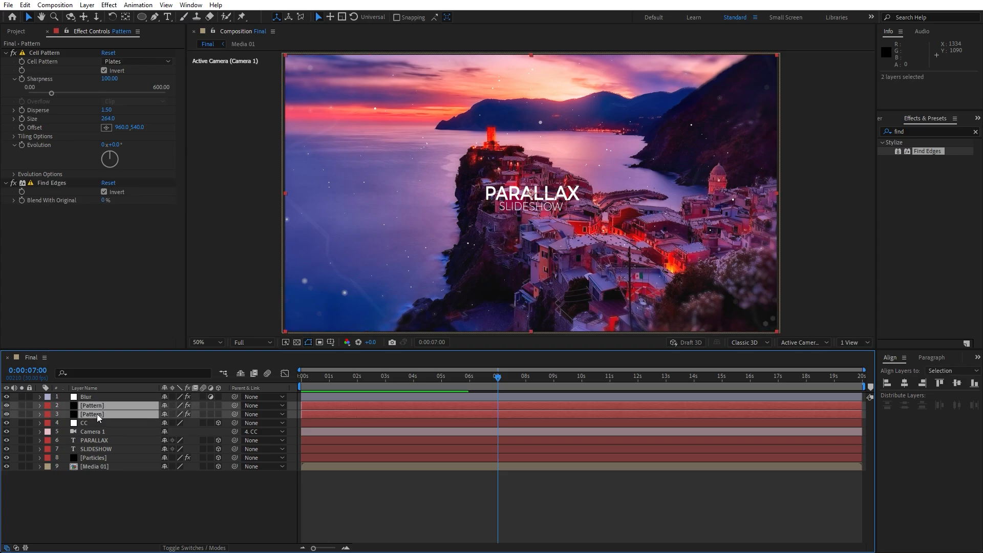
{"action": "left_click", "coordinate": [218, 411]}
{"action": "left_click", "coordinate": [215, 493]}
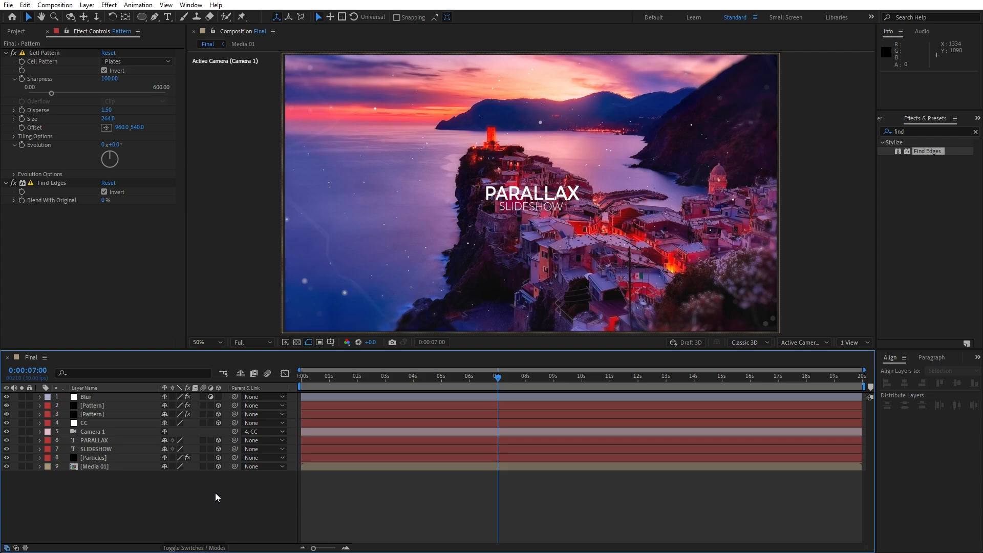
{"action": "key", "text": "space"}
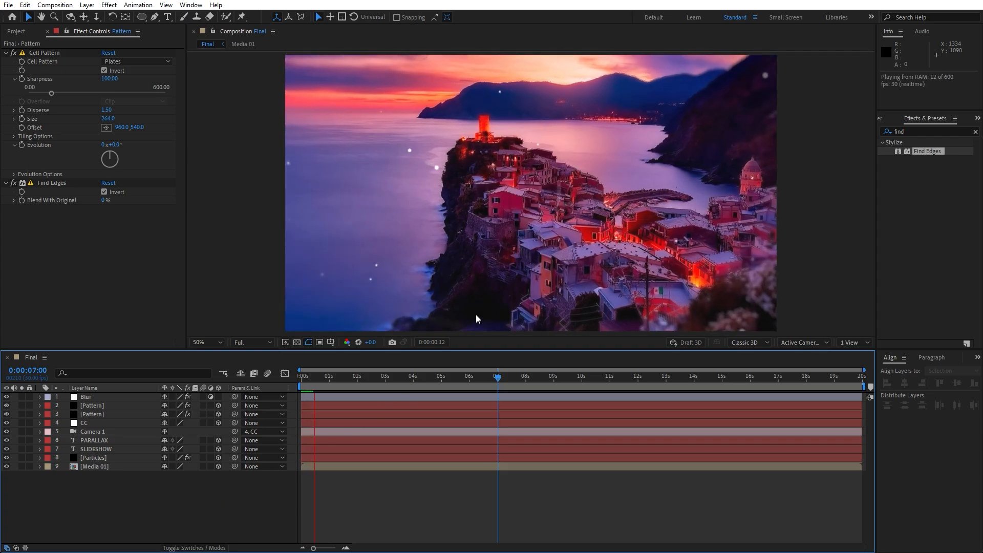
{"action": "left_click", "coordinate": [444, 381]}
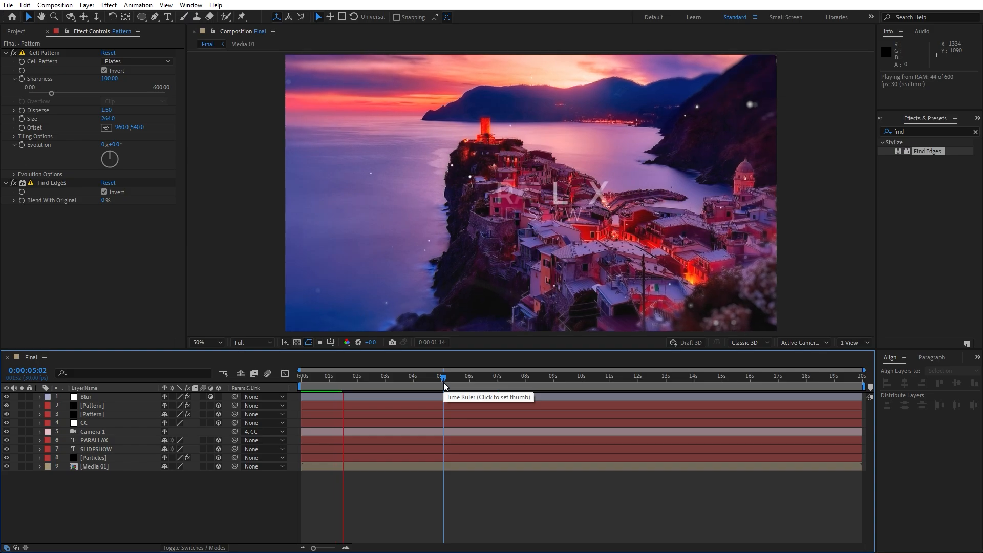
{"action": "key", "text": "space"}
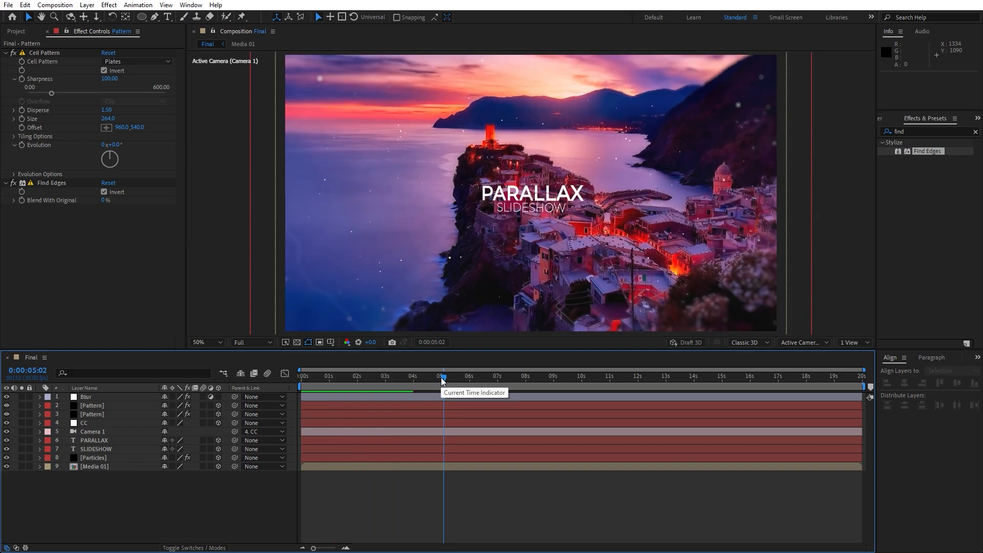
- Pre-compose all layers of the Final composition into a new composition named Part 01
{"action": "left_click_drag", "start_coordinate": [171, 507], "coordinate": [76, 380]}
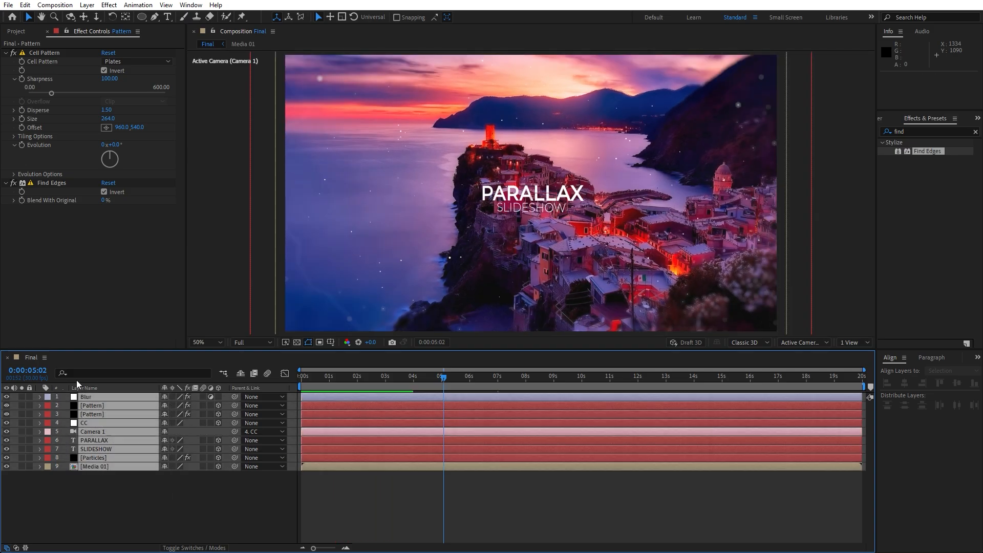
{"action": "right_click", "coordinate": [100, 434]}
{"action": "left_click", "coordinate": [158, 377]}
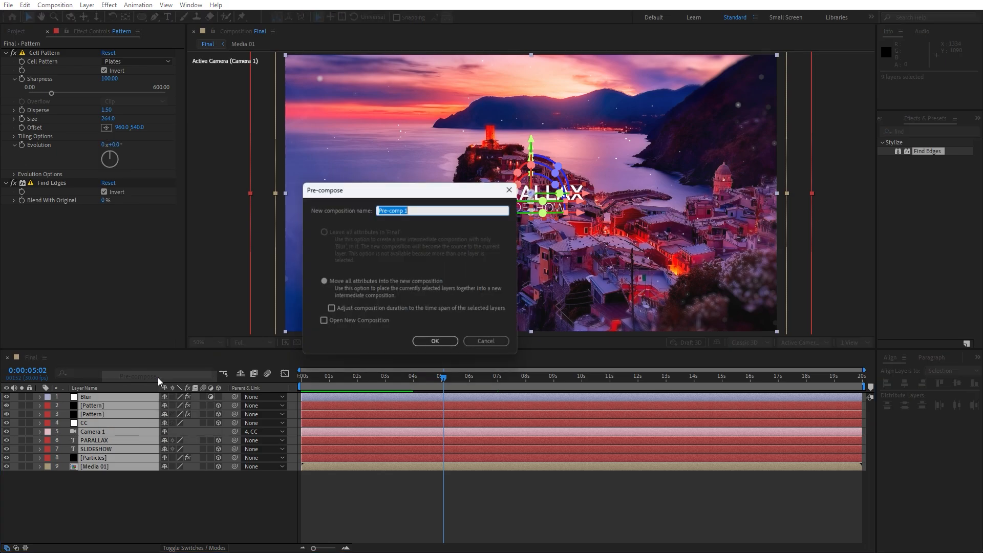
{"action": "type", "text": "Part 01"}
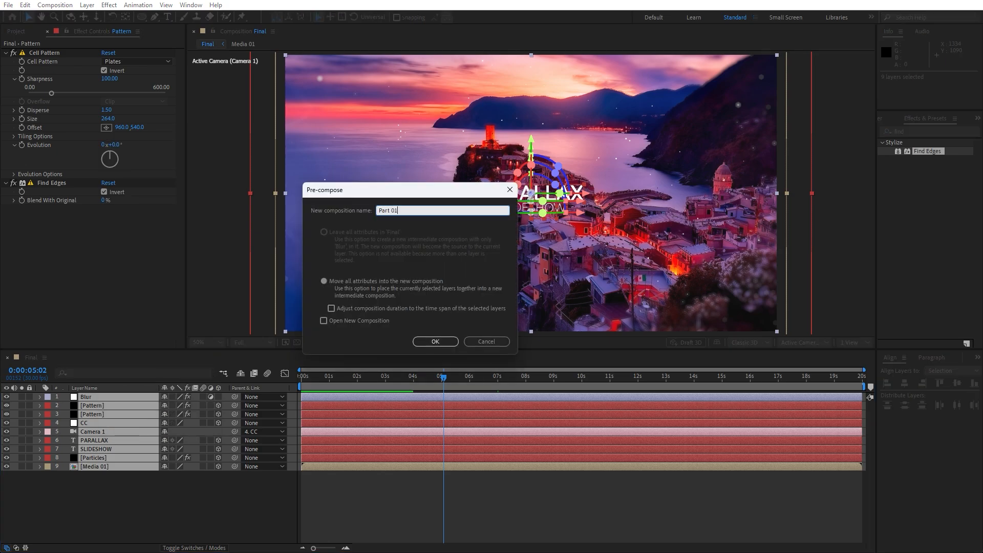
{"action": "left_click", "coordinate": [436, 341]}
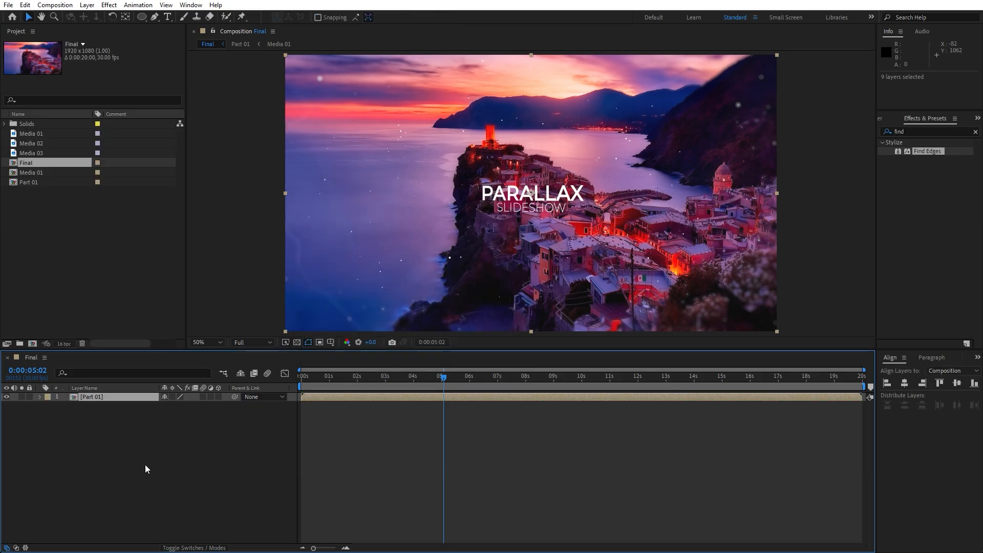
- Create a black solid named TR, 3840 px wide and 2160 px high, in the Final composition
{"action": "right_click", "coordinate": [134, 466]}
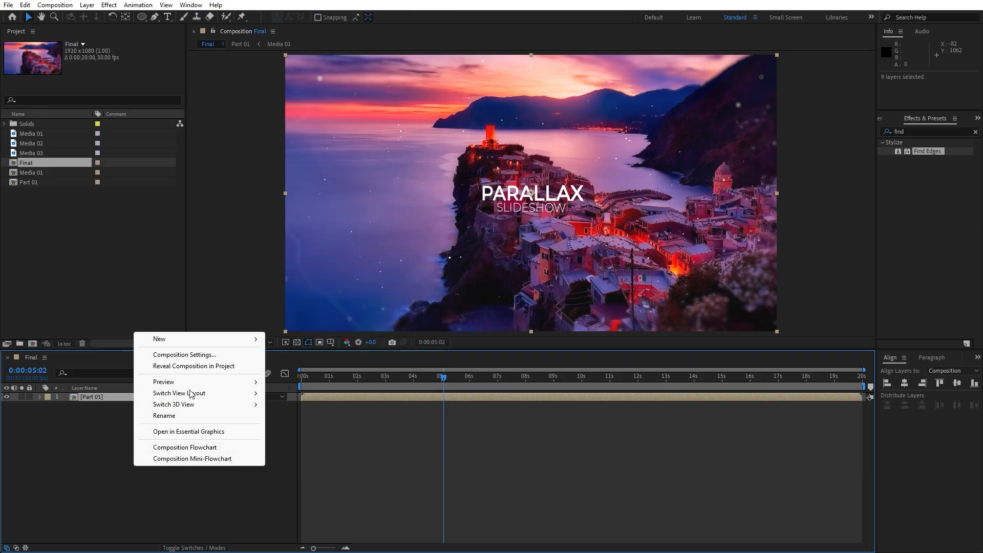
{"action": "mouse_move", "coordinate": [182, 339]}
{"action": "left_click", "coordinate": [308, 367]}
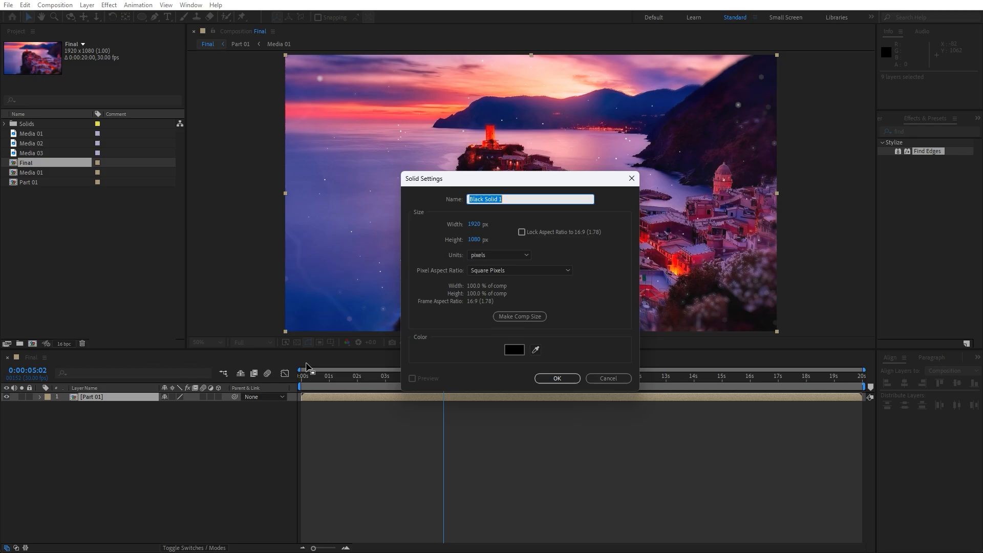
{"action": "type", "text": "TR"}
{"action": "left_click", "coordinate": [475, 225]}
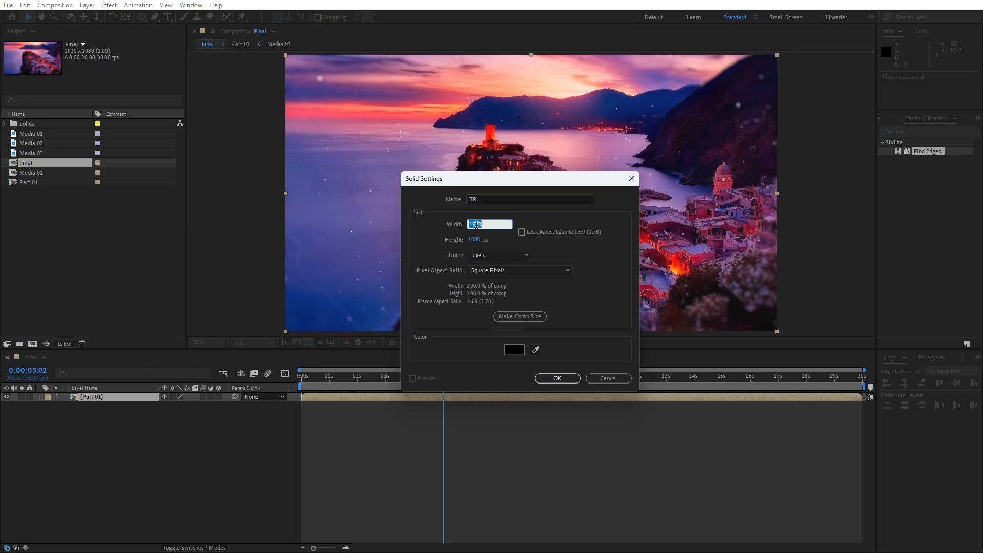
{"action": "type", "text": "3840"}
{"action": "key", "text": "Tab"}
{"action": "type", "text": "2160"}
{"action": "left_click", "coordinate": [557, 378]}
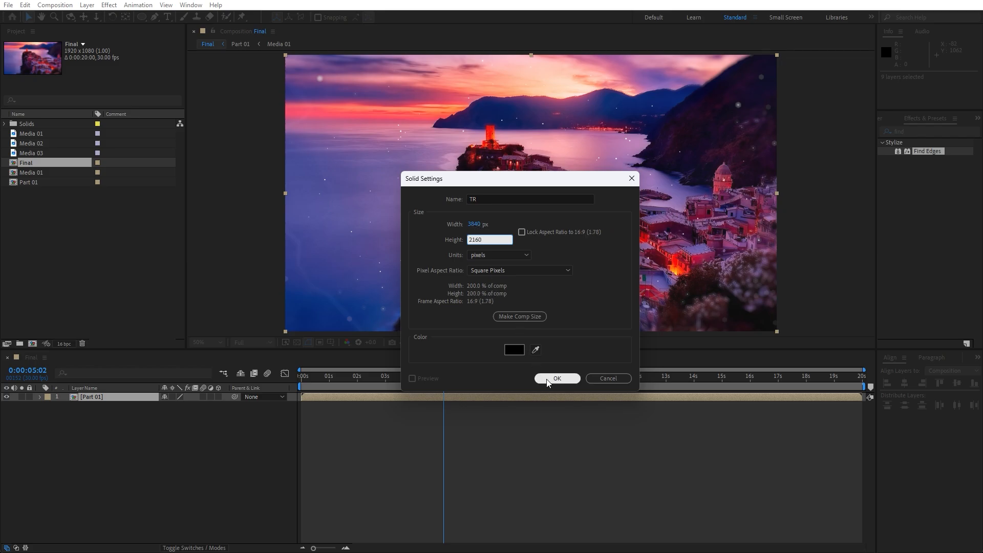
- Set the TR solid's rotation to 45 degrees
{"action": "scroll", "coordinate": [506, 264], "scroll_direction": "down", "scroll_amount": 4}
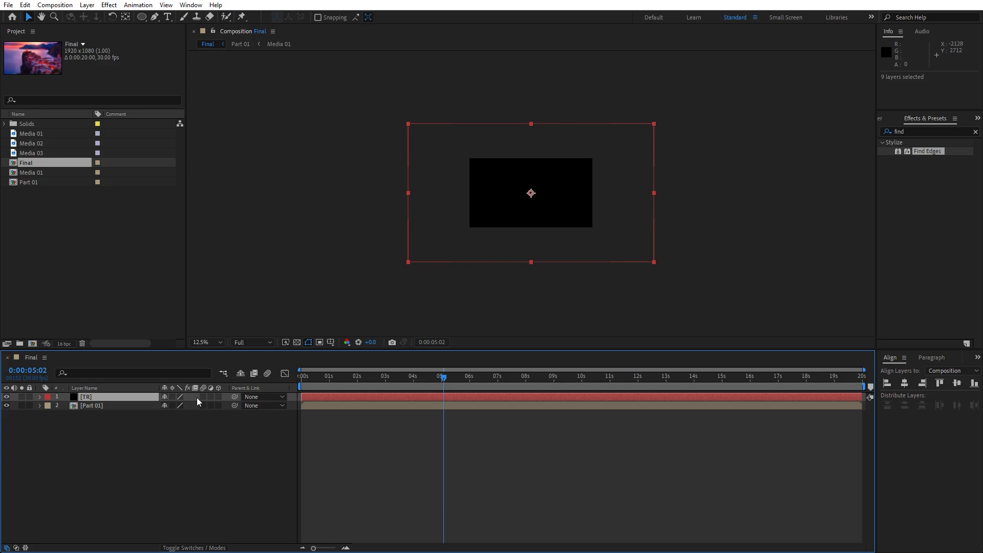
{"action": "key", "text": "r"}
{"action": "left_click", "coordinate": [181, 405]}
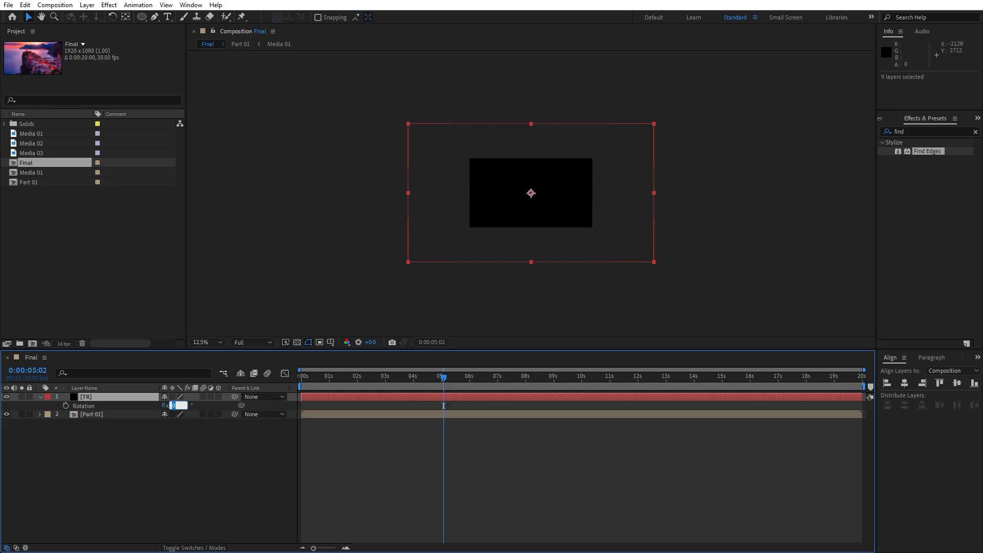
{"action": "left_click", "coordinate": [223, 438]}
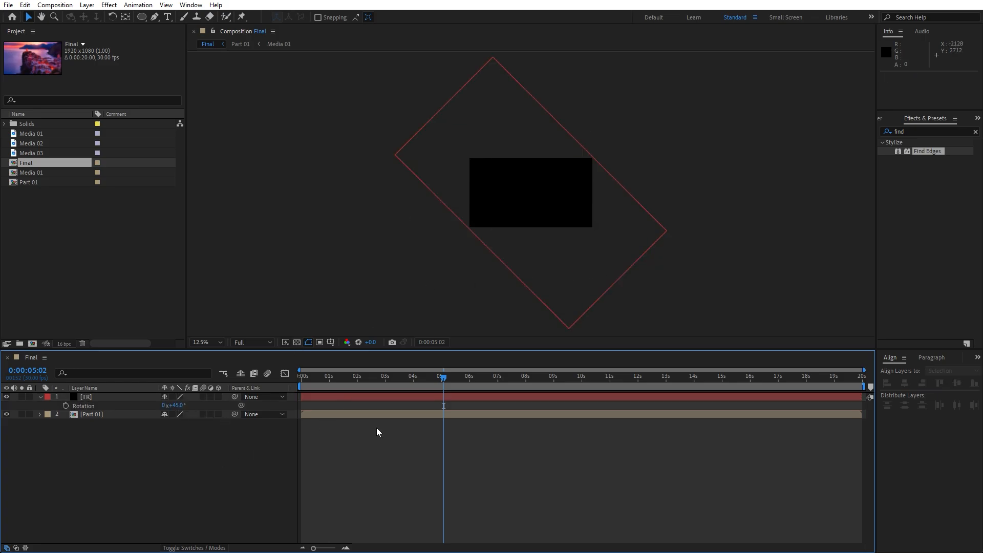
- Set the Part 01 layer's track matte to Alpha Matte using the TR layer
{"action": "left_click", "coordinate": [202, 548]}
{"action": "left_click", "coordinate": [223, 413]}
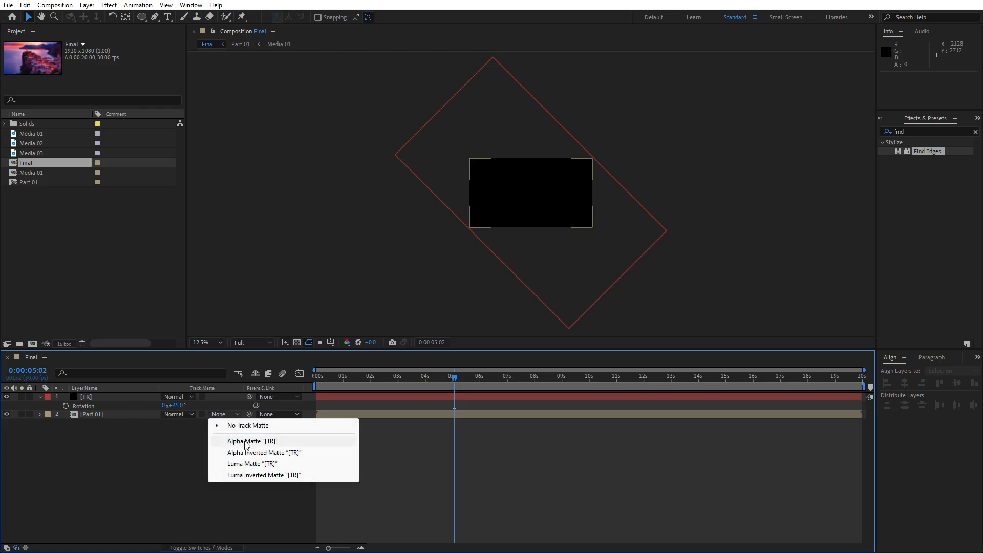
{"action": "left_click", "coordinate": [246, 443]}
- Keyframe the TR layer's position at 0:00:04:01, and set it to 4000, 540 at 0:00:06:01
{"action": "left_click_drag", "start_coordinate": [450, 382], "coordinate": [427, 384]}
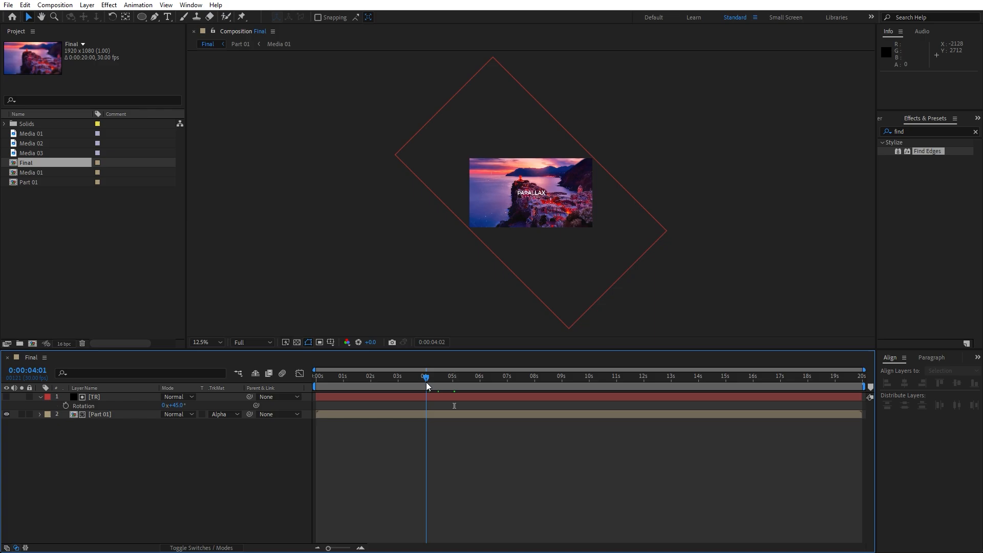
{"action": "left_click", "coordinate": [96, 399]}
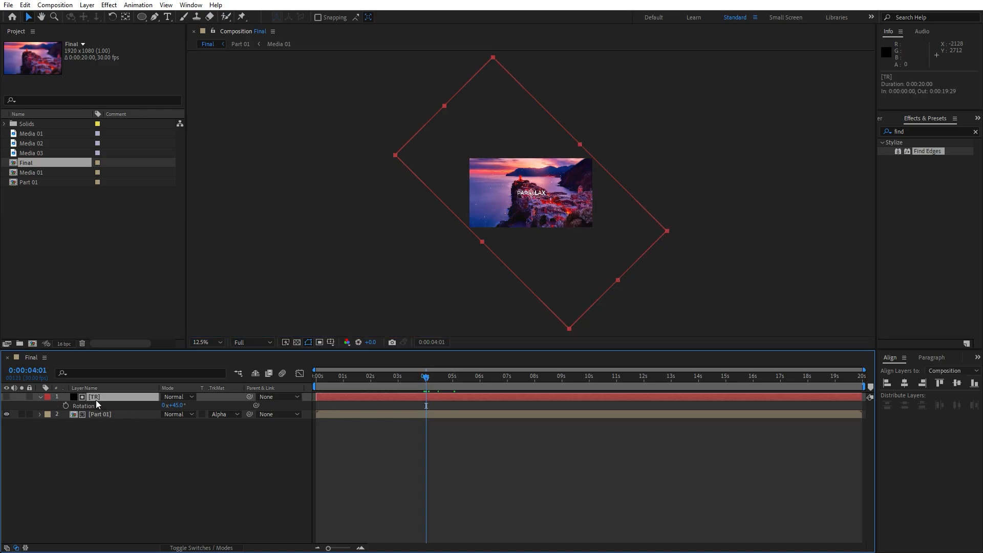
{"action": "key", "text": "p"}
{"action": "left_click", "coordinate": [66, 406]}
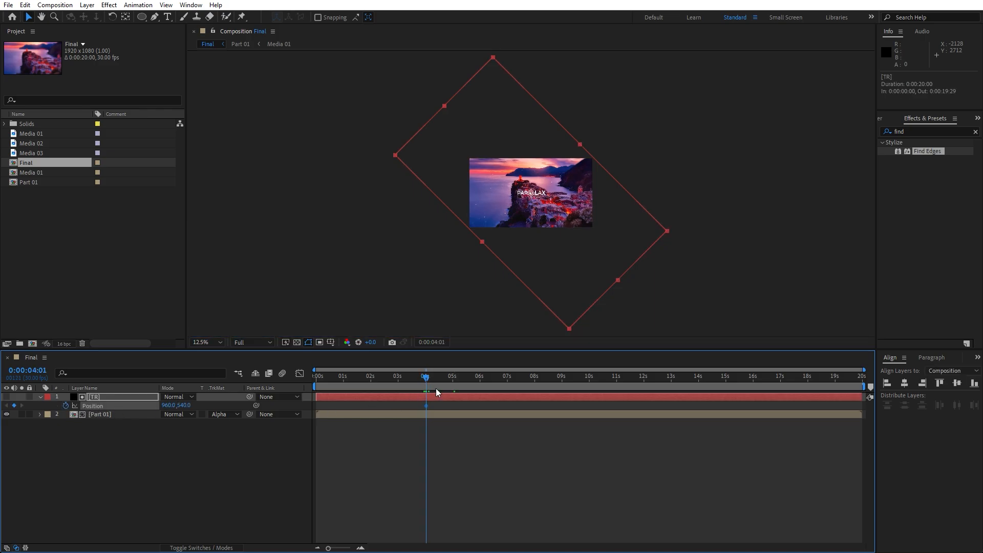
{"action": "left_click_drag", "start_coordinate": [431, 380], "coordinate": [483, 380]}
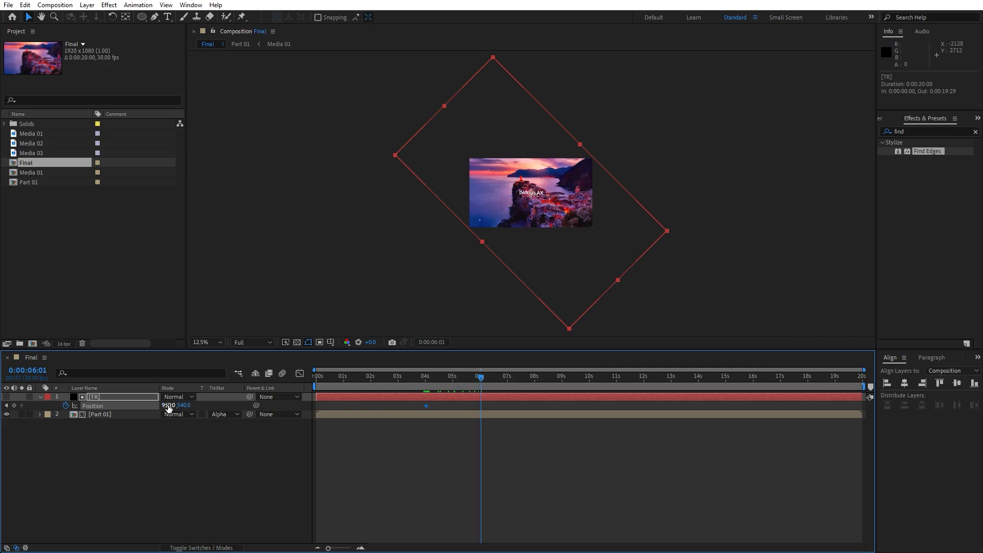
{"action": "left_click_drag", "start_coordinate": [169, 407], "coordinate": [328, 410]}
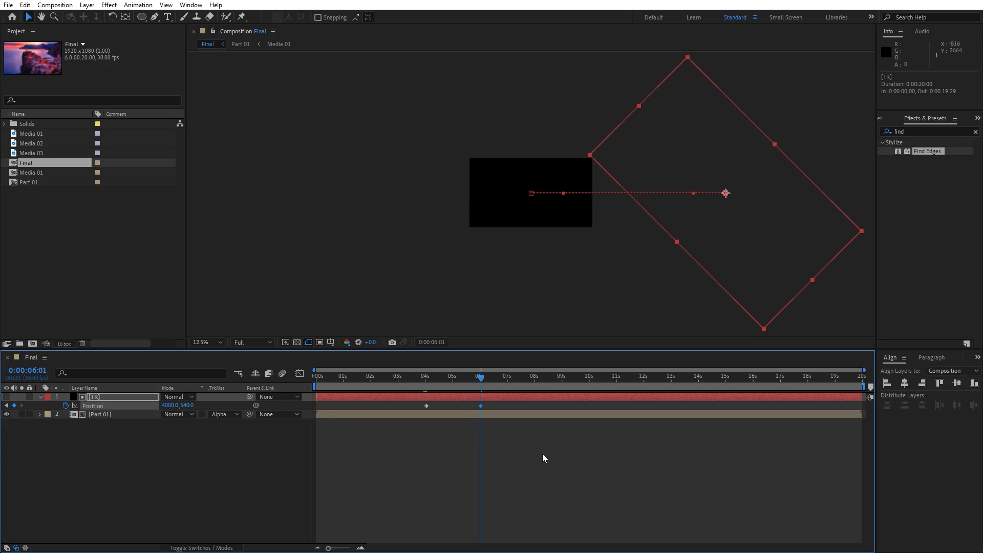
- Apply Easy Ease to both TR position keyframes and check the transition at 0:00:04:09
{"action": "left_click_drag", "start_coordinate": [542, 454], "coordinate": [389, 384]}
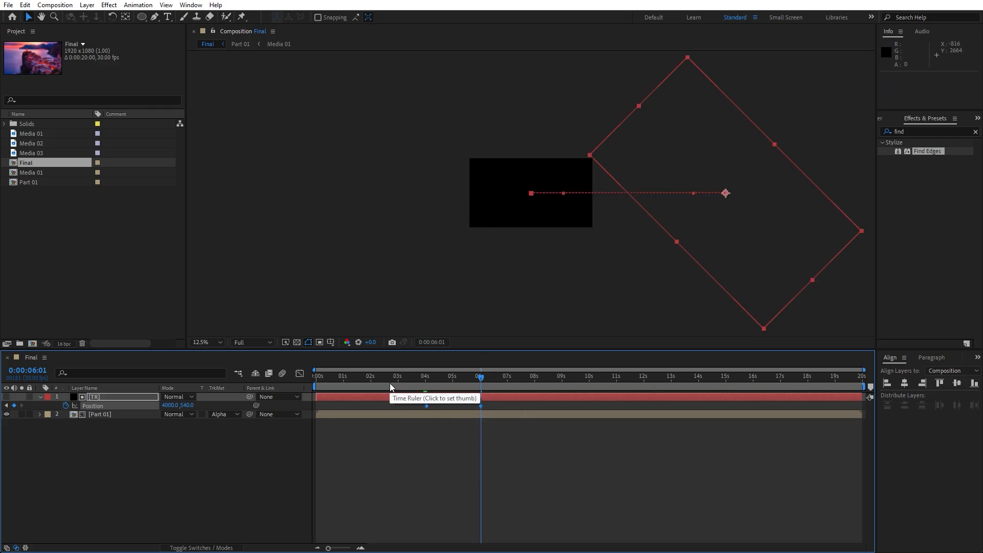
{"action": "key", "text": "F9"}
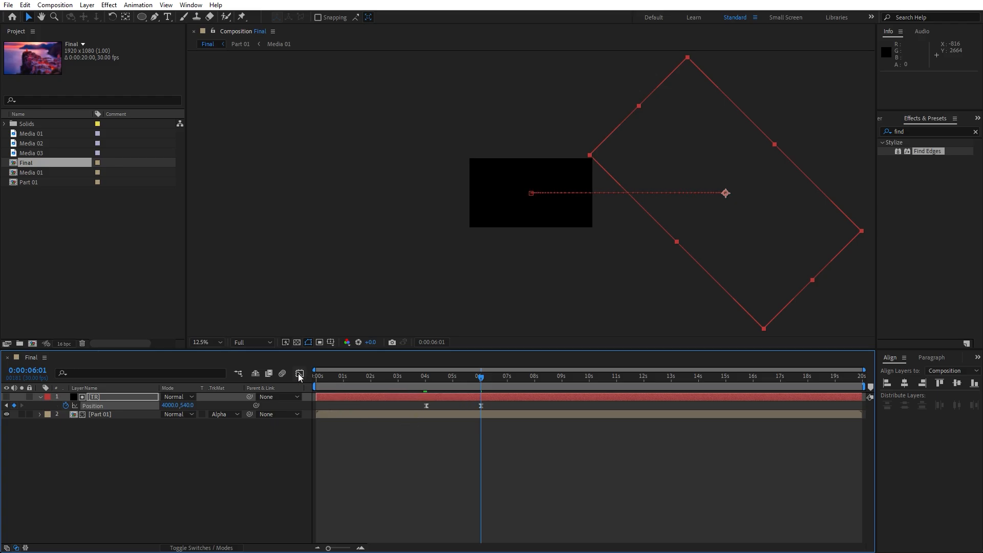
{"action": "left_click_drag", "start_coordinate": [475, 378], "coordinate": [433, 382]}
{"action": "scroll", "coordinate": [526, 289], "scroll_direction": "up", "scroll_amount": 1}
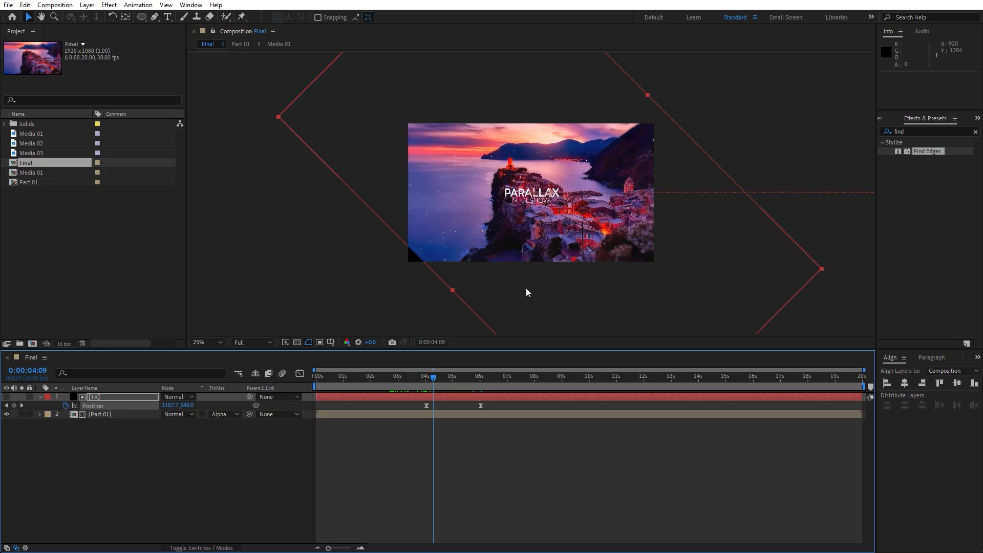
- Duplicate the TR and Part 01 layers together and place one pair below the other in the layer stack
{"action": "left_click", "coordinate": [40, 397]}
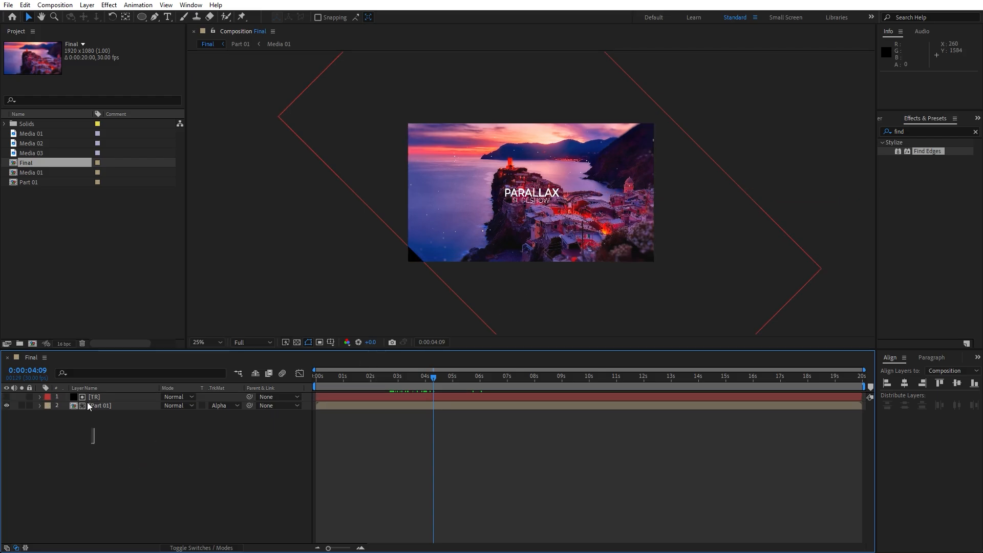
{"action": "key", "text": "ctrl+a"}
{"action": "key", "text": "ctrl+d"}
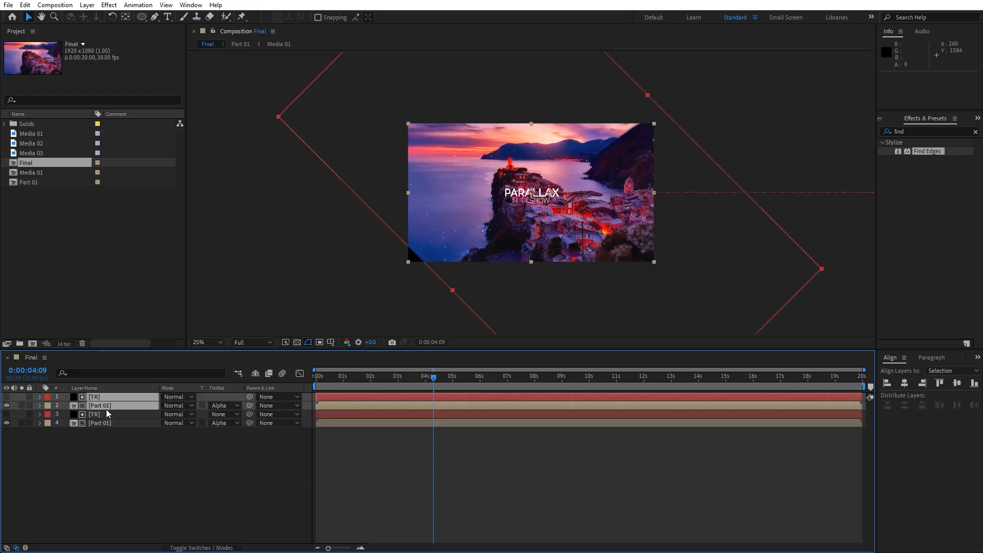
{"action": "left_click_drag", "start_coordinate": [106, 410], "coordinate": [114, 441]}
- Give the lower TR and Part 01 layers a Green label and shift both to start one frame later
{"action": "left_click_drag", "start_coordinate": [328, 548], "coordinate": [346, 548]}
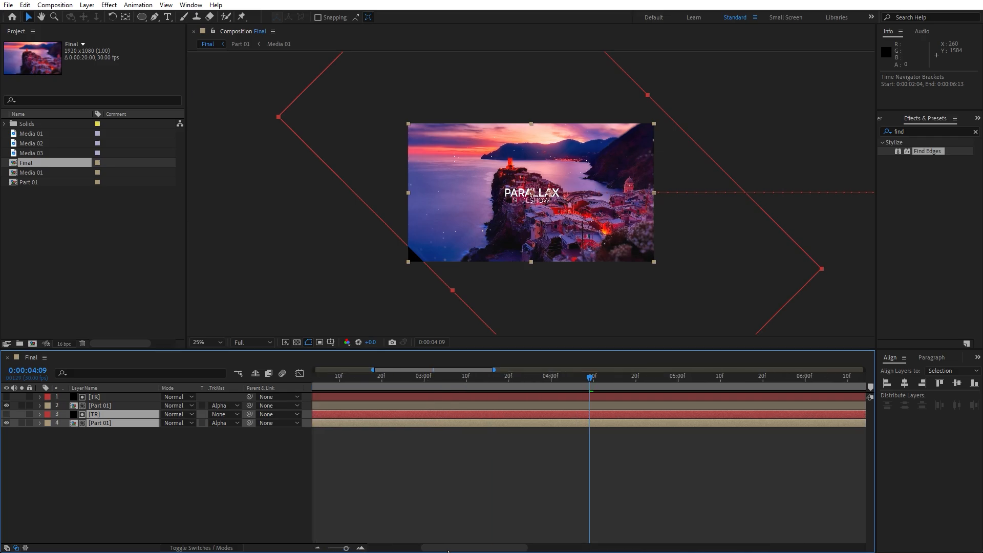
{"action": "left_click", "coordinate": [49, 425]}
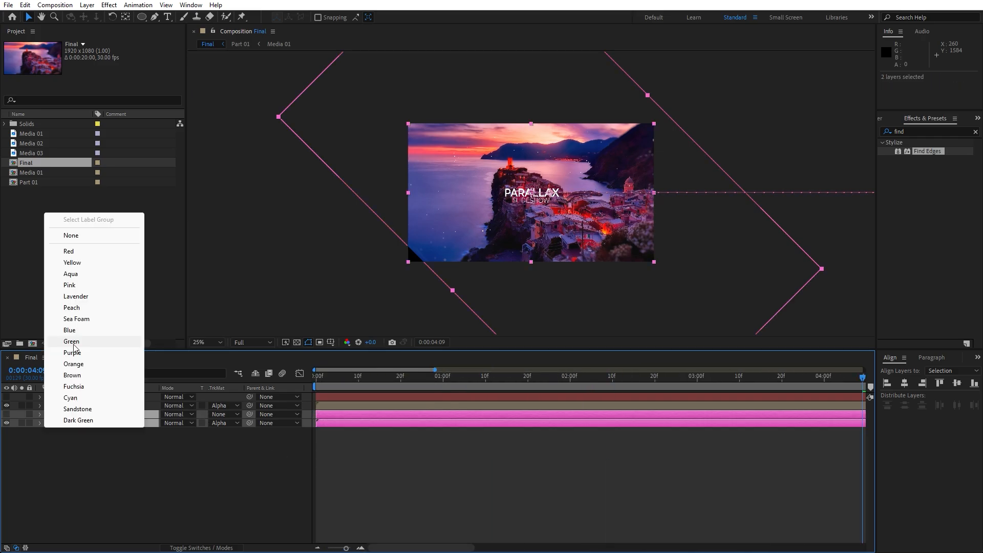
{"action": "left_click", "coordinate": [75, 343]}
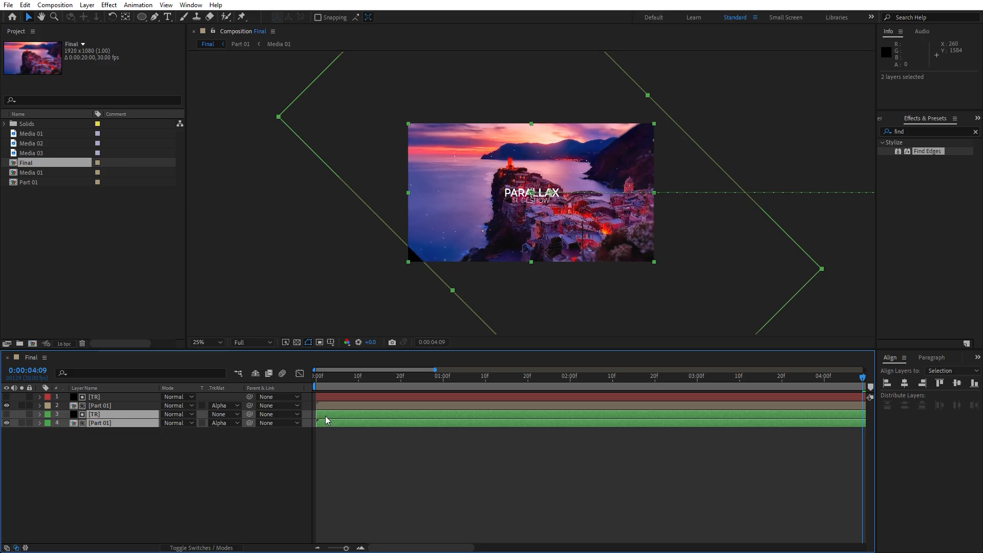
{"action": "left_click_drag", "start_coordinate": [325, 416], "coordinate": [328, 415]}
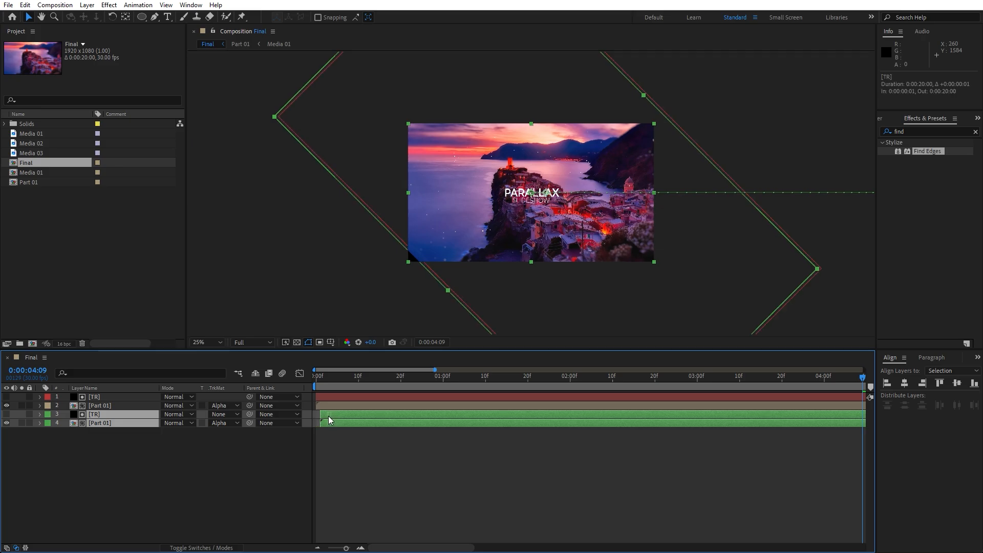
- Apply the Tritone effect to the lower, green-labelled Part 01 layer
{"action": "left_click", "coordinate": [155, 475]}
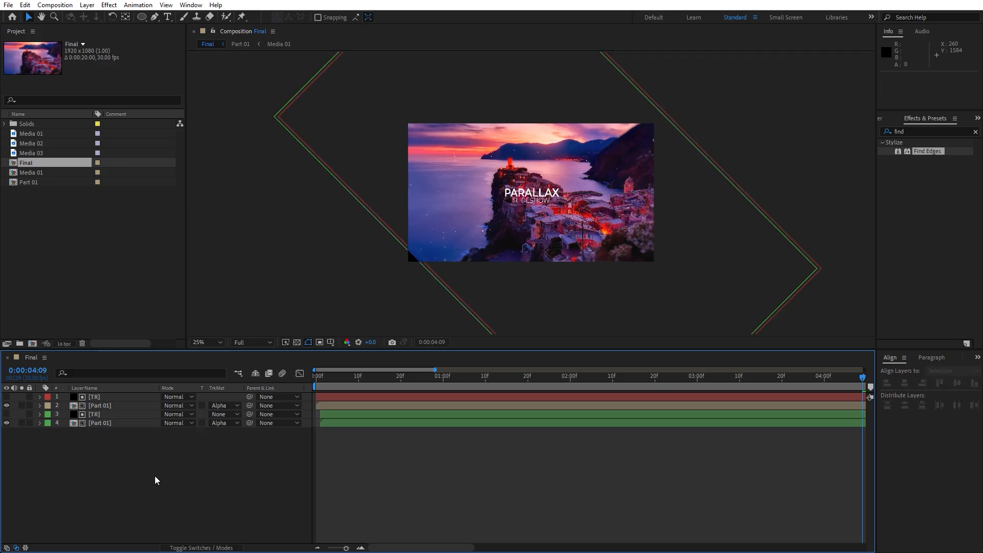
{"action": "left_click", "coordinate": [97, 423]}
{"action": "left_click", "coordinate": [907, 132]}
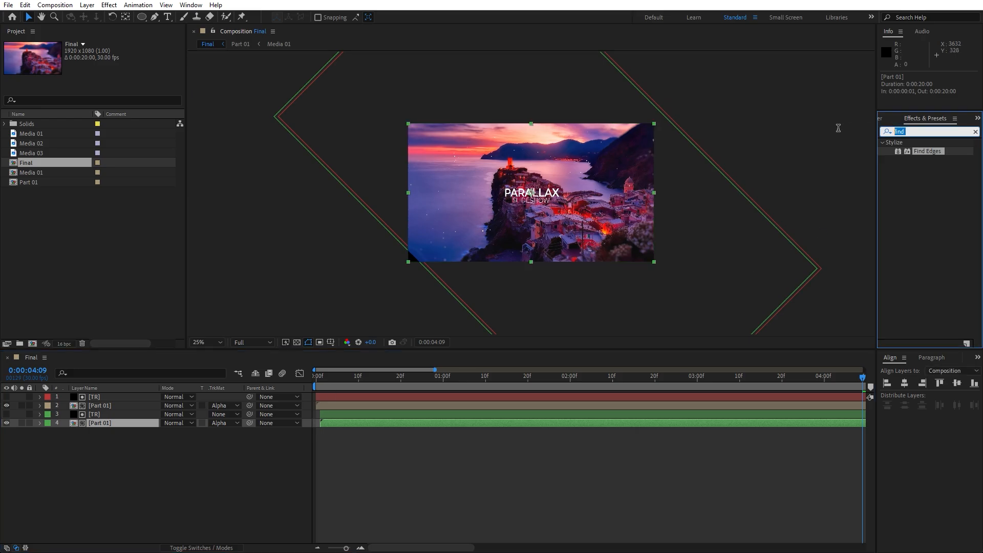
{"action": "type", "text": "trito"}
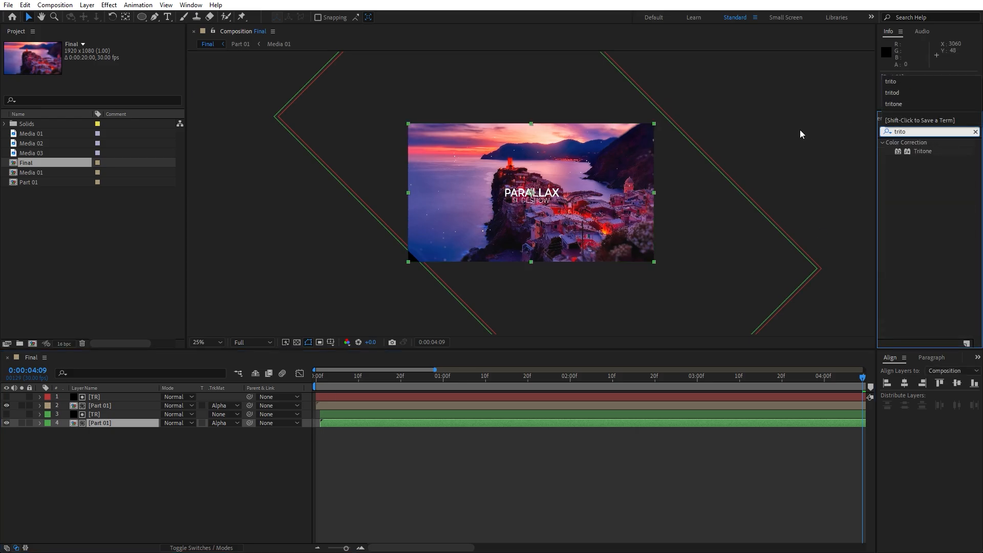
{"action": "left_click_drag", "start_coordinate": [917, 150], "coordinate": [126, 424]}
- Sample the Tritone midtones colour from the bright pink sky in the transition frame at 0:00:04:25 and preview the animation
{"action": "left_click_drag", "start_coordinate": [385, 380], "coordinate": [824, 379]}
{"action": "left_click_drag", "start_coordinate": [346, 548], "coordinate": [334, 548]}
{"action": "left_click_drag", "start_coordinate": [467, 380], "coordinate": [498, 379]}
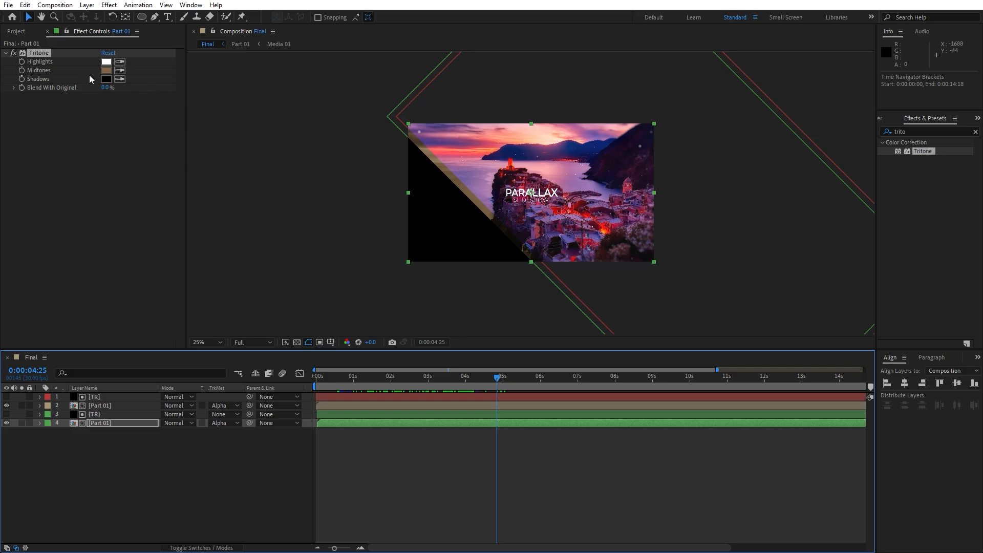
{"action": "left_click", "coordinate": [119, 70]}
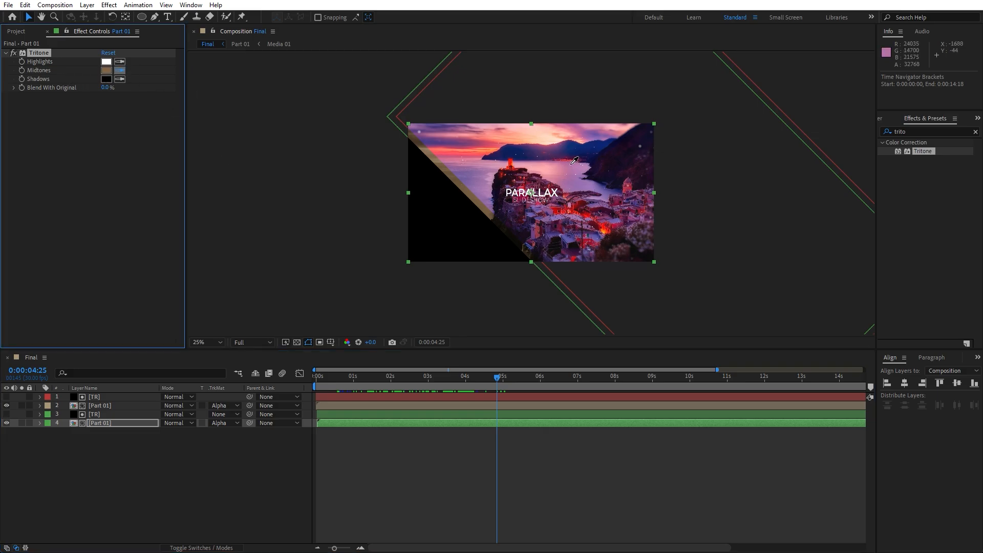
{"action": "left_click", "coordinate": [547, 135]}
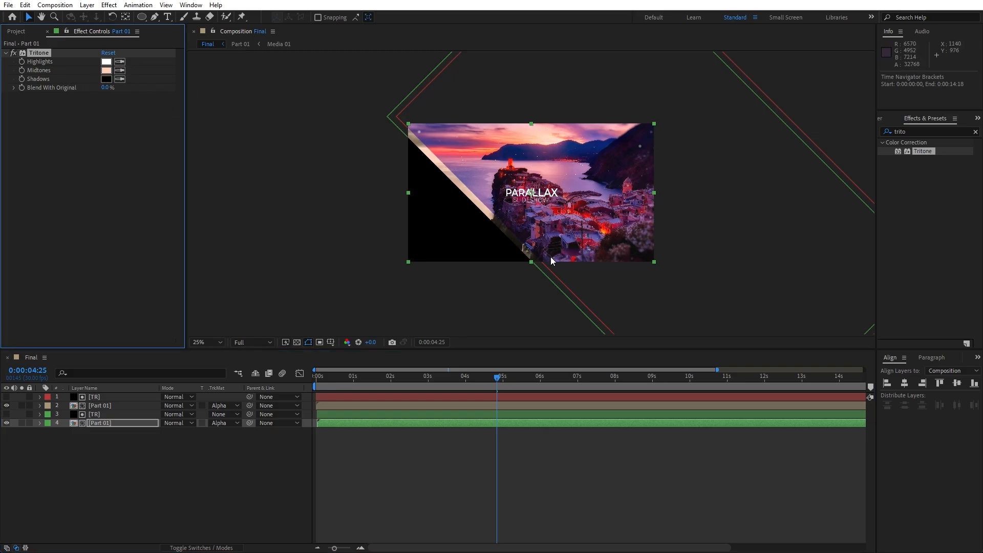
{"action": "left_click", "coordinate": [367, 387]}
{"action": "key", "text": "space"}
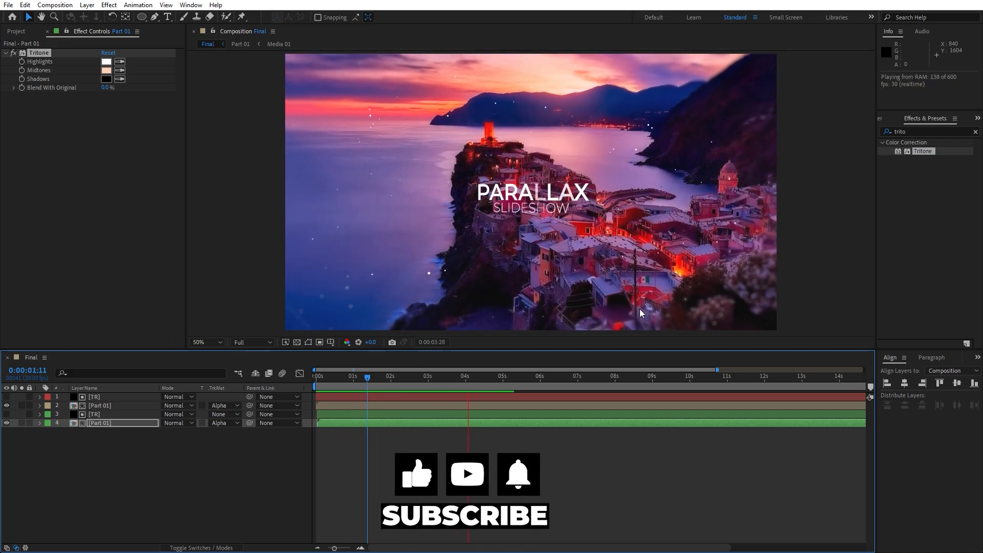
- Pre-compose all four TR and Part 01 layers in Final as Slide 01, moving all attributes into the new composition
{"action": "left_click", "coordinate": [436, 390]}
{"action": "left_click", "coordinate": [242, 473]}
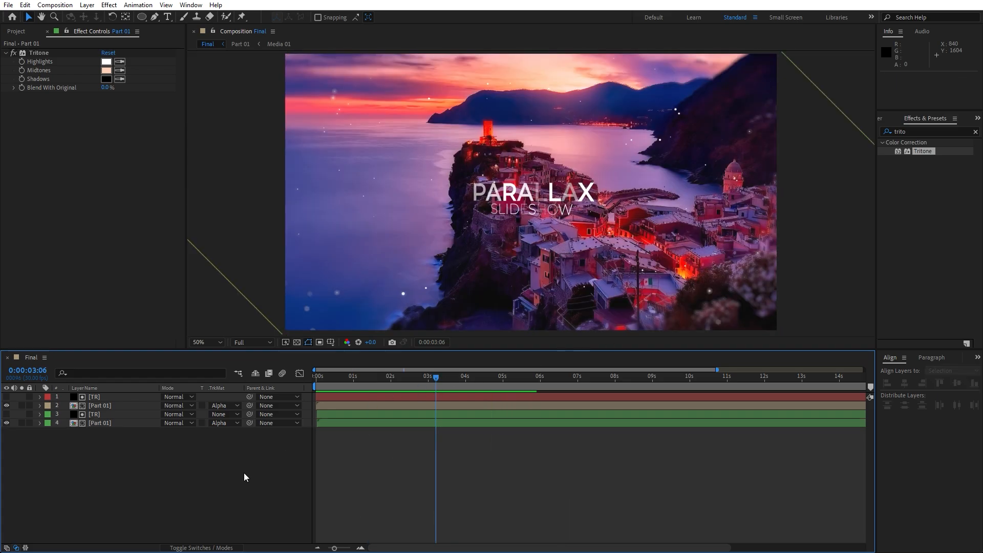
{"action": "left_click_drag", "start_coordinate": [238, 473], "coordinate": [77, 385]}
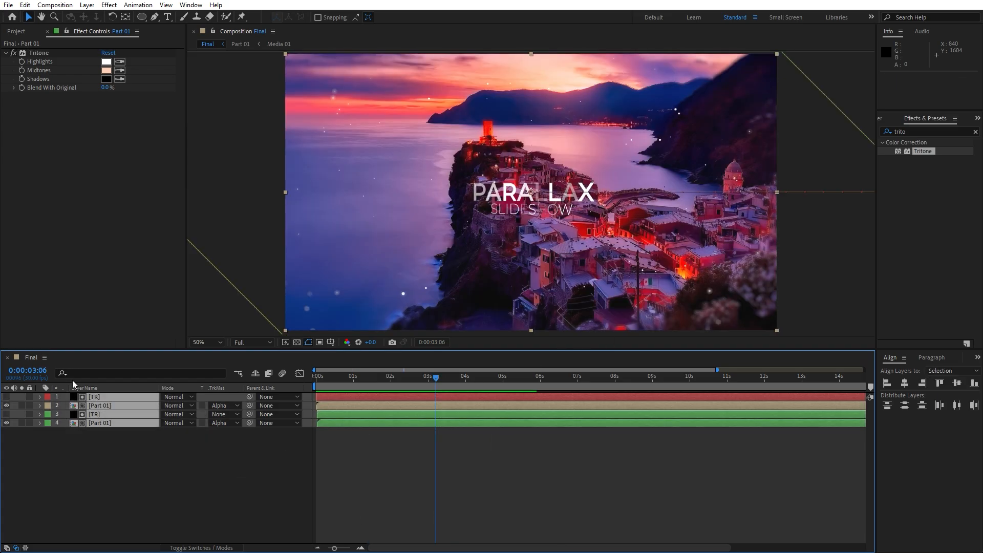
{"action": "right_click", "coordinate": [116, 432]}
{"action": "left_click", "coordinate": [165, 365]}
{"action": "type", "text": "Slide 01"}
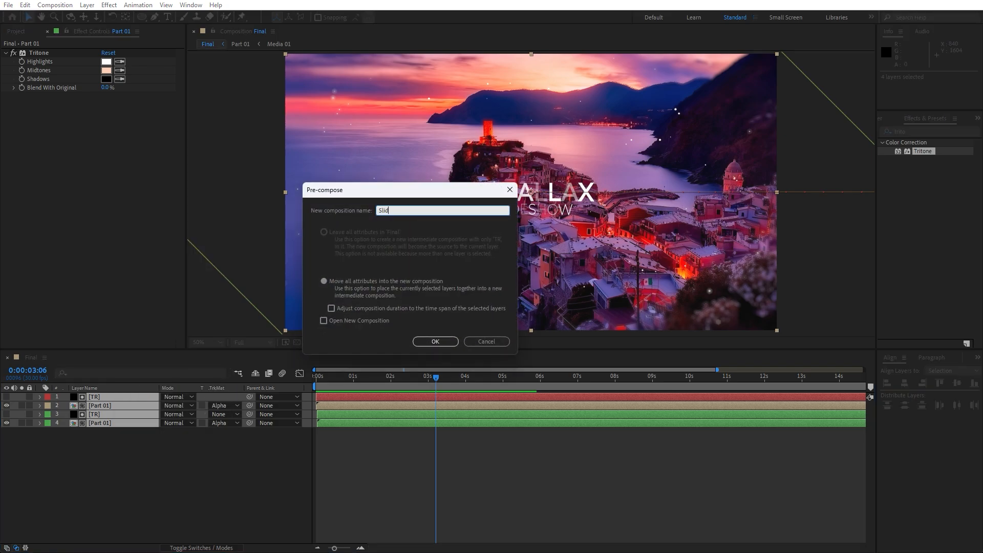
{"action": "left_click", "coordinate": [420, 342]}
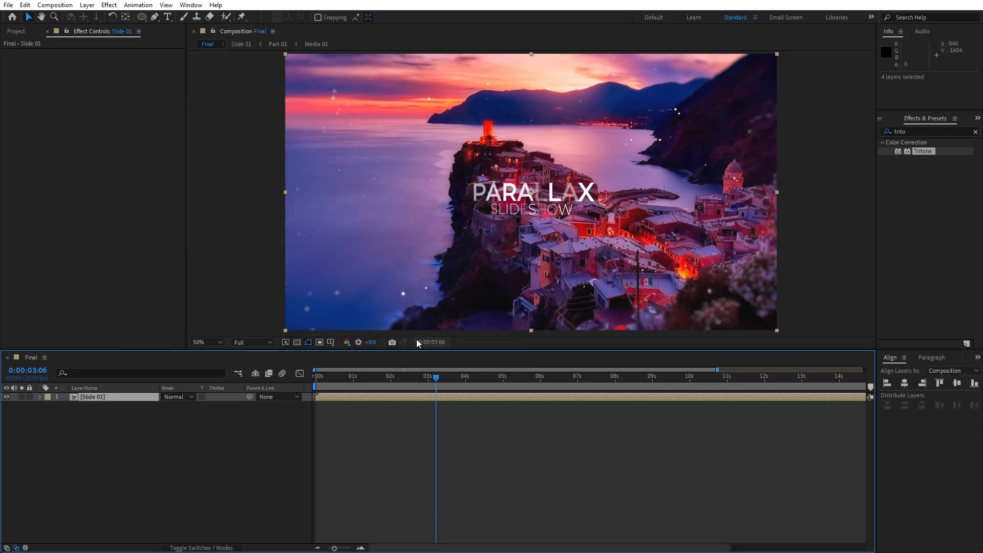
- Duplicate the Slide 01 composition and add the copy below Slide 01 in Final, starting at 0:00:04:00
{"action": "left_click", "coordinate": [47, 32]}
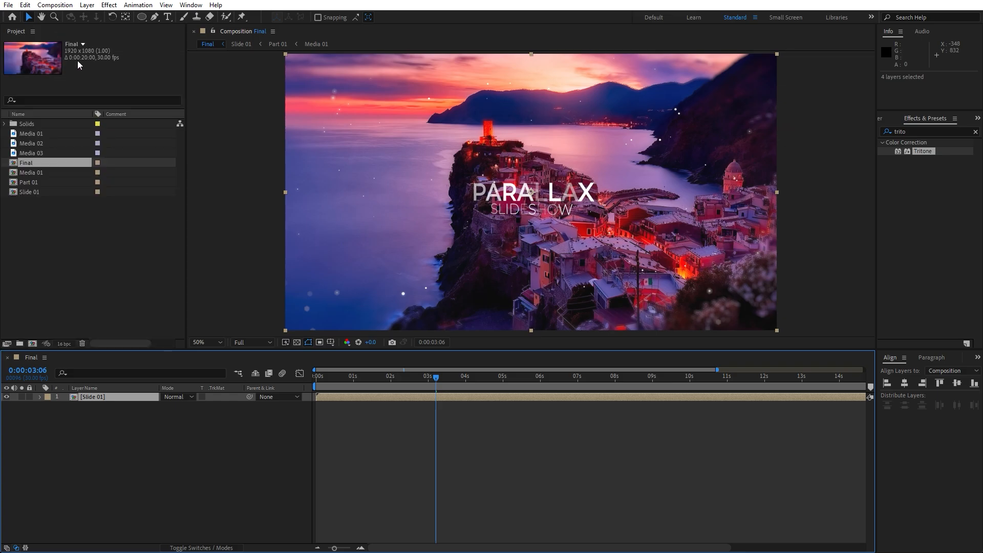
{"action": "left_click", "coordinate": [71, 264]}
{"action": "left_click", "coordinate": [31, 192]}
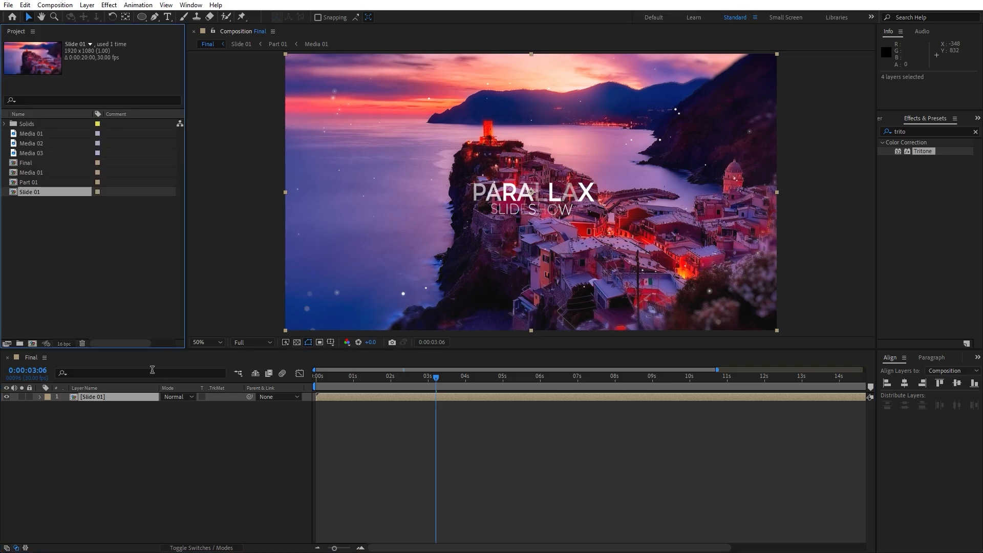
{"action": "key", "text": "ctrl+d"}
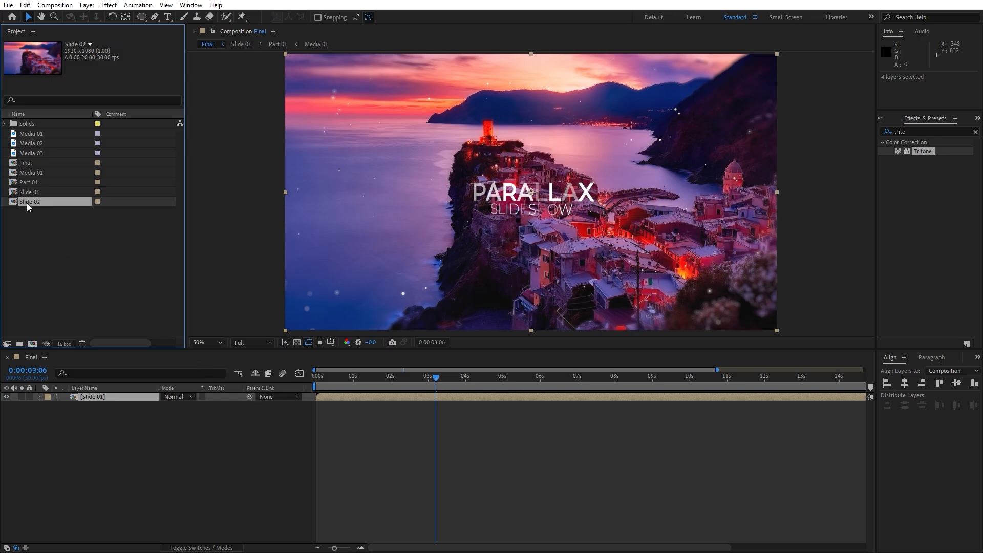
{"action": "left_click_drag", "start_coordinate": [29, 205], "coordinate": [150, 454]}
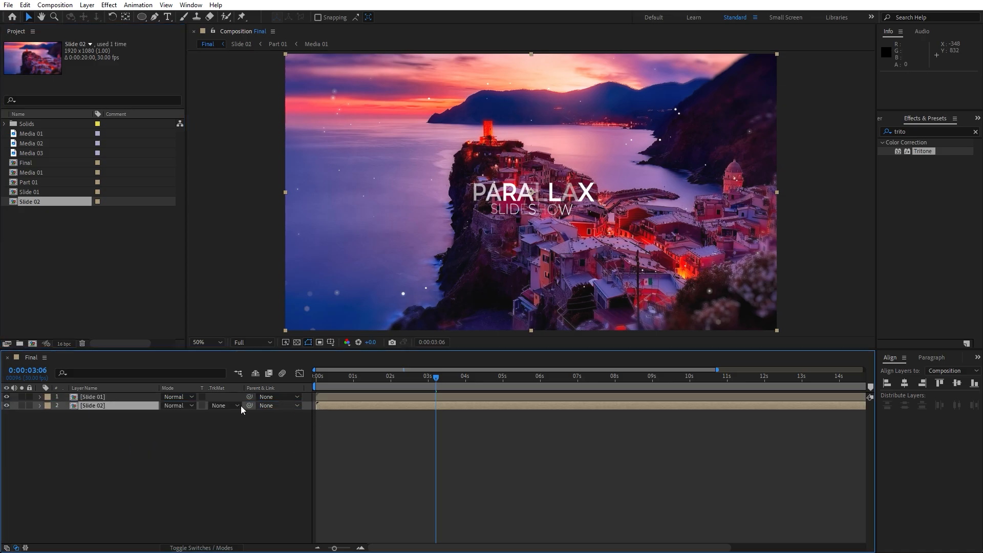
{"action": "left_click_drag", "start_coordinate": [346, 408], "coordinate": [497, 411]}
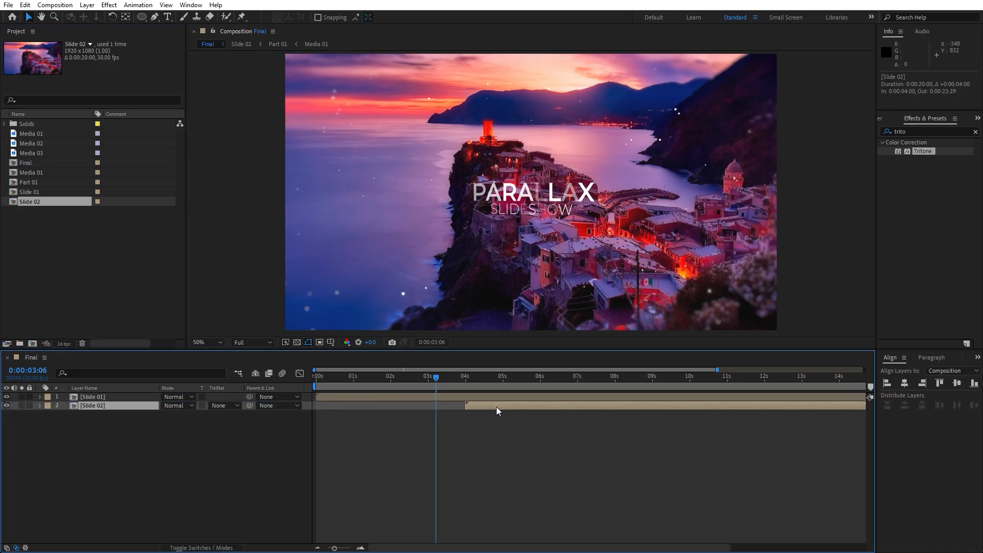
- In the Slide 02 composition, replace both Part 01 layers with a duplicate of the Part 01 composition
{"action": "double_click", "coordinate": [103, 404]}
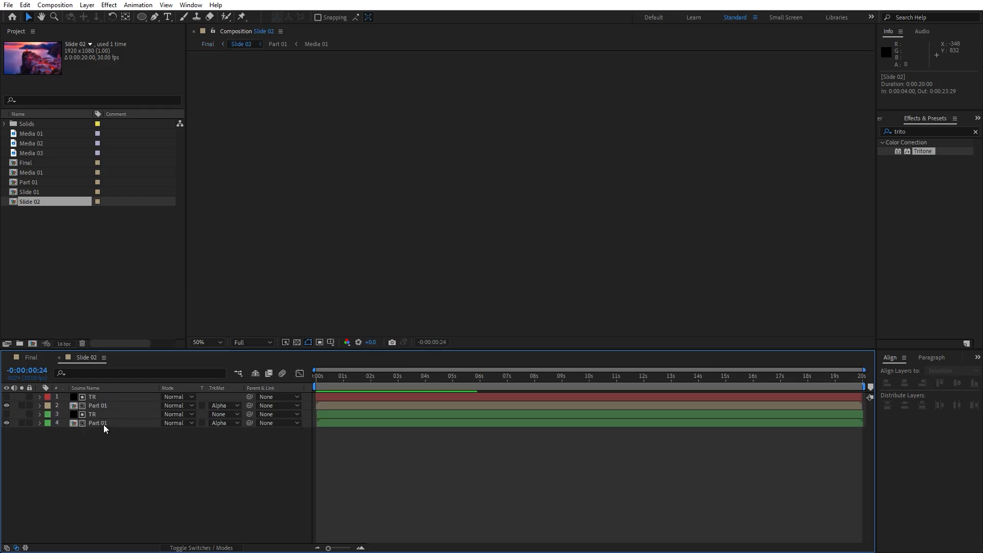
{"action": "left_click", "coordinate": [103, 425]}
{"action": "left_click", "coordinate": [117, 404], "text": "ctrl"}
{"action": "left_click", "coordinate": [430, 378]}
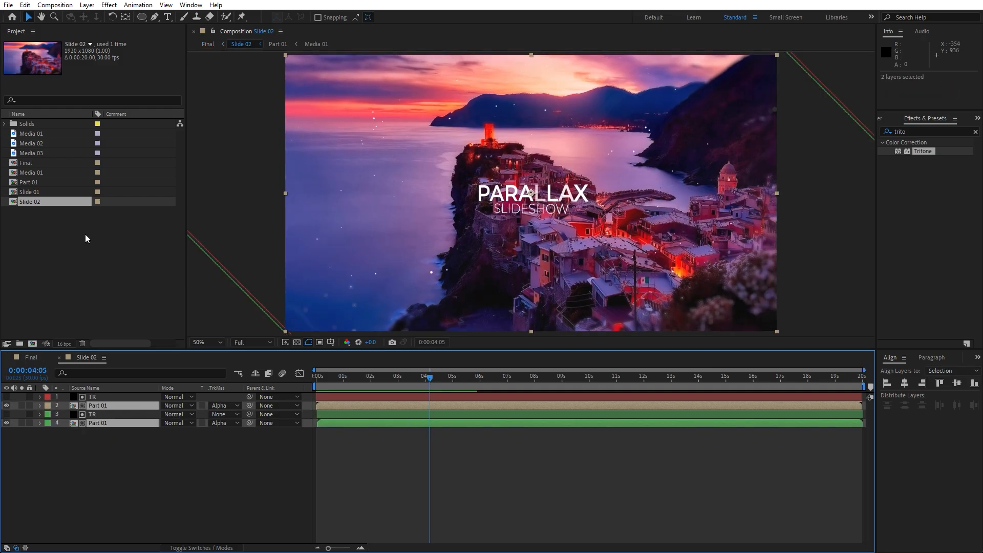
{"action": "left_click", "coordinate": [47, 182]}
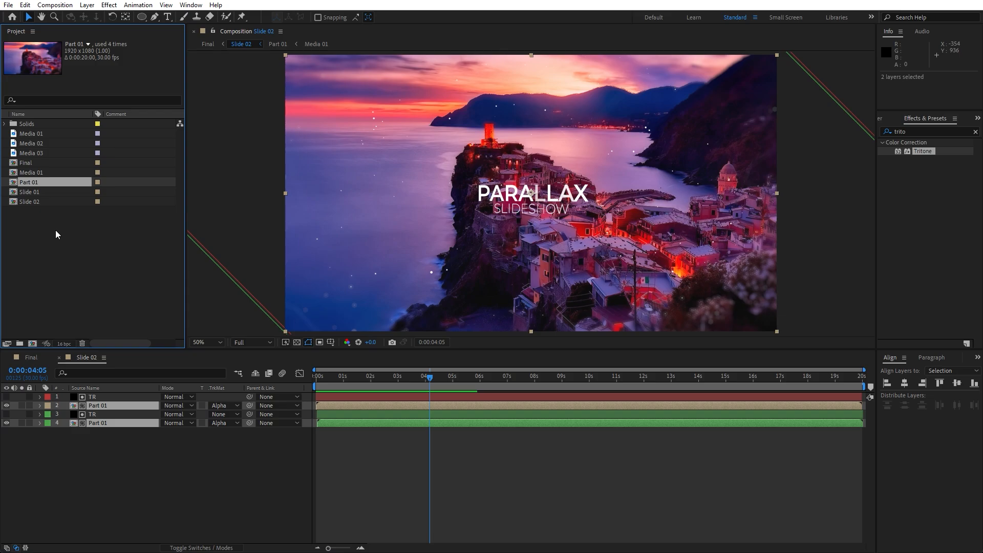
{"action": "key", "text": "ctrl+d"}
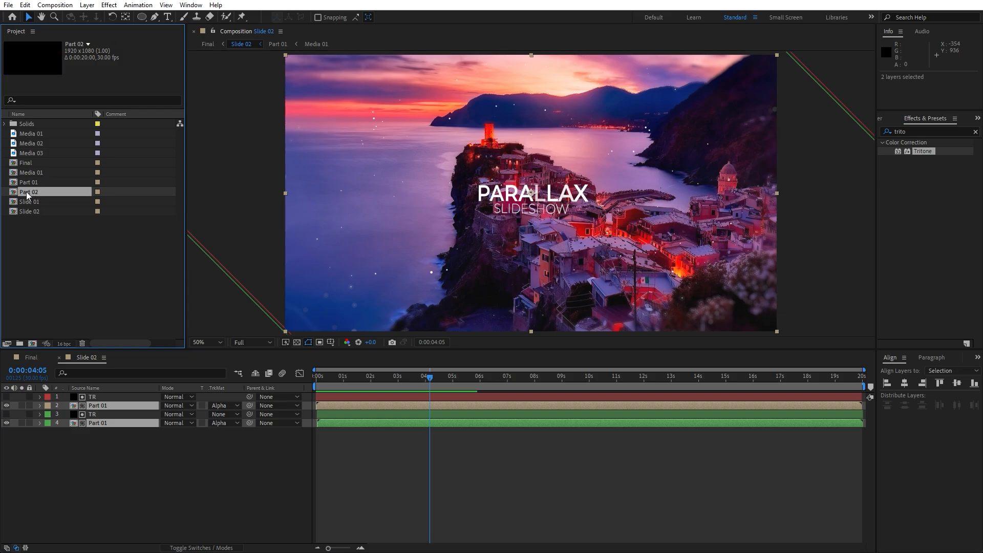
{"action": "left_click_drag", "start_coordinate": [27, 191], "coordinate": [97, 407]}
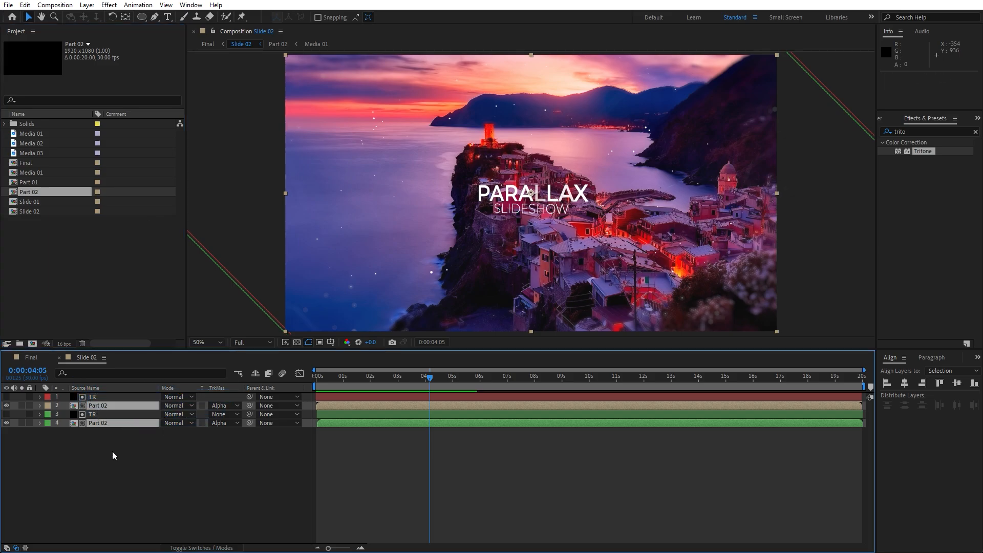
{"action": "left_click", "coordinate": [113, 450]}
- In the Part 02 composition, replace the Media 01 layer with a duplicate of the Media 01 composition renamed Media 02
{"action": "double_click", "coordinate": [106, 423]}
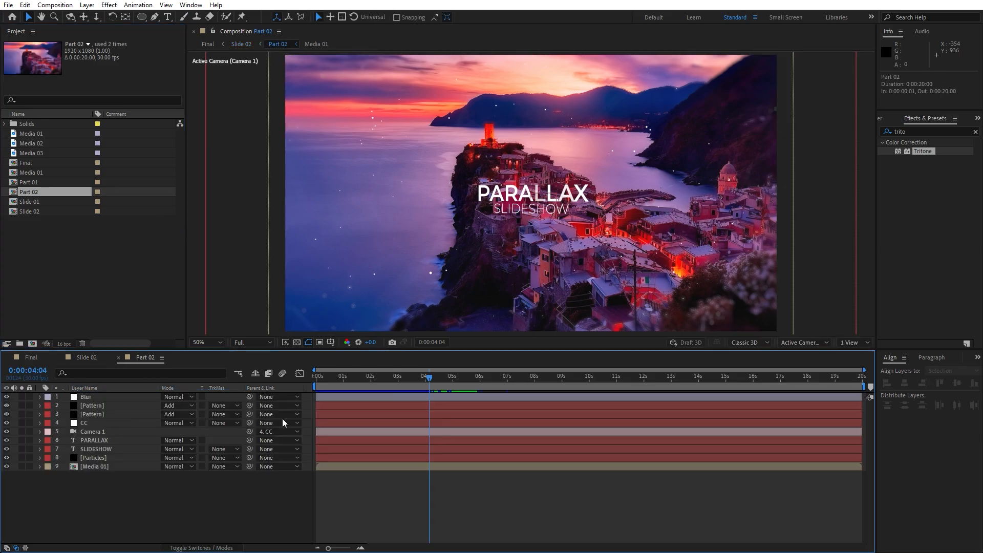
{"action": "left_click_drag", "start_coordinate": [385, 381], "coordinate": [410, 380]}
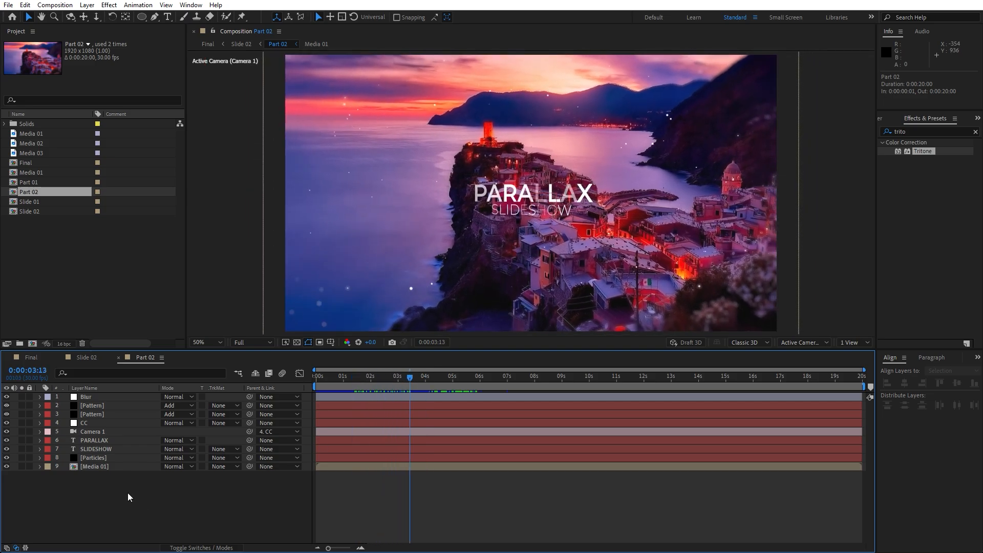
{"action": "left_click", "coordinate": [100, 466]}
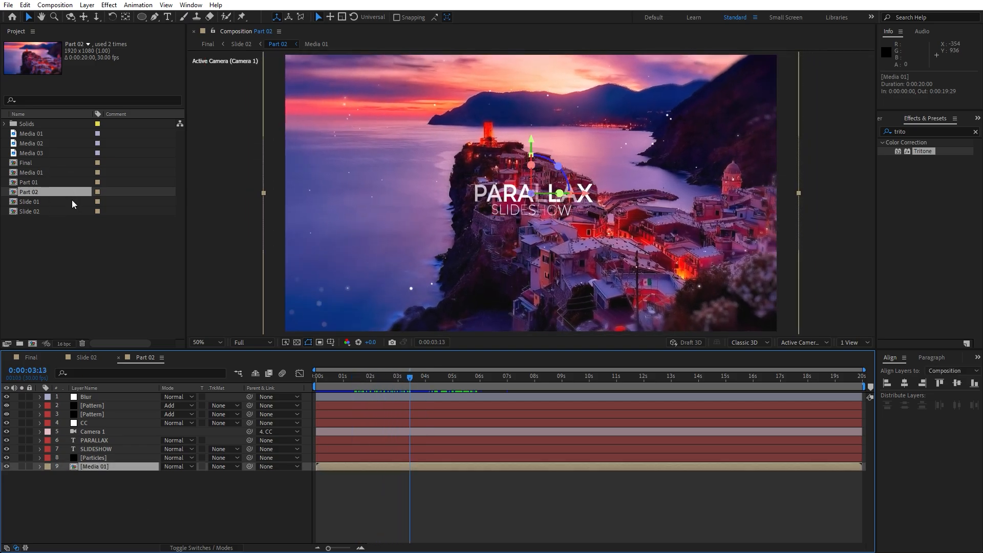
{"action": "left_click", "coordinate": [31, 172]}
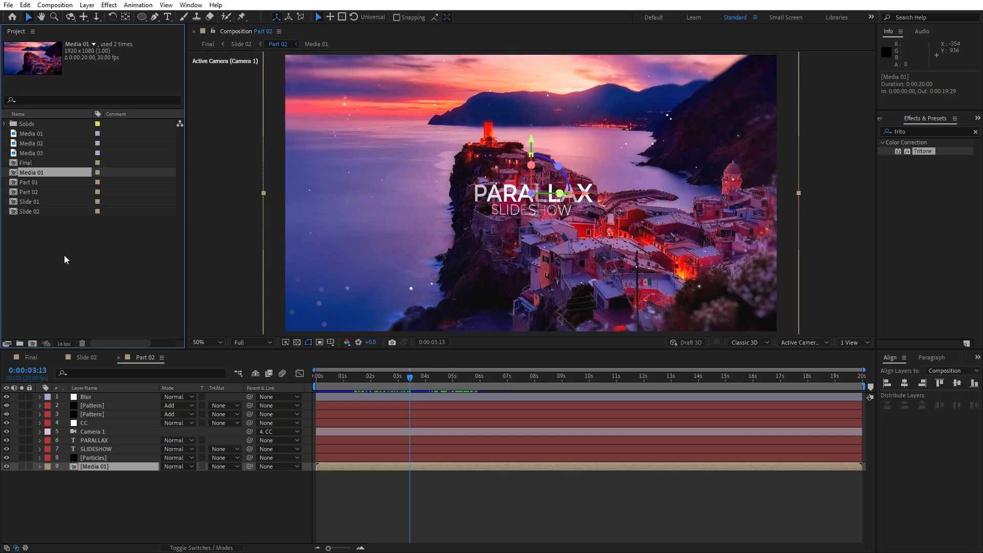
{"action": "key", "text": "ctrl+d"}
{"action": "key", "text": "Return"}
{"action": "type", "text": "Media 02"}
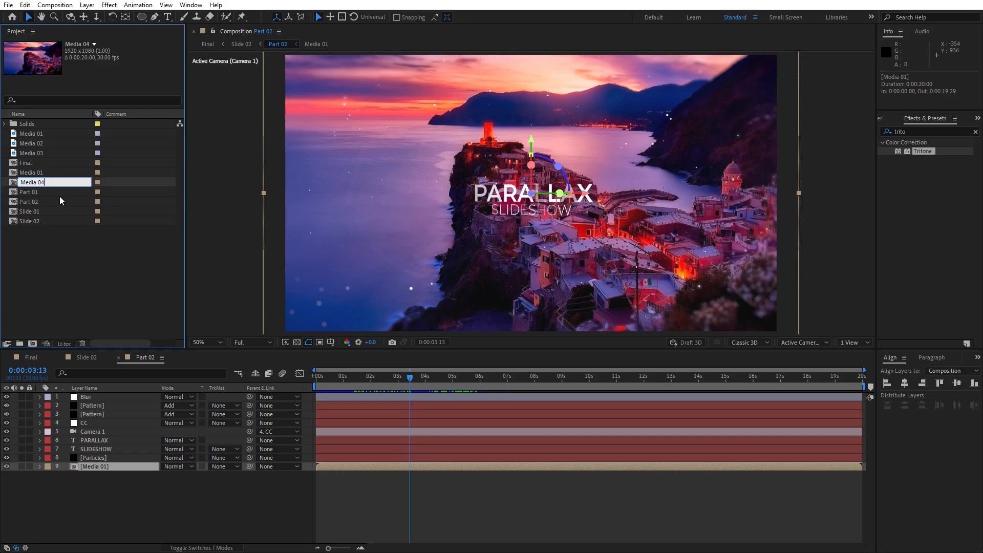
{"action": "left_click", "coordinate": [64, 267]}
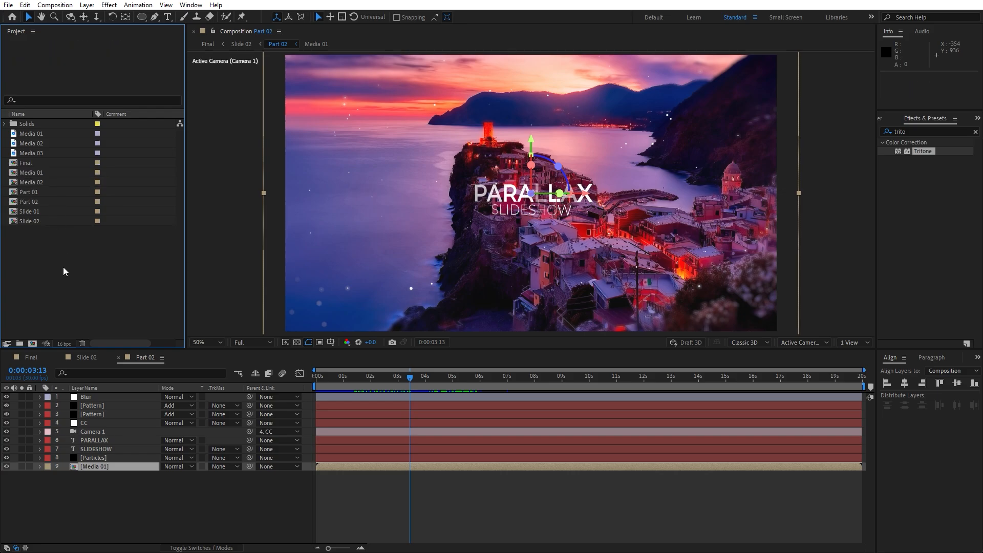
{"action": "left_click", "coordinate": [43, 185]}
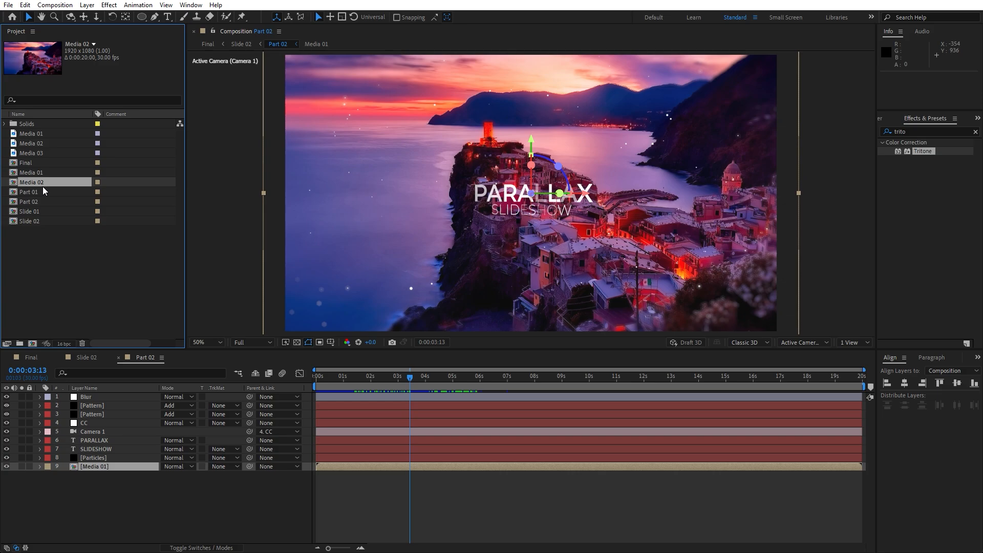
{"action": "left_click_drag", "start_coordinate": [39, 185], "coordinate": [105, 468]}
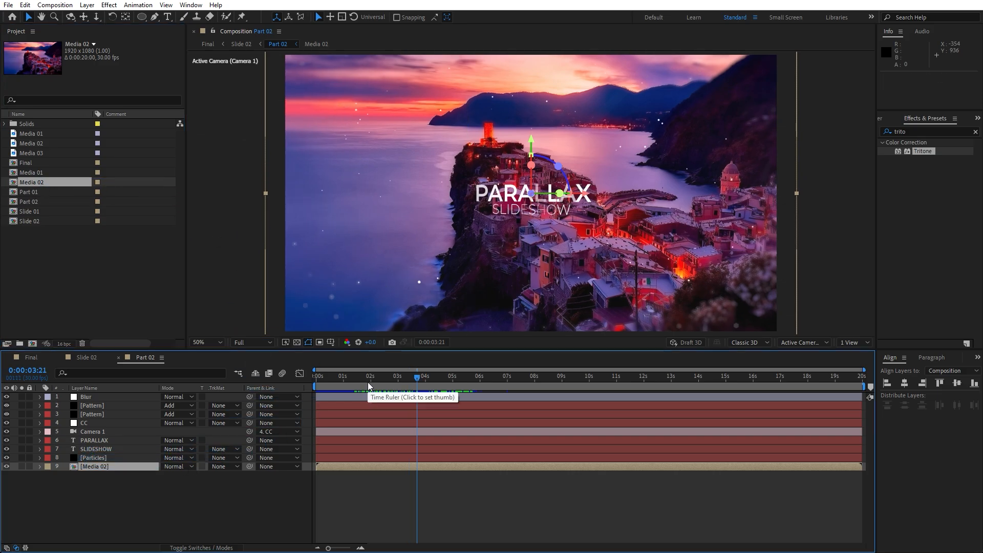
- Inside the Media 02 composition, replace the Media 01 picture with the Media 02 picture
{"action": "double_click", "coordinate": [106, 467]}
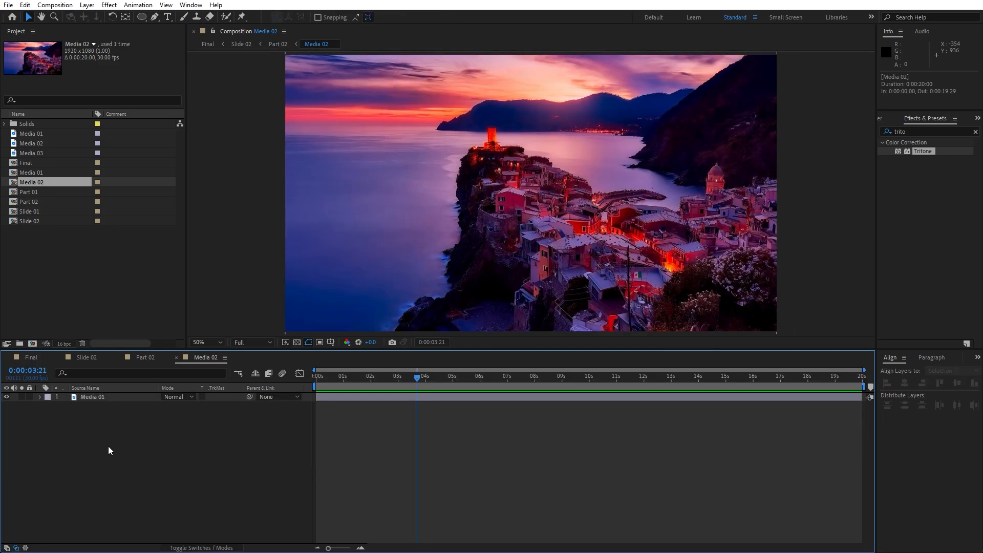
{"action": "left_click", "coordinate": [98, 397]}
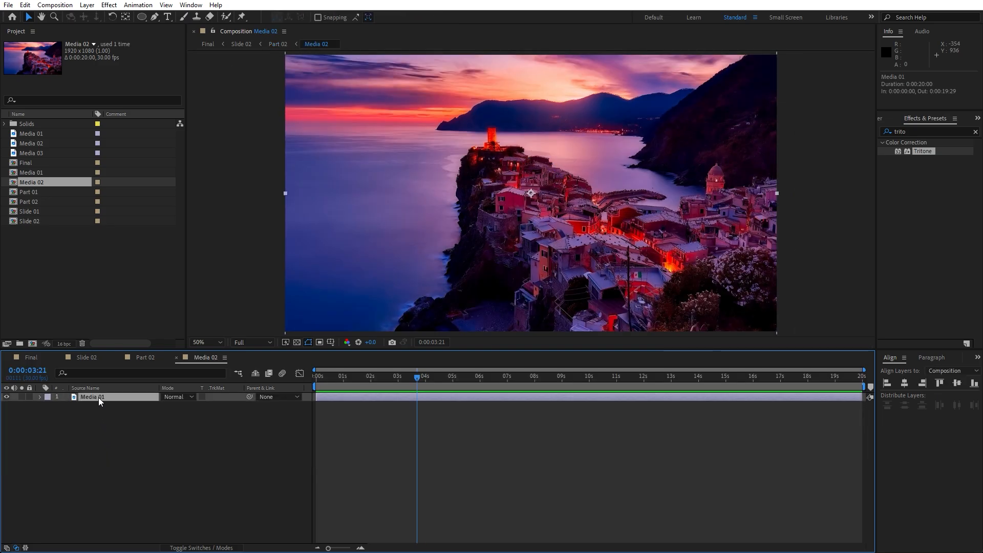
{"action": "left_click", "coordinate": [33, 144]}
{"action": "left_click_drag", "start_coordinate": [29, 143], "coordinate": [114, 397]}
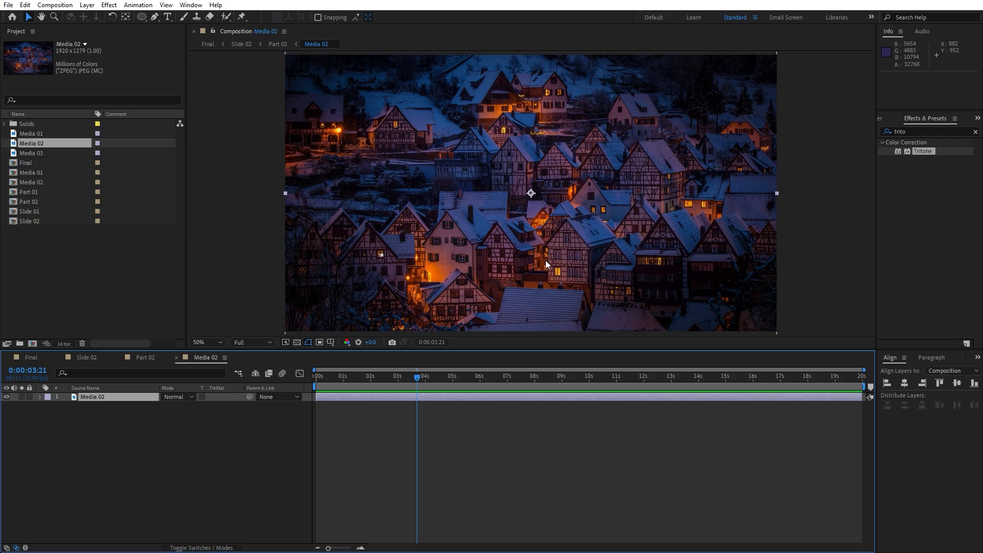
{"action": "scroll", "coordinate": [549, 260], "scroll_direction": "down", "scroll_amount": 2}
{"action": "scroll", "coordinate": [550, 260], "scroll_direction": "up", "scroll_amount": 2}
- Check the second slide in Final at 0:00:07:00 and open the Slide 02 composition
{"action": "left_click", "coordinate": [22, 360]}
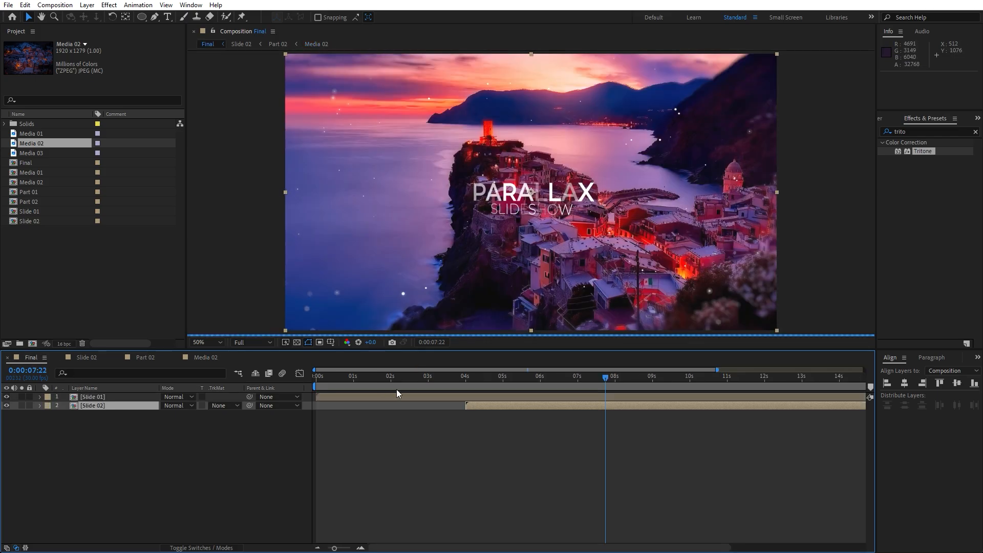
{"action": "left_click_drag", "start_coordinate": [397, 379], "coordinate": [578, 388]}
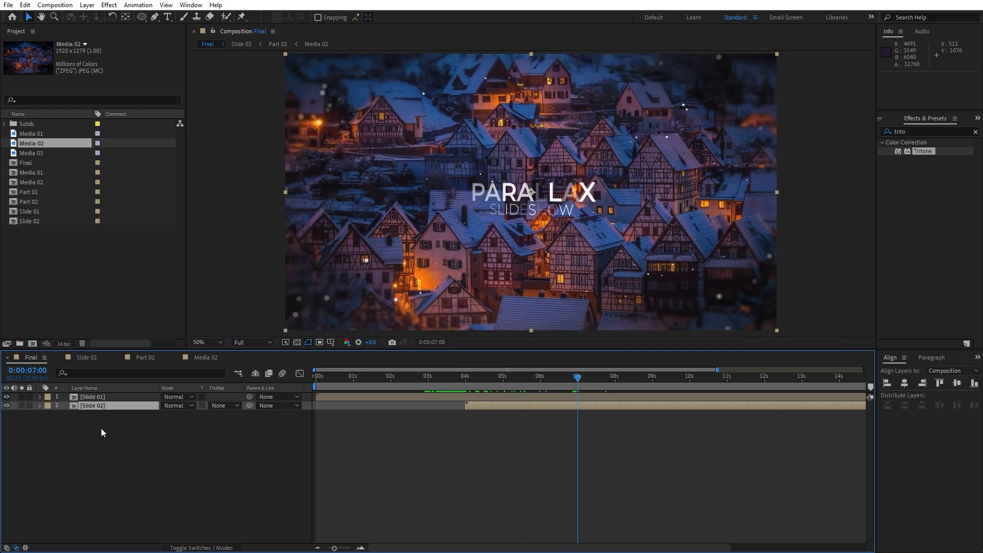
{"action": "double_click", "coordinate": [100, 407]}
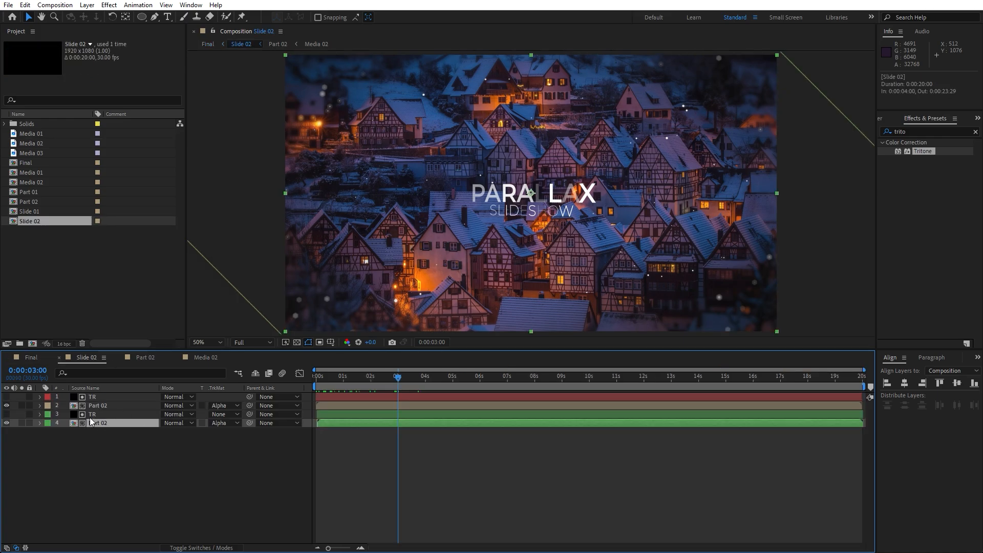
- In the Part 02 composition, change the PARALLAX text to ELEGANT and the SLIDESHOW text to ANIMATION
{"action": "double_click", "coordinate": [123, 425]}
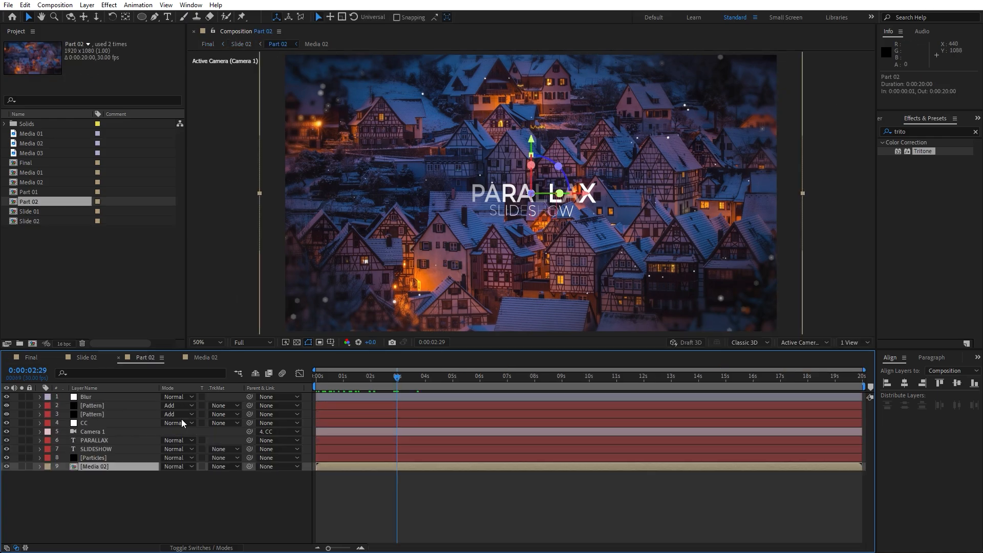
{"action": "mouse_move", "coordinate": [426, 379]}
{"action": "left_mouse_down"}
{"action": "mouse_move", "coordinate": [481, 377]}
{"action": "mouse_move", "coordinate": [436, 379]}
{"action": "left_mouse_up"}
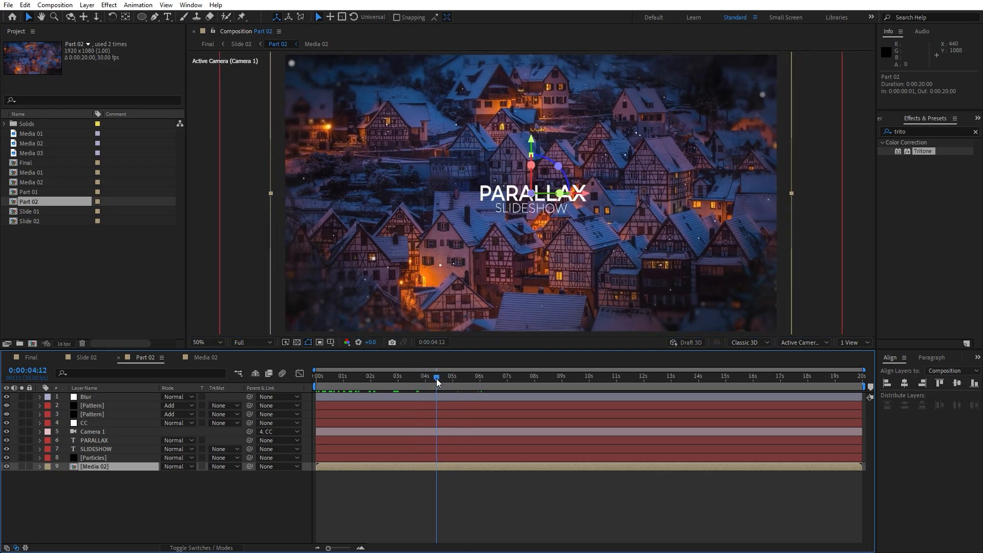
{"action": "double_click", "coordinate": [91, 438]}
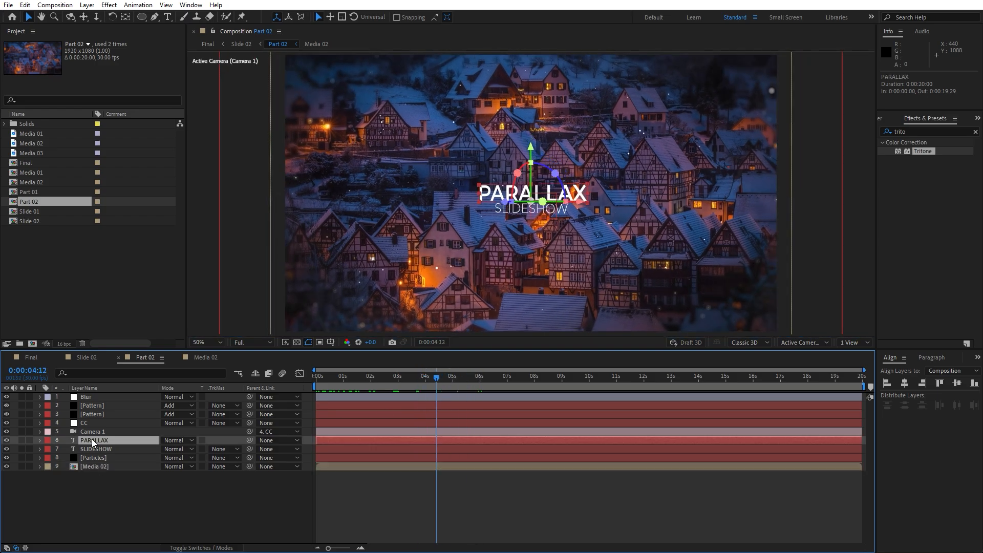
{"action": "type", "text": "ELEGANT"}
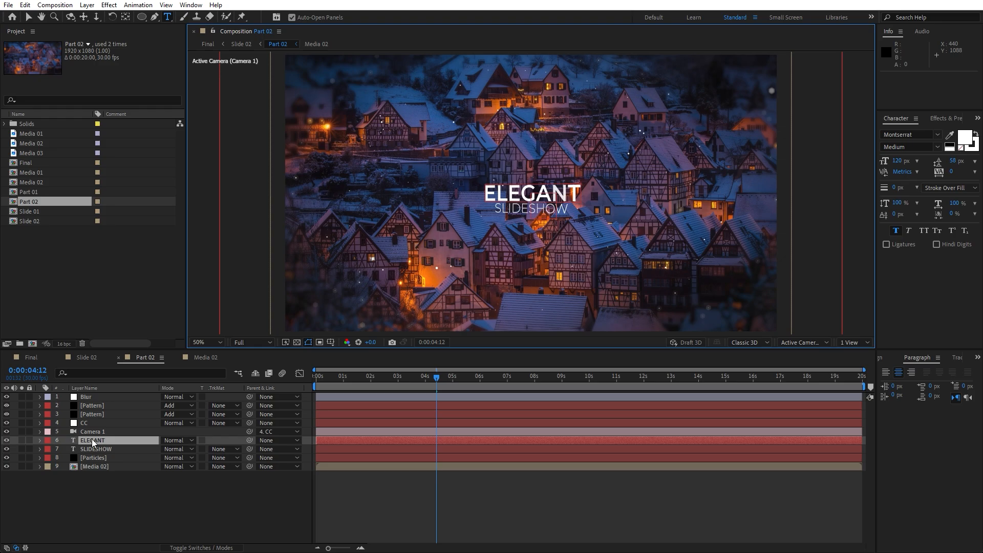
{"action": "left_click", "coordinate": [94, 448]}
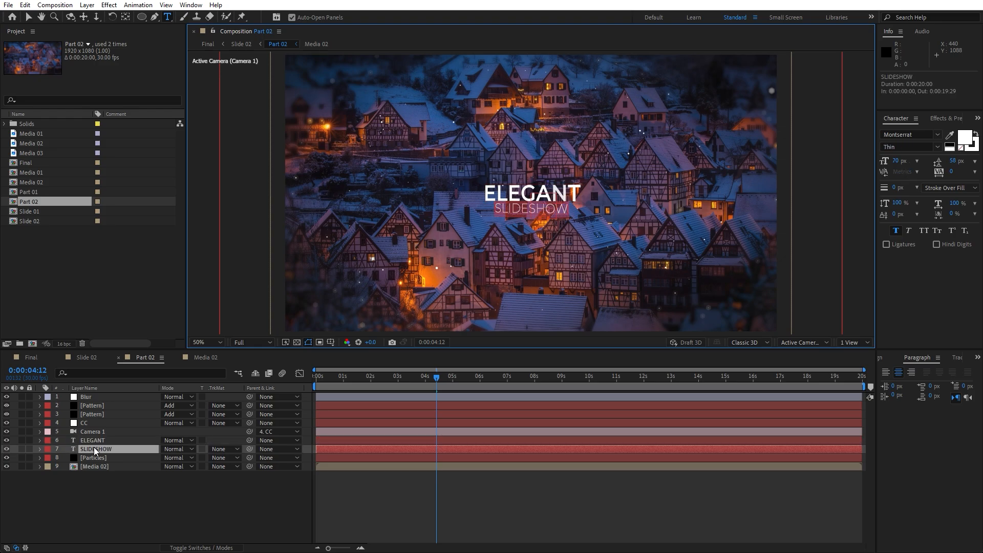
{"action": "type", "text": "ANIMATION"}
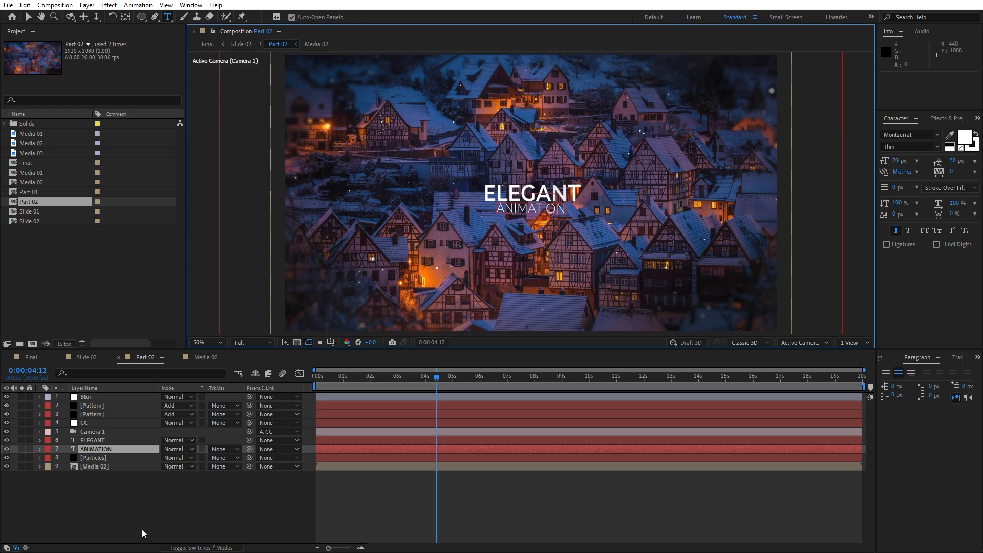
{"action": "left_click", "coordinate": [194, 483]}
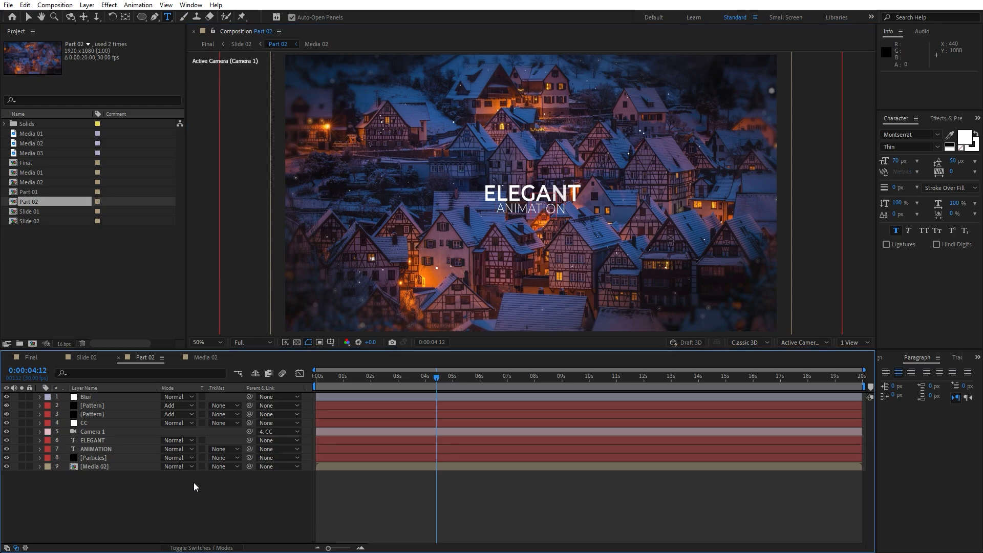
- Preview the Final composition and check the diagonal transition into Slide 02 at 0:00:04:23
{"action": "left_click", "coordinate": [35, 357]}
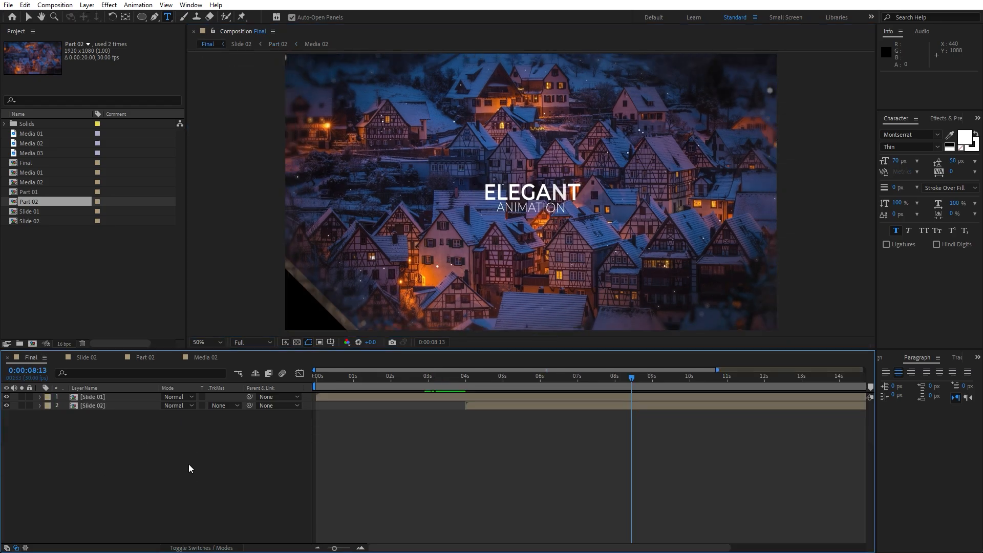
{"action": "key", "text": "space"}
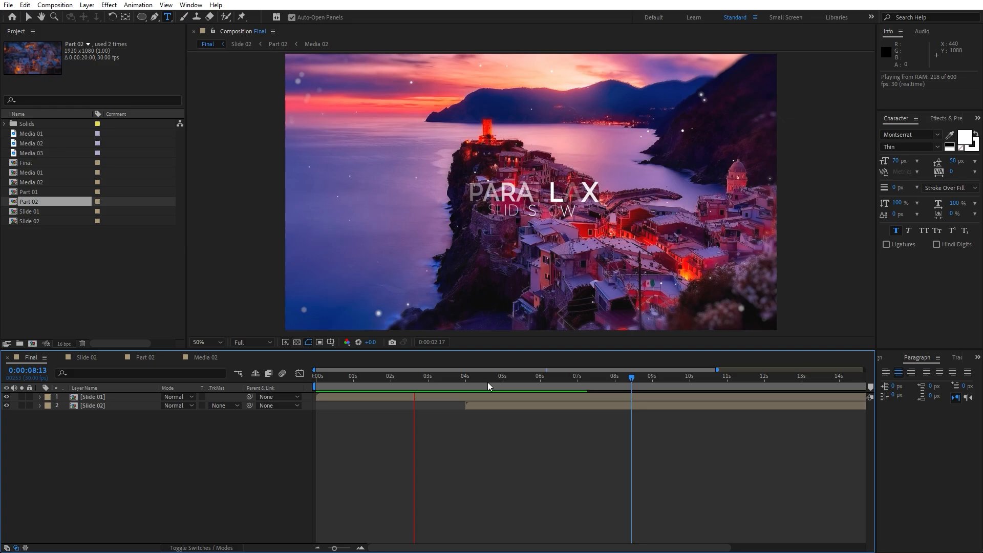
{"action": "mouse_move", "coordinate": [488, 382]}
{"action": "left_mouse_down"}
{"action": "mouse_move", "coordinate": [524, 384]}
{"action": "mouse_move", "coordinate": [494, 382]}
{"action": "left_mouse_up"}
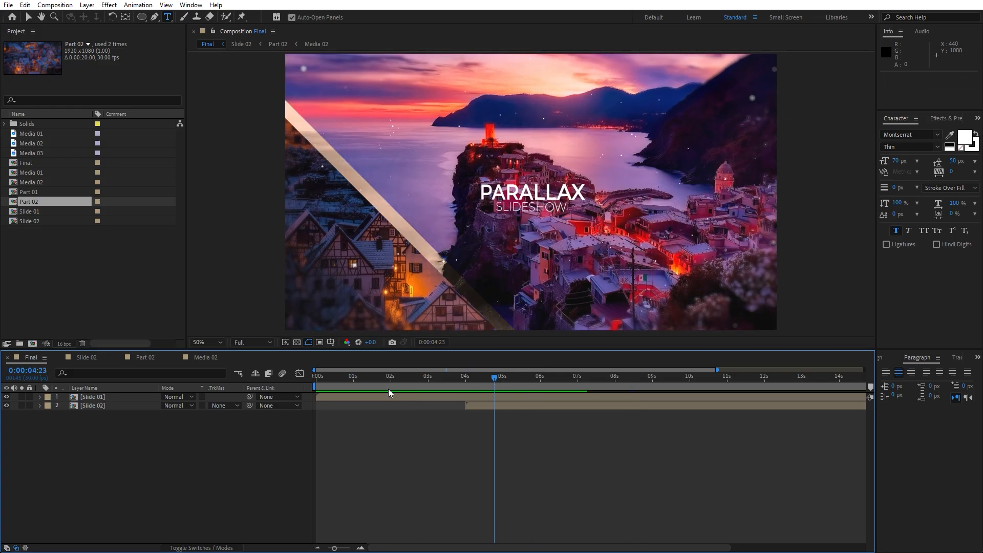
- In Part 02 at 0:00:06:08, try moving the ELEGANT and ANIMATION layers together to the picture's left side and about 88 px down
{"action": "double_click", "coordinate": [102, 405]}
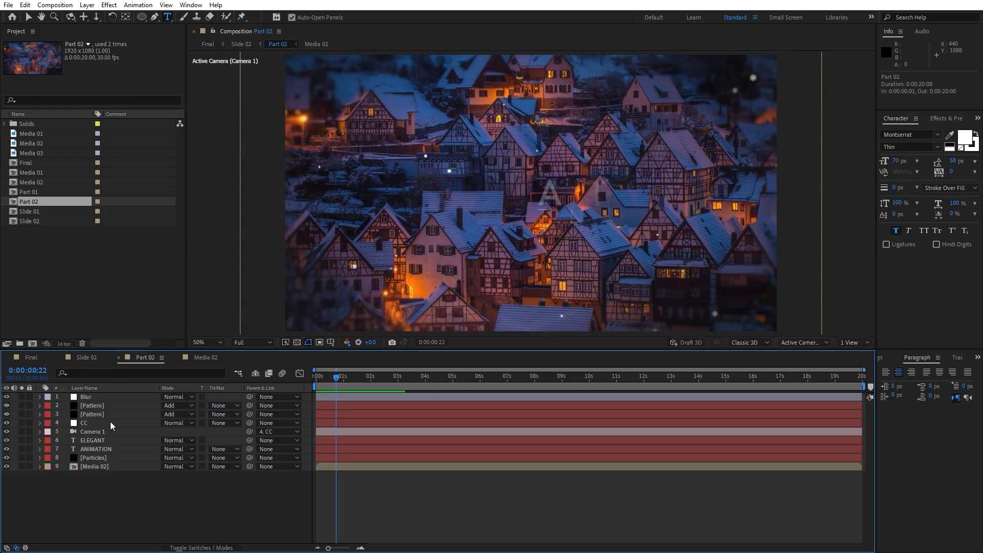
{"action": "left_click_drag", "start_coordinate": [371, 387], "coordinate": [487, 392]}
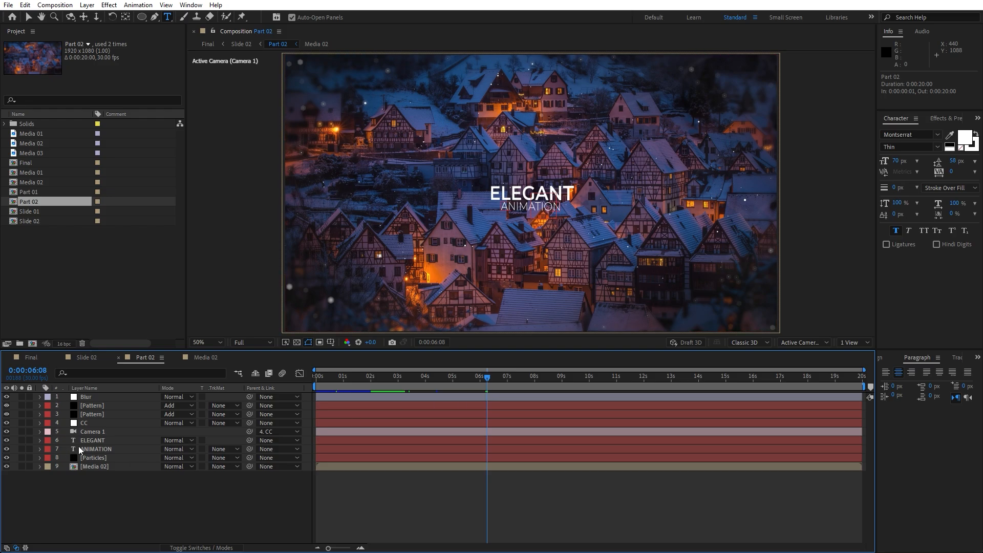
{"action": "left_click", "coordinate": [90, 442]}
{"action": "left_click", "coordinate": [93, 449], "text": "shift"}
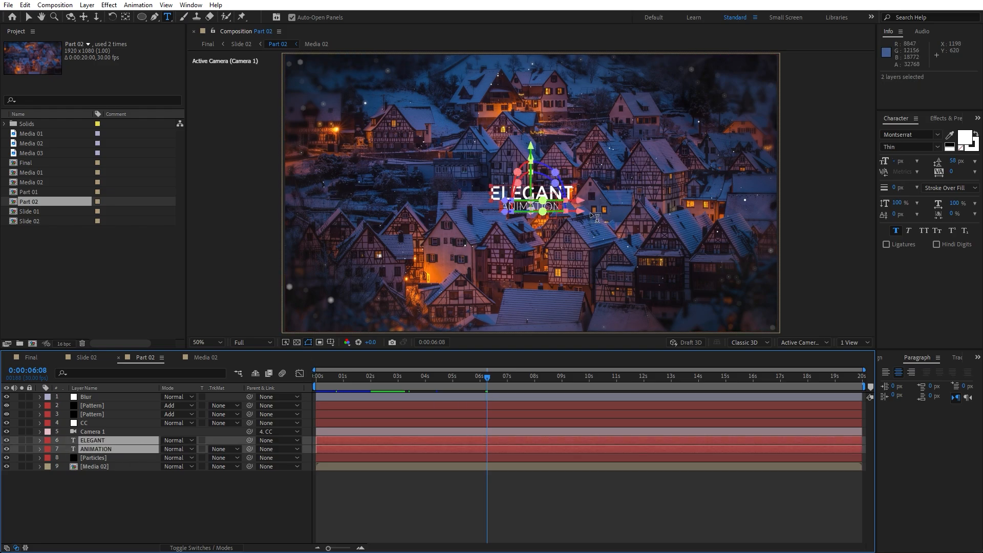
{"action": "key", "text": "v"}
{"action": "left_click_drag", "start_coordinate": [579, 214], "coordinate": [356, 217]}
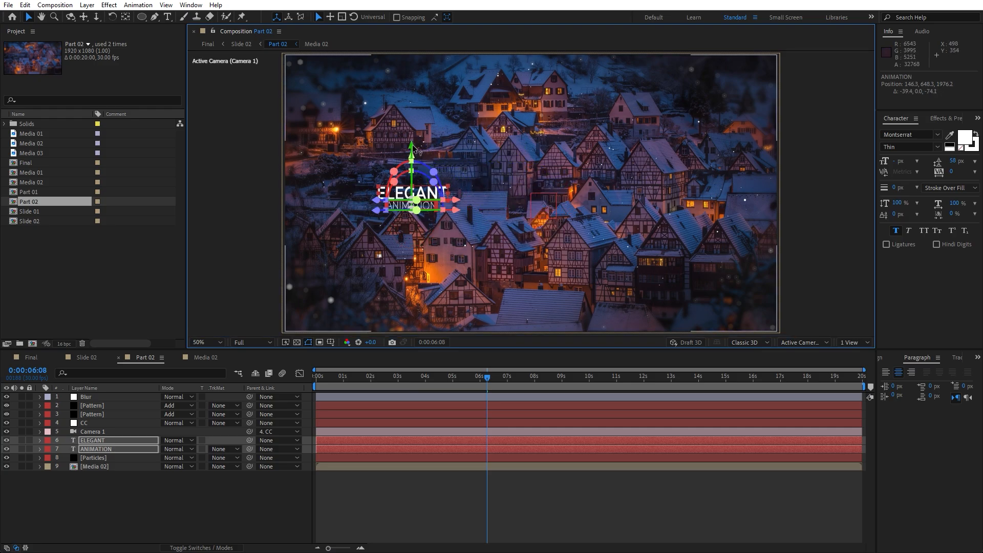
{"action": "left_click_drag", "start_coordinate": [413, 145], "coordinate": [409, 167]}
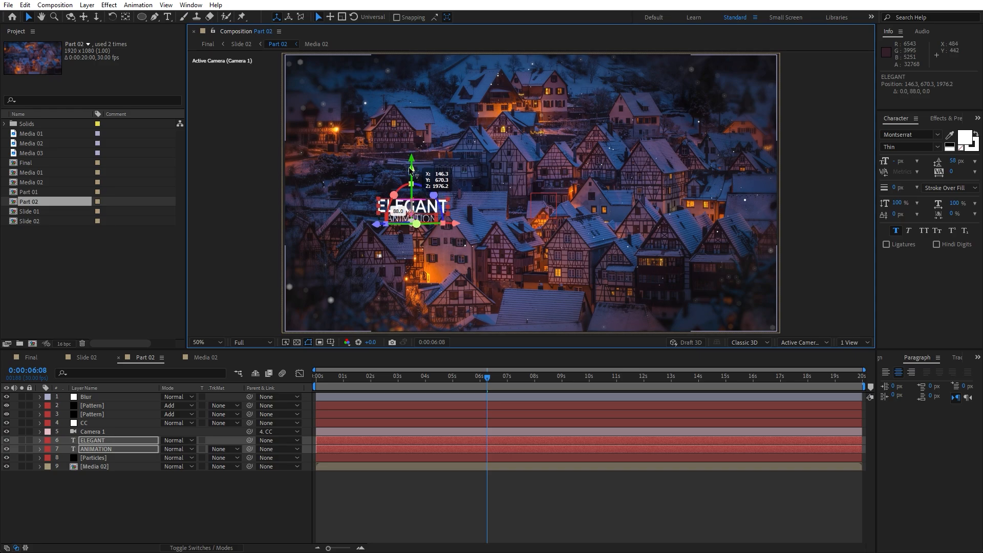
- Check the repositioned titles in Final around 0:00:07:27, return to Part 02 and undo the title moves
{"action": "left_click", "coordinate": [32, 357]}
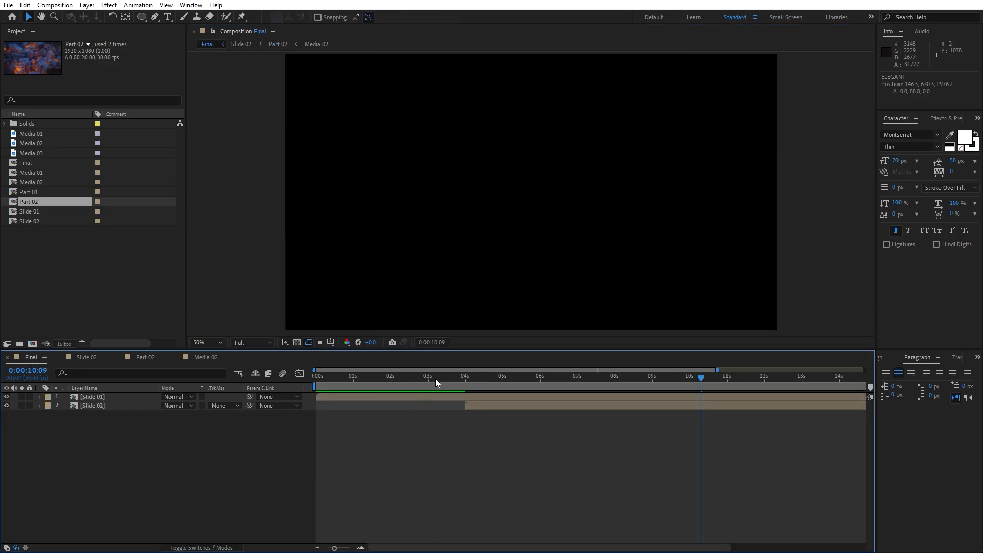
{"action": "left_click_drag", "start_coordinate": [436, 379], "coordinate": [612, 392]}
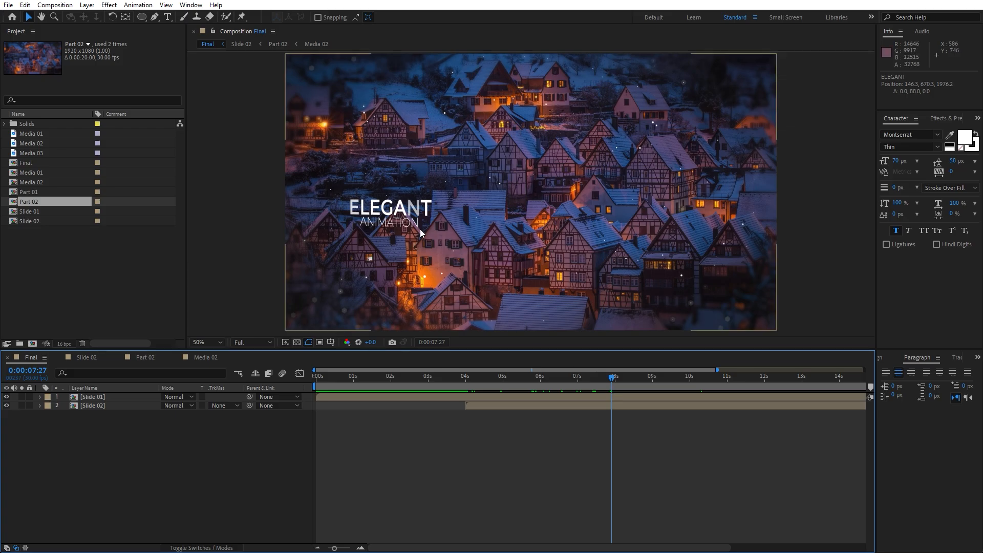
{"action": "double_click", "coordinate": [406, 323]}
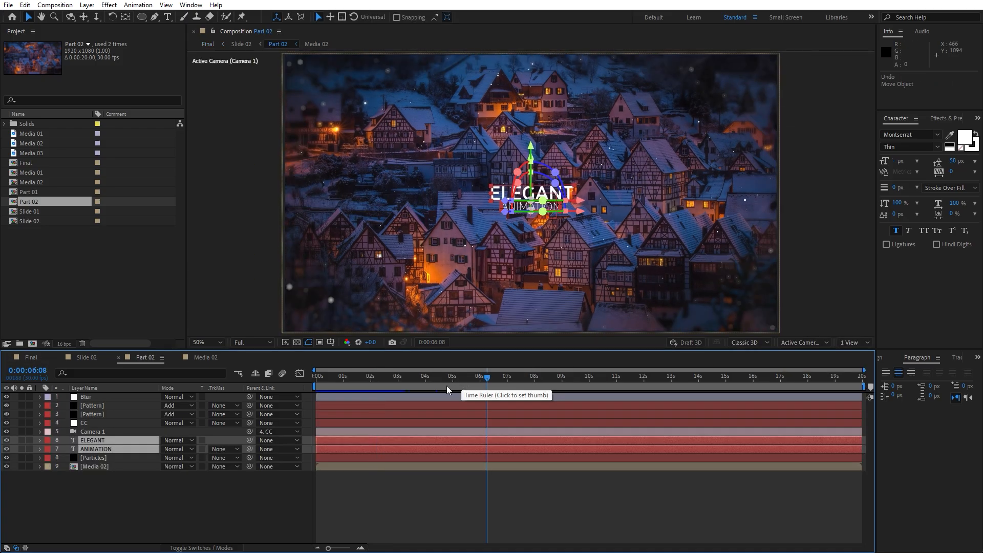
- Show the rotation properties of the ELEGANT and ANIMATION layers in Part 02 at 0:00:02:10
{"action": "left_click_drag", "start_coordinate": [462, 386], "coordinate": [377, 382]}
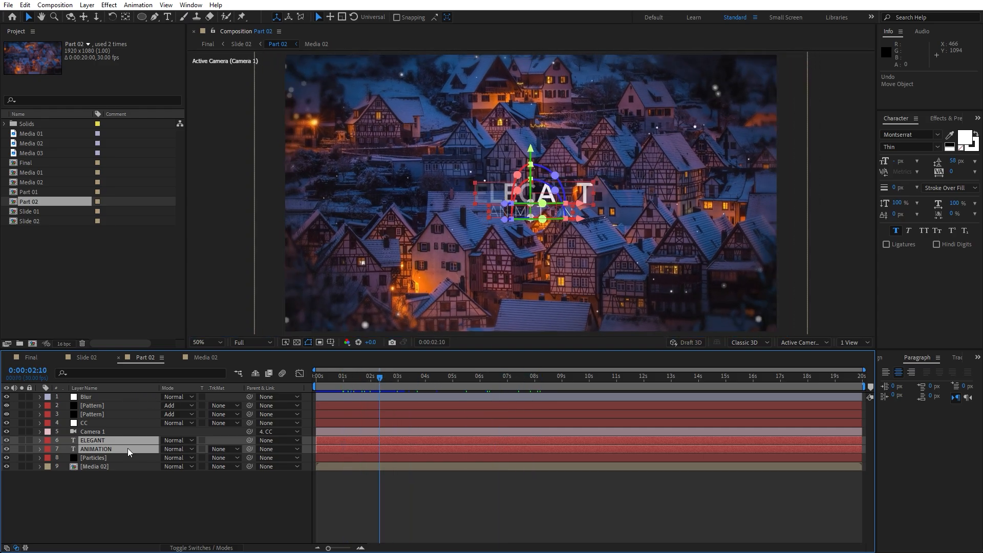
{"action": "key", "text": "r"}
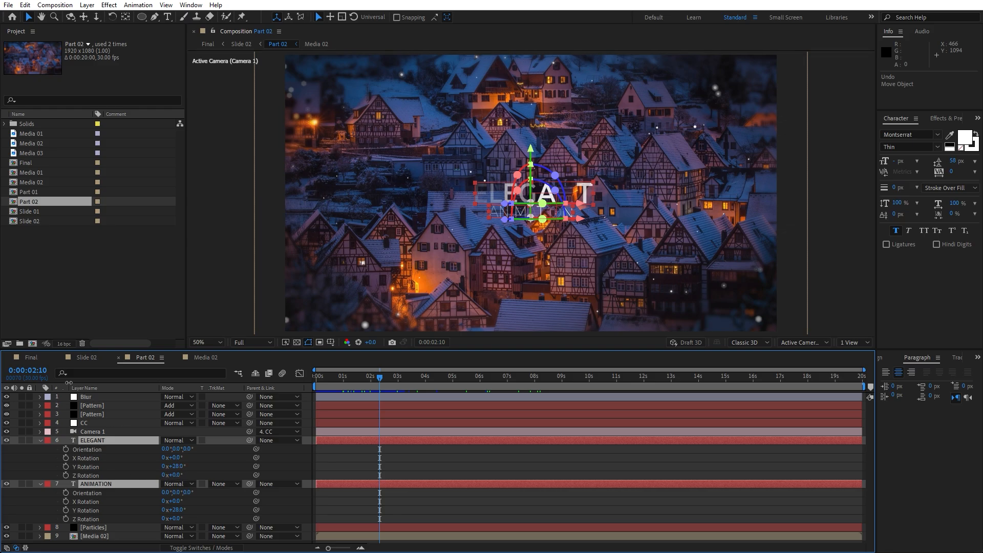
- Play back the Final composition repeatedly to review both slides, their title animations and the diagonal transition between them
{"action": "left_click", "coordinate": [42, 357]}
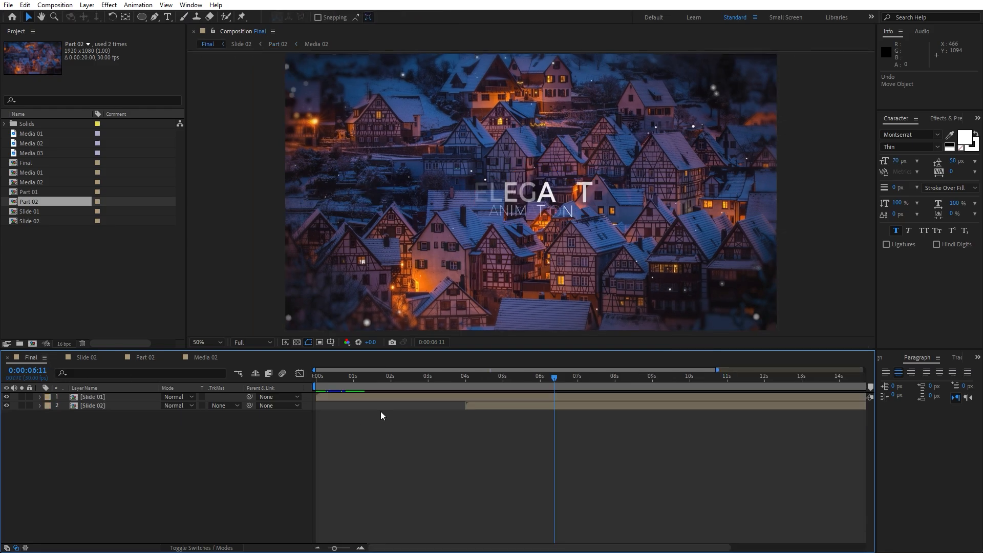
{"action": "left_click", "coordinate": [353, 377]}
{"action": "key", "text": "space"}
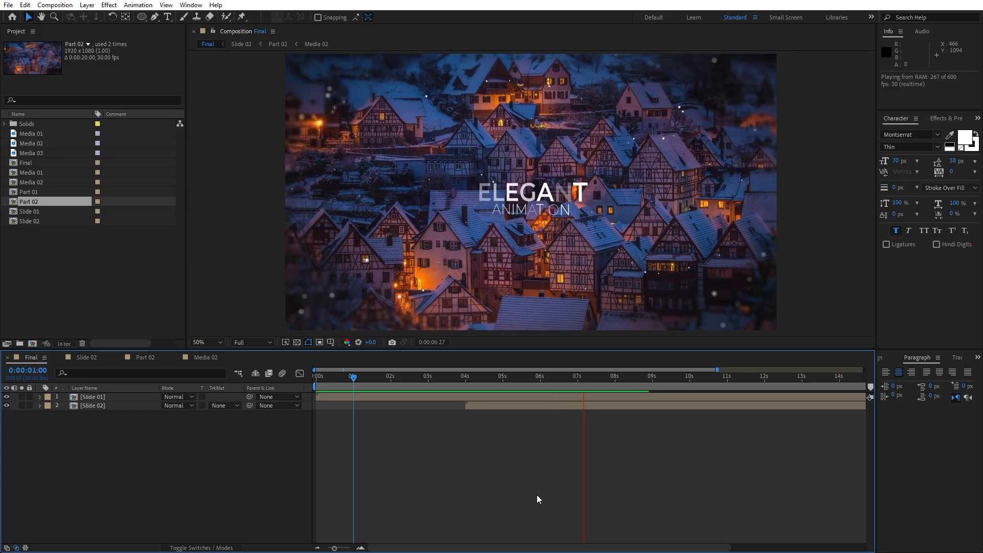
{"action": "left_click", "coordinate": [372, 377]}
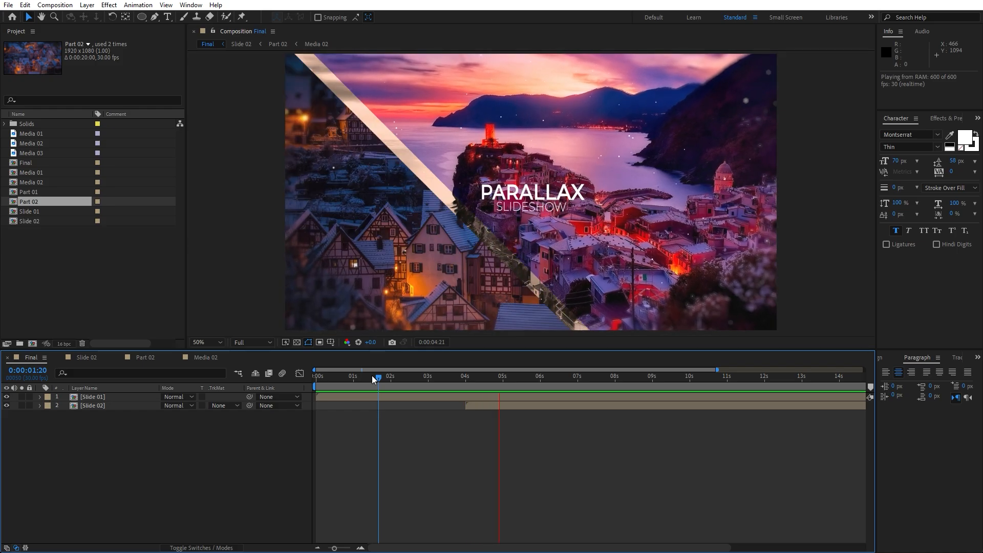
{"action": "left_click_drag", "start_coordinate": [485, 378], "coordinate": [547, 383]}
{"action": "key", "text": "space"}
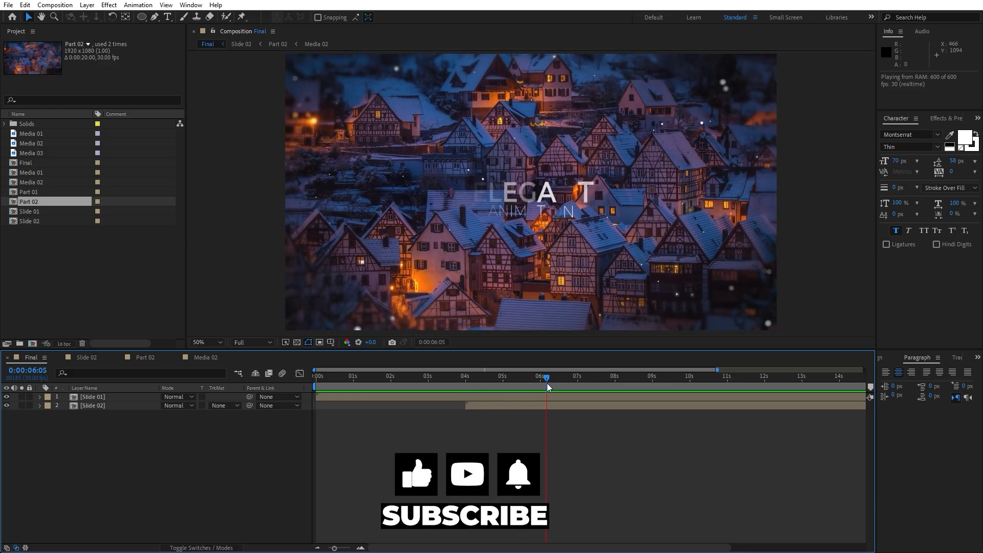
{"action": "key", "text": "space"}
{"action": "key", "text": "space"}
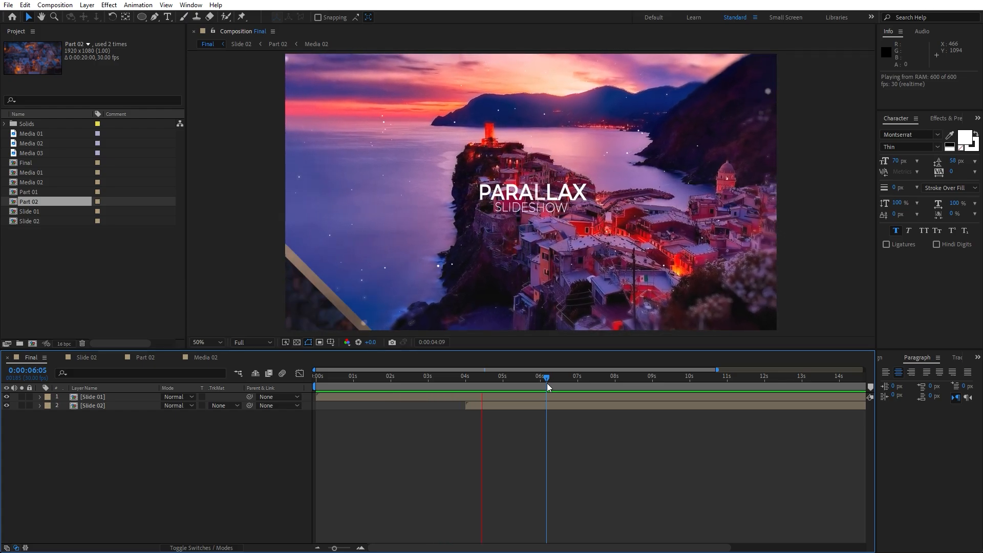
{"action": "key", "text": "space"}
{"action": "key", "text": "space"}
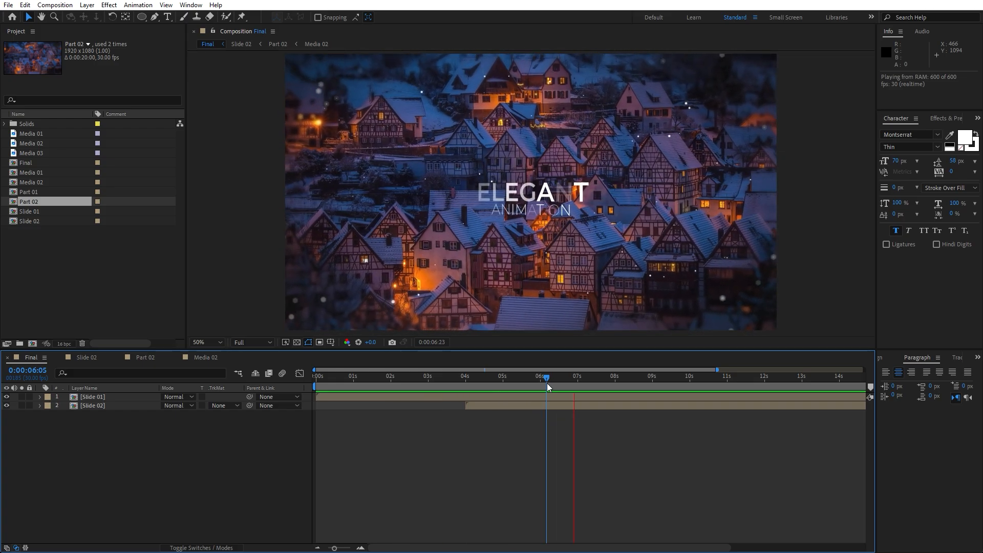
{"action": "key", "text": "space"}
{"action": "key", "text": "space"}
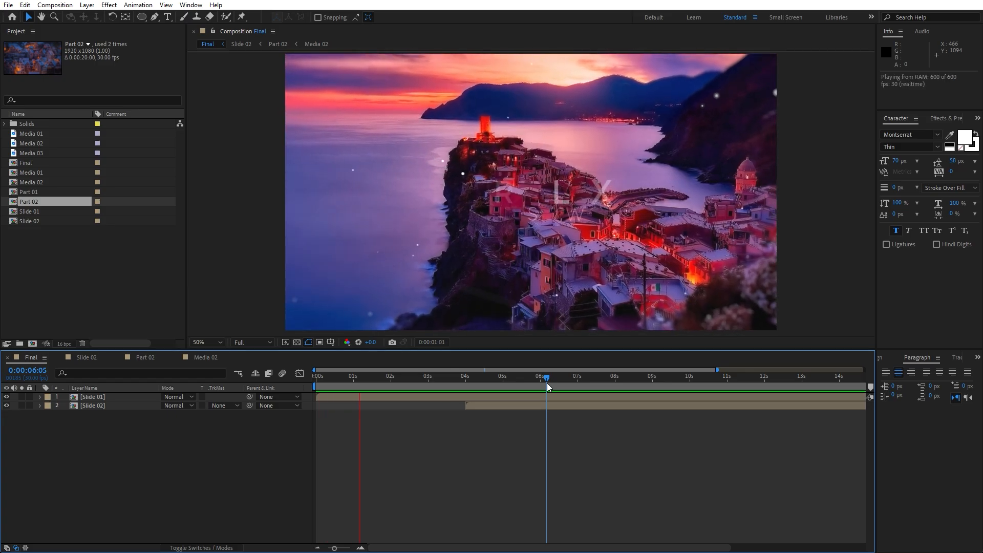